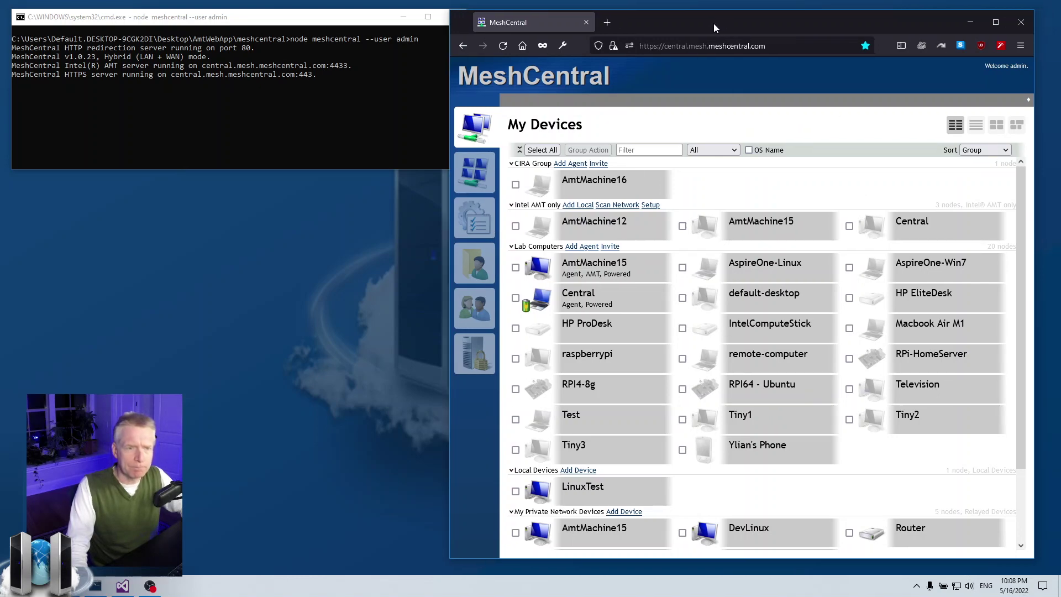
# - Open AmtMachine15 from the Lab Computers group and go to its Desktop page
pyautogui.click(611, 267)
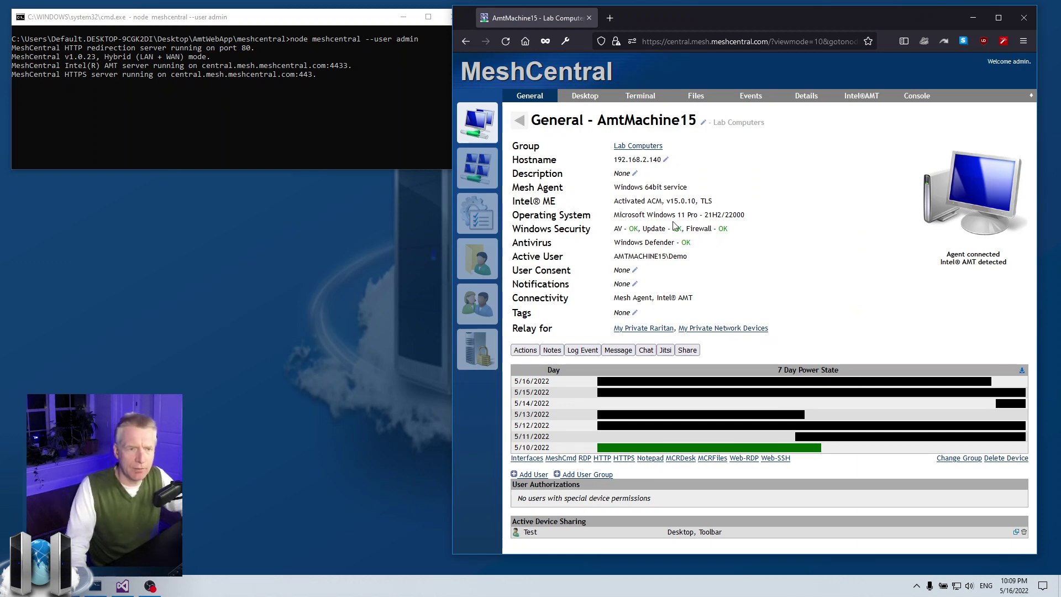
pyautogui.click(582, 97)
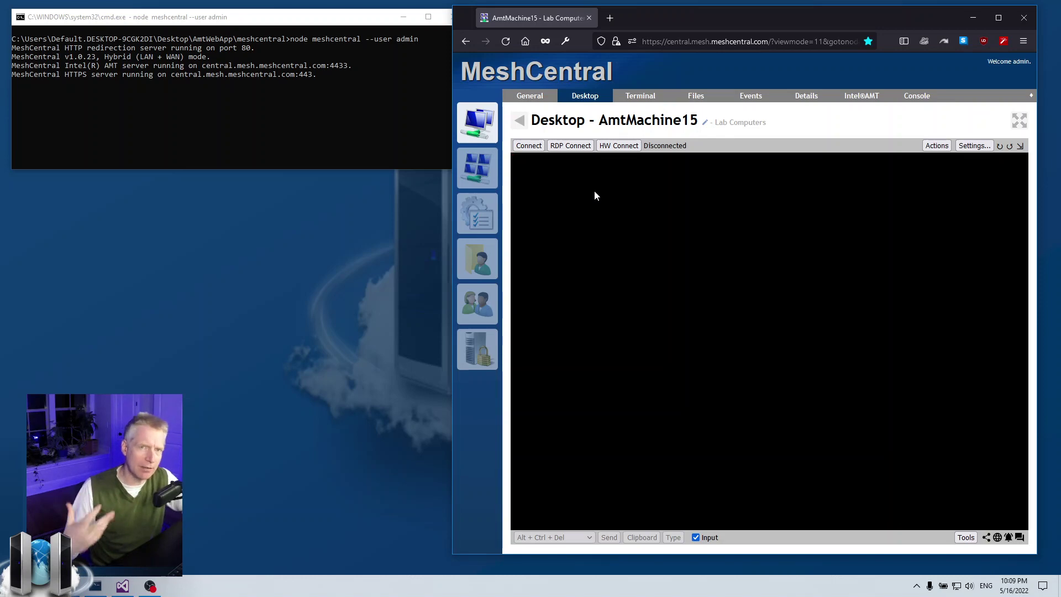
# - Connect the agent remote desktop session to AmtMachine15
pyautogui.click(522, 146)
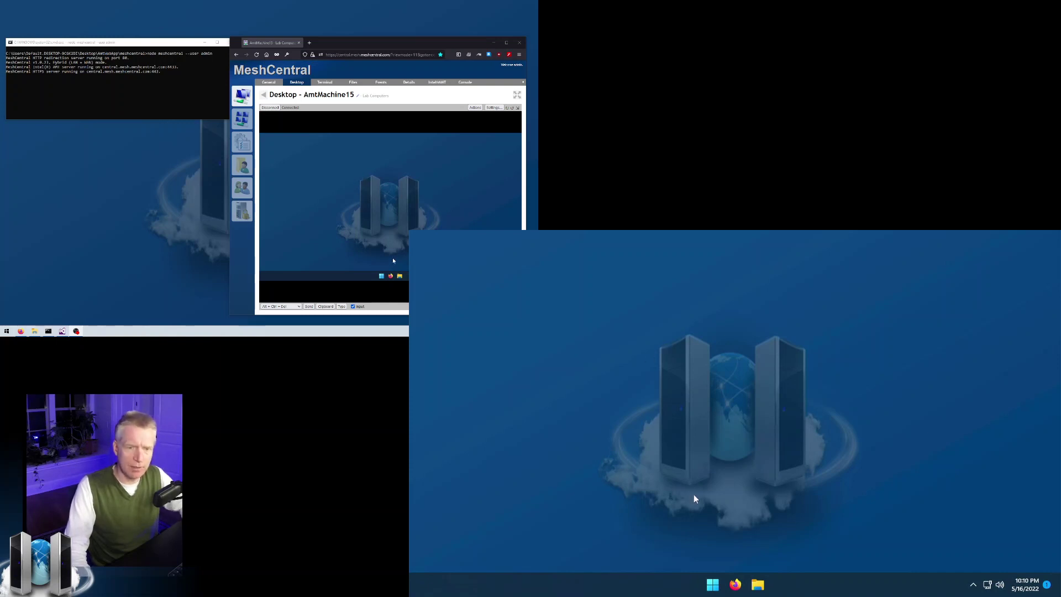
# - Try the remote Start menu, then switch to an Intel AMT hardware (HW Connect) session
pyautogui.click(713, 586)
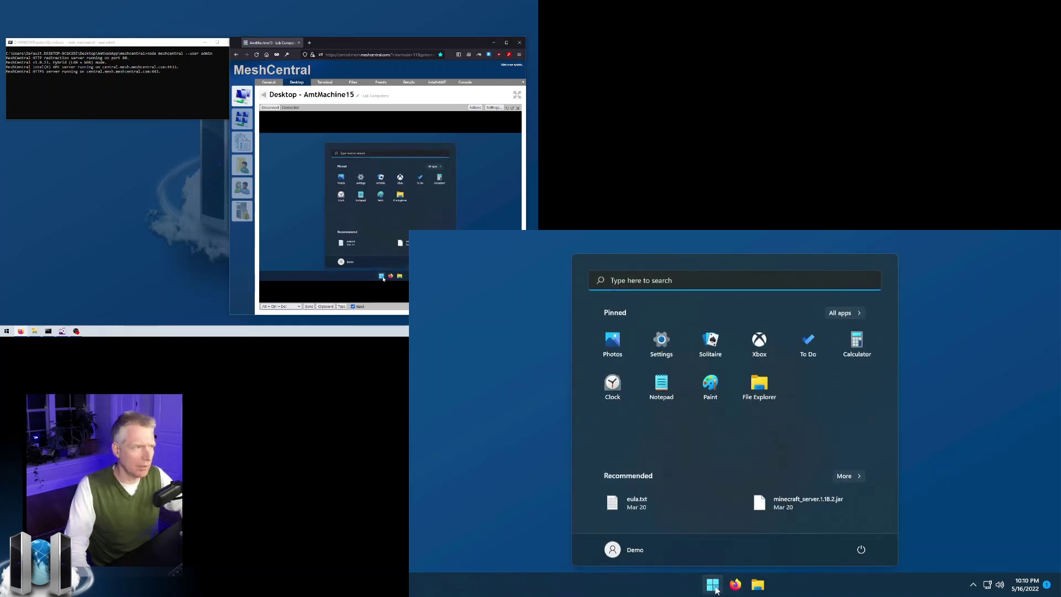
pyautogui.click(713, 586)
pyautogui.click(712, 585)
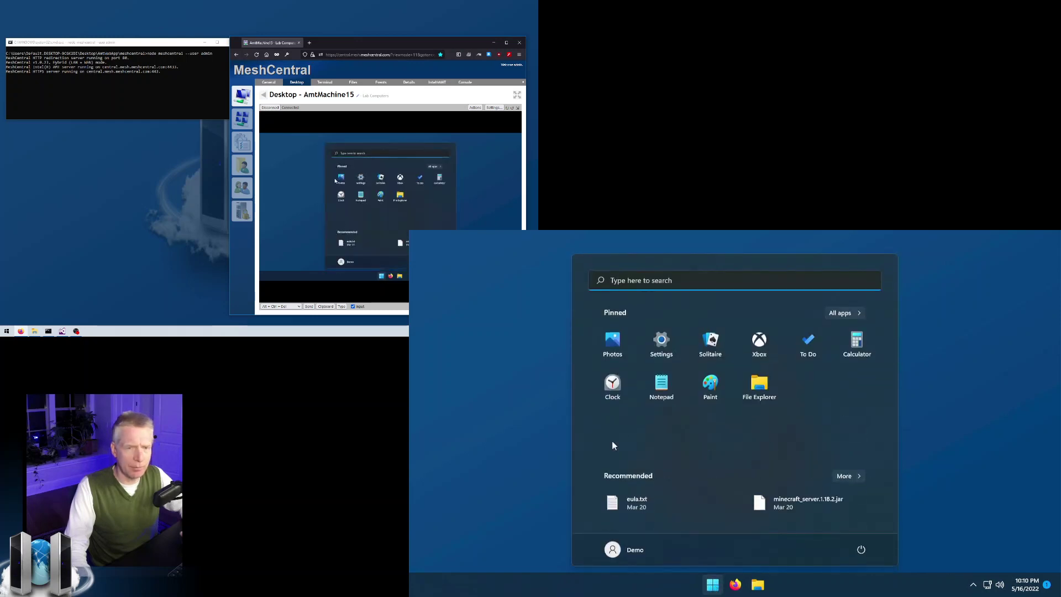
pyautogui.click(495, 379)
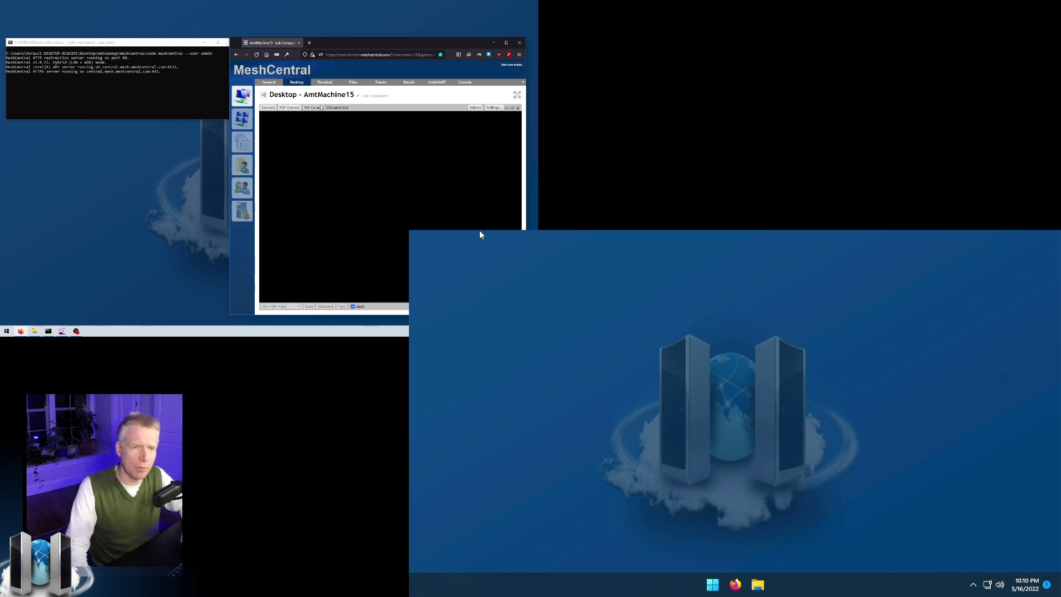
pyautogui.click(314, 107)
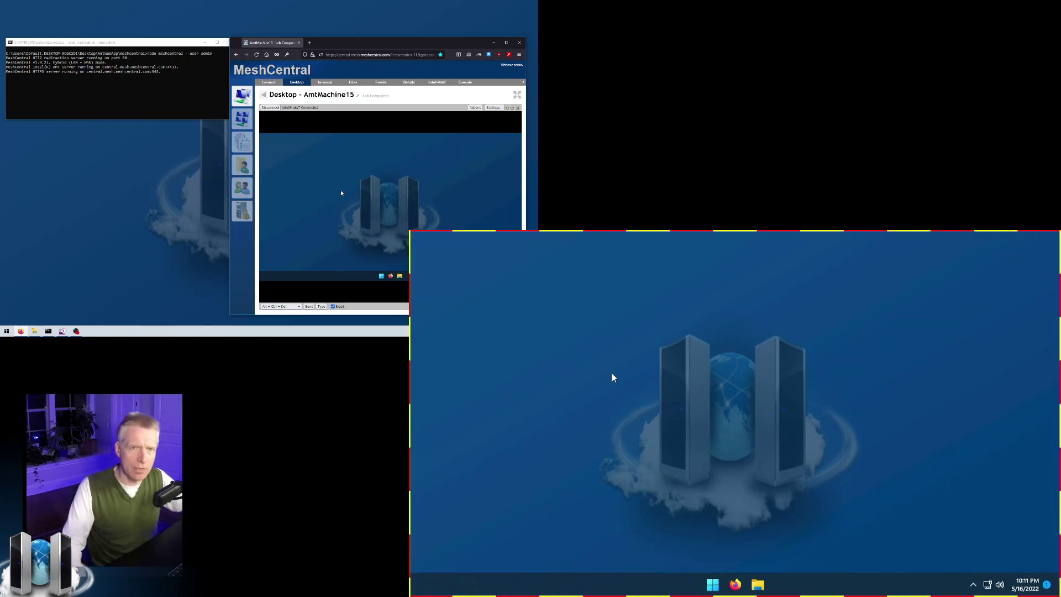
# - End the hardware session and start RDP Connect, entering the remote user's name and password
pyautogui.click(270, 107)
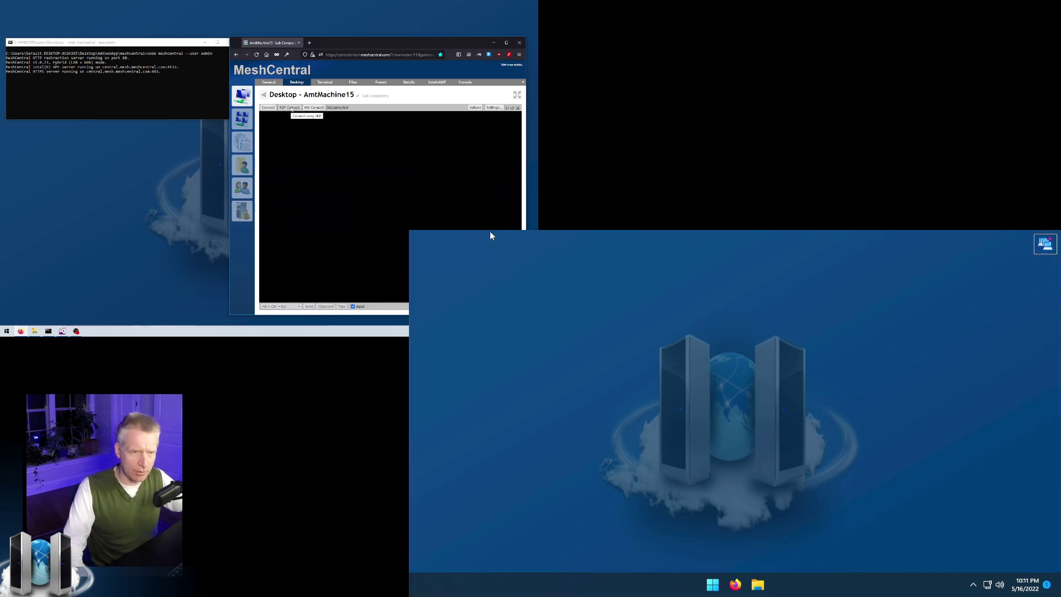
pyautogui.click(291, 108)
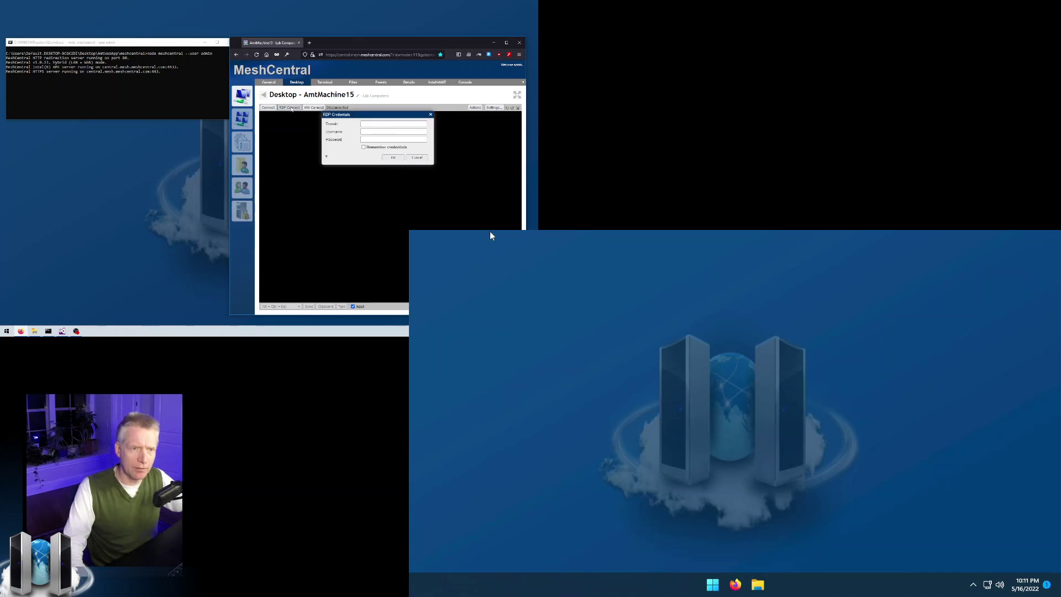
pyautogui.click(374, 132)
pyautogui.write('demo')
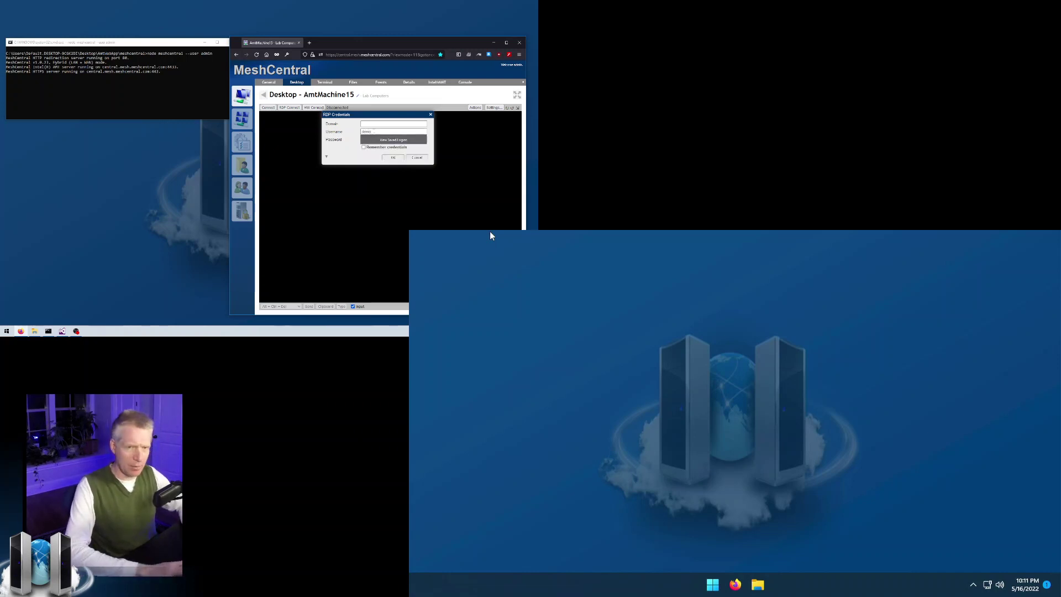
pyautogui.press('Tab')
pyautogui.hotkey('ctrl', 'v')
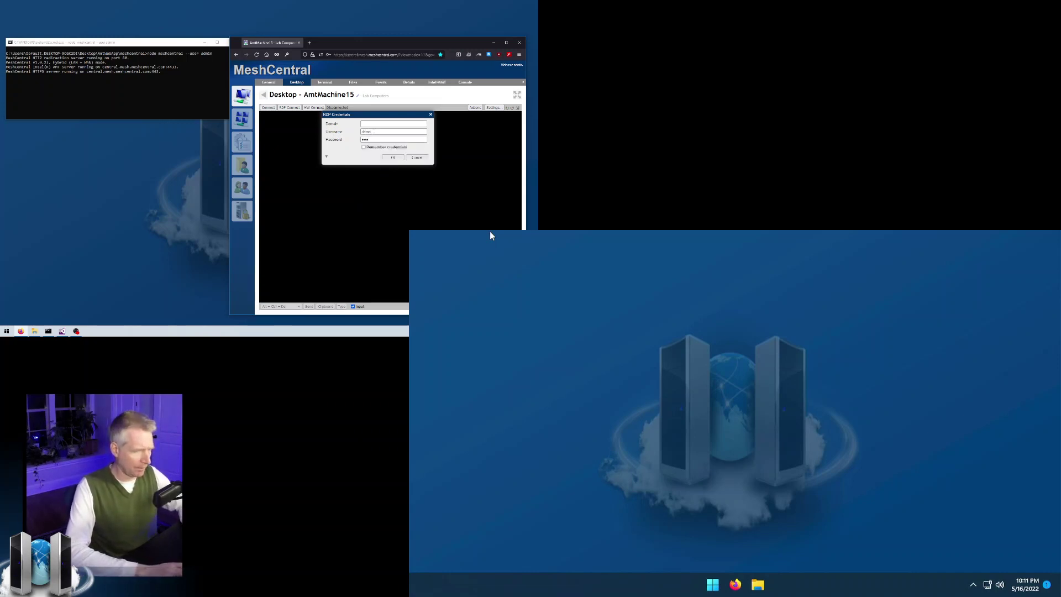
pyautogui.write('1')
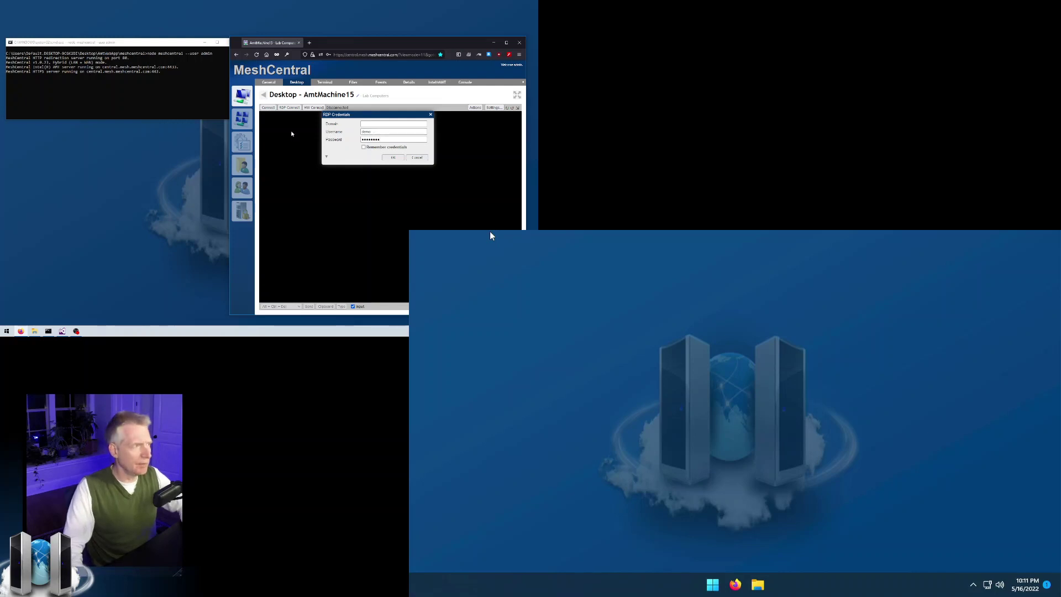
# - Tick Remember credentials, confirm the RDP login, and choose Don't save in Firefox
pyautogui.click(381, 148)
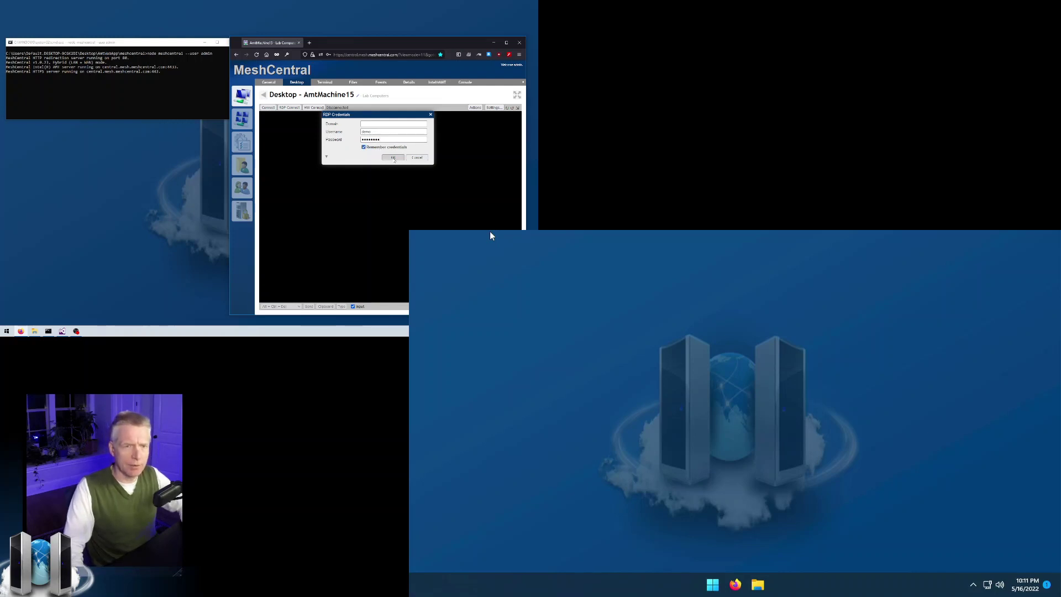
pyautogui.click(392, 157)
pyautogui.click(403, 125)
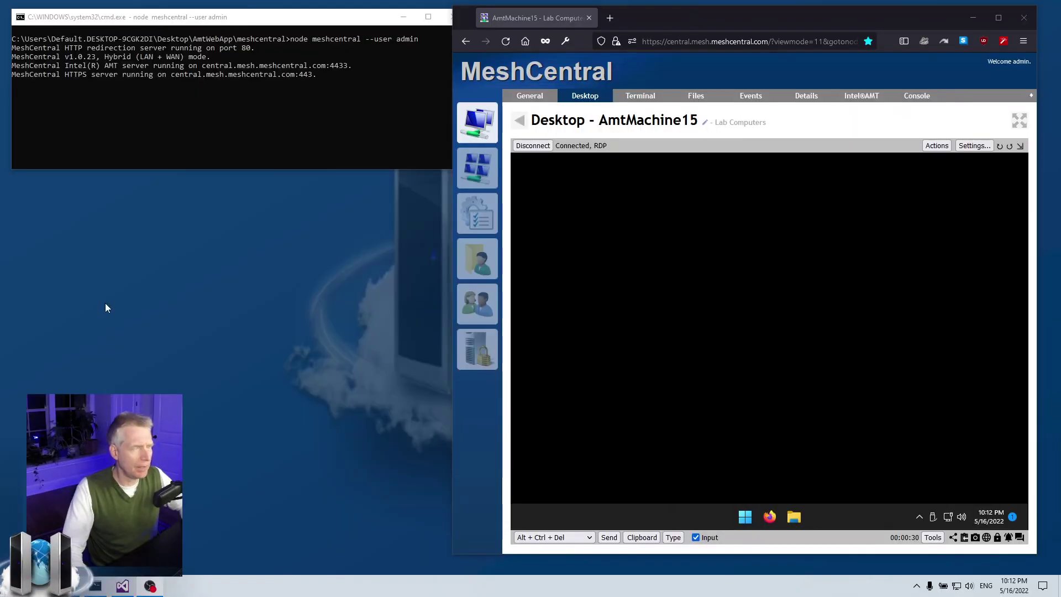
# - Launch Notepad from the remote Start menu, centre its window, then disconnect RDP
pyautogui.moveTo(673, 271)
pyautogui.mouseDown()
pyautogui.moveTo(919, 478)
pyautogui.moveTo(659, 258)
pyautogui.mouseUp()
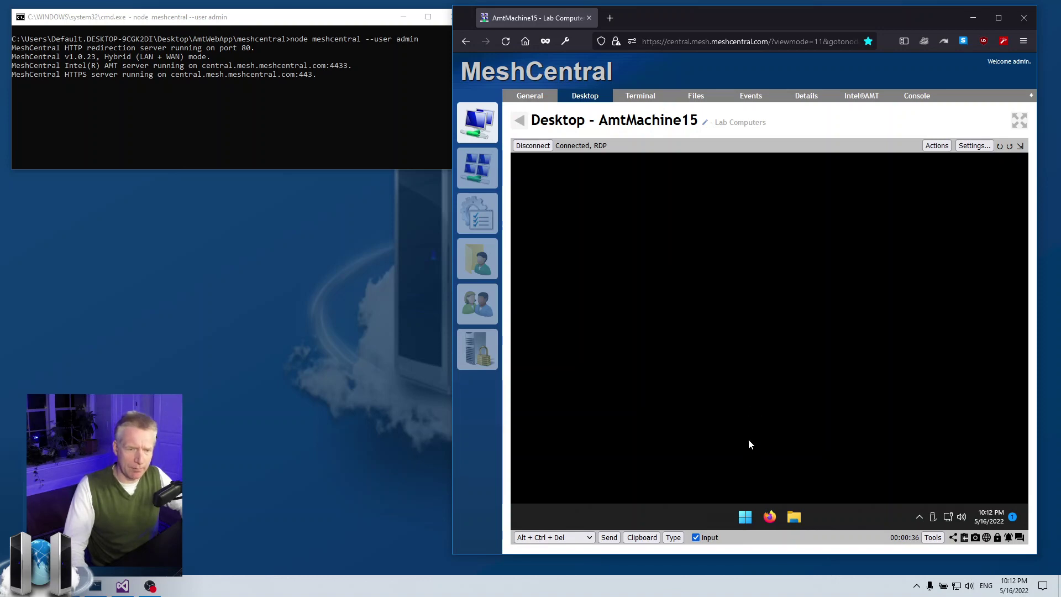
pyautogui.click(750, 516)
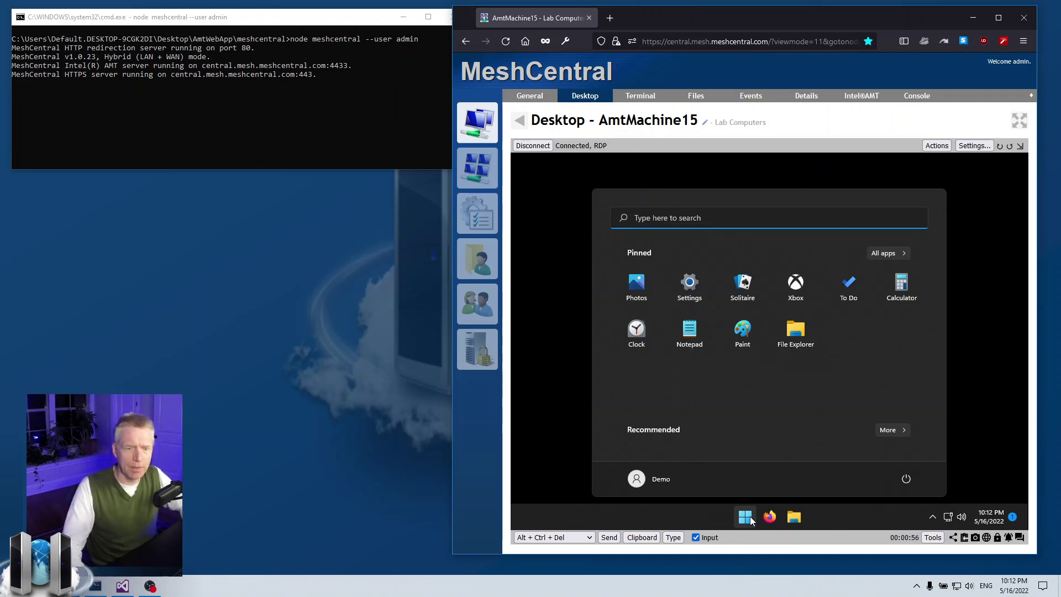
pyautogui.click(745, 516)
pyautogui.click(745, 516)
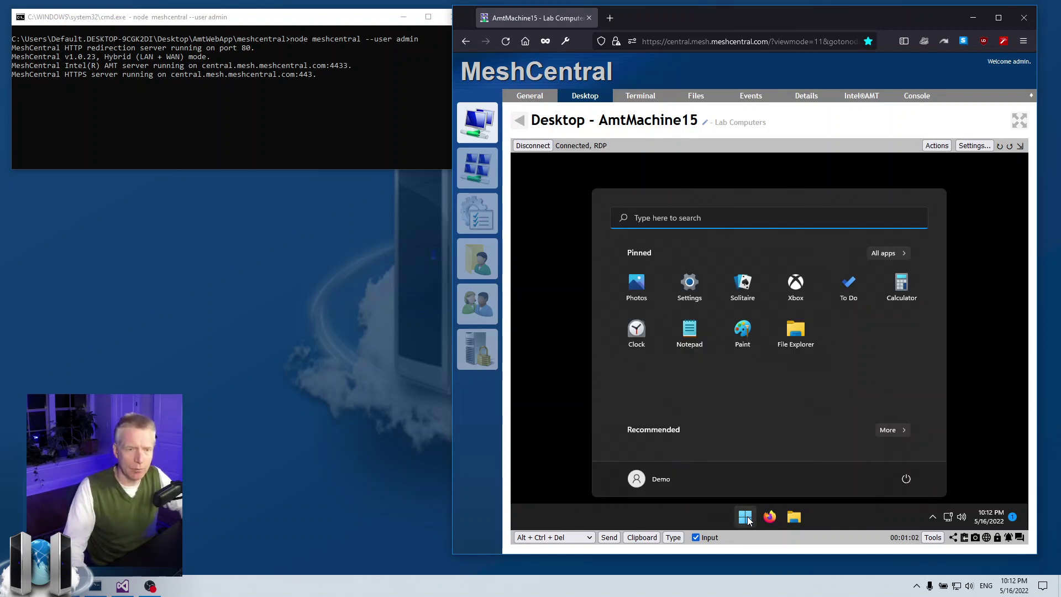
pyautogui.click(690, 335)
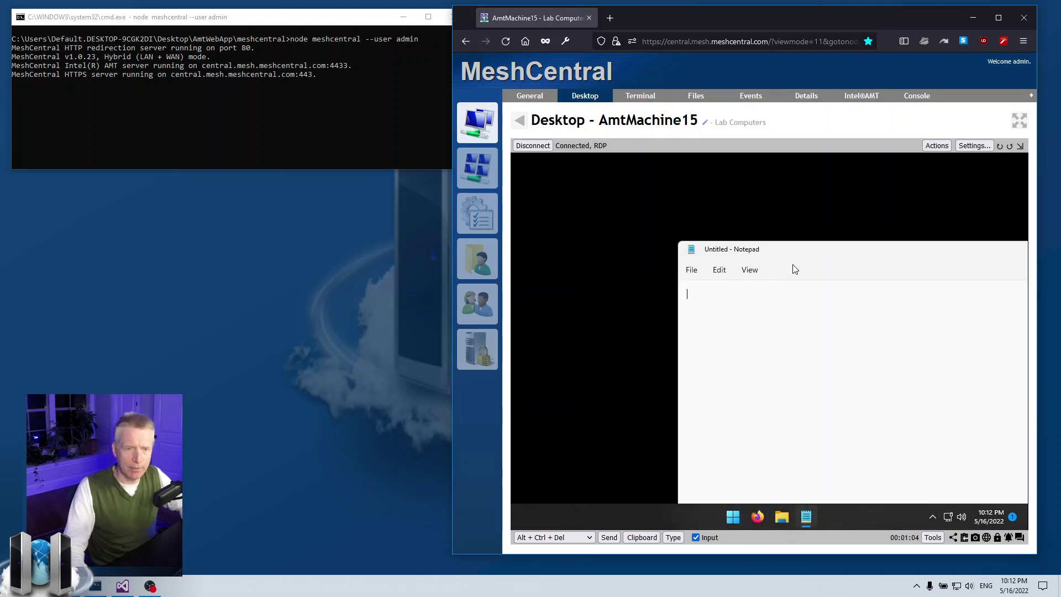
pyautogui.moveTo(800, 248); pyautogui.dragTo(657, 184)
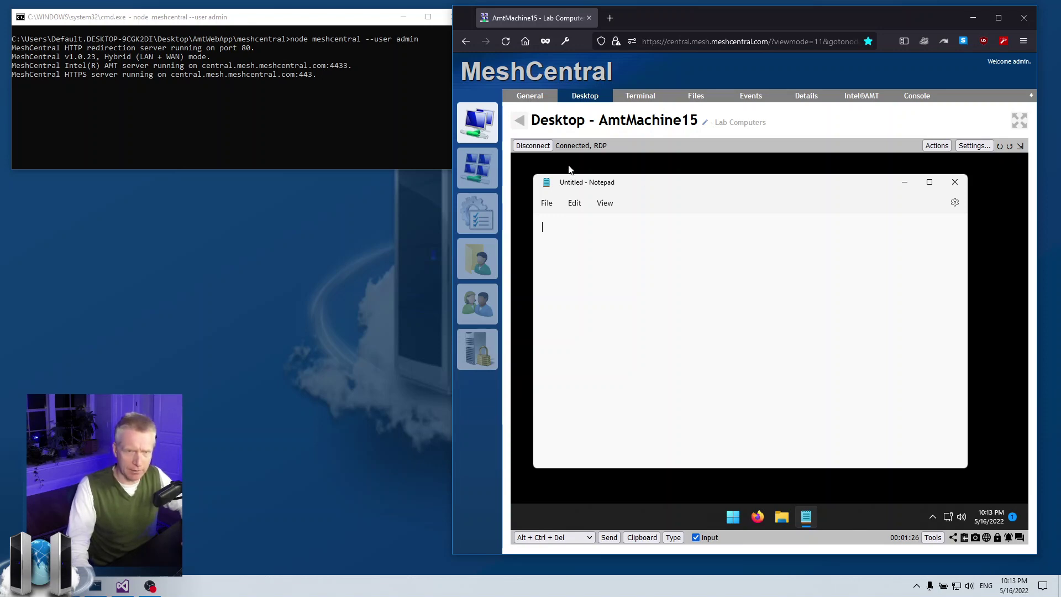
pyautogui.click(533, 146)
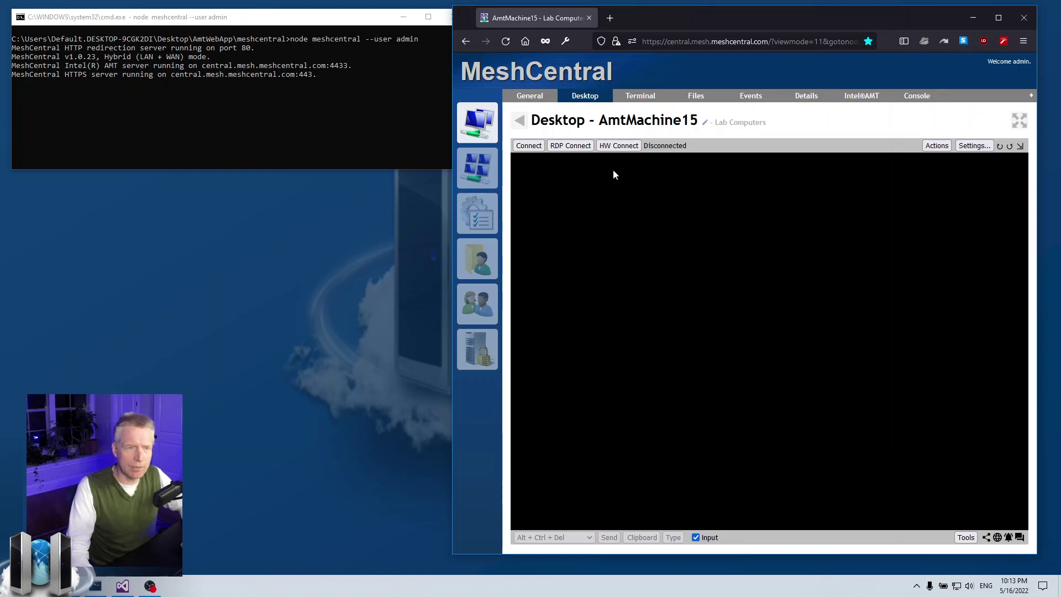
# - Reconnect over RDP with the stored server credentials, then compare with a regular agent connection
pyautogui.click(578, 143)
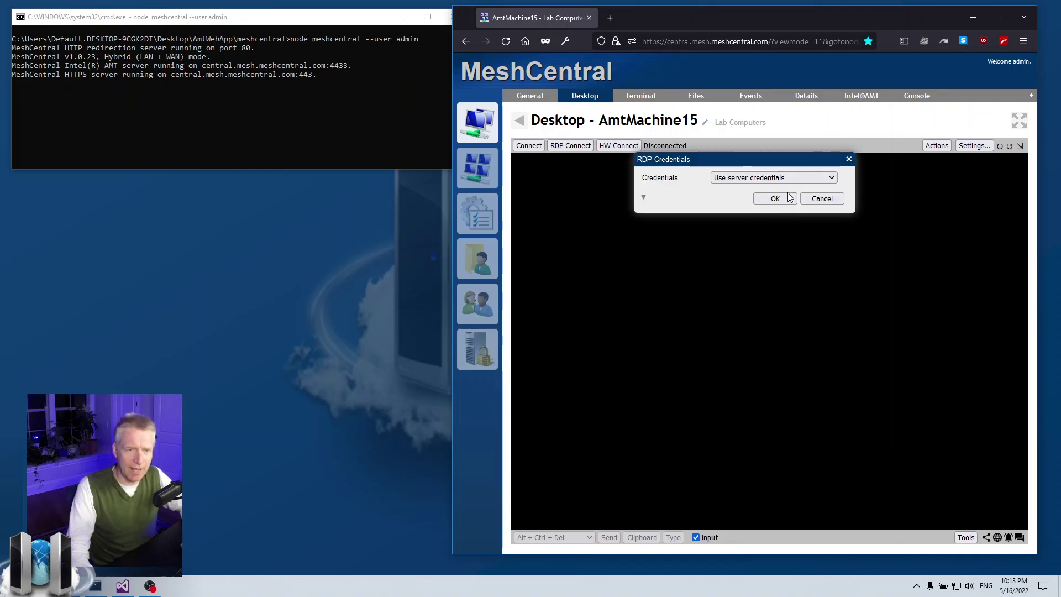
pyautogui.click(789, 196)
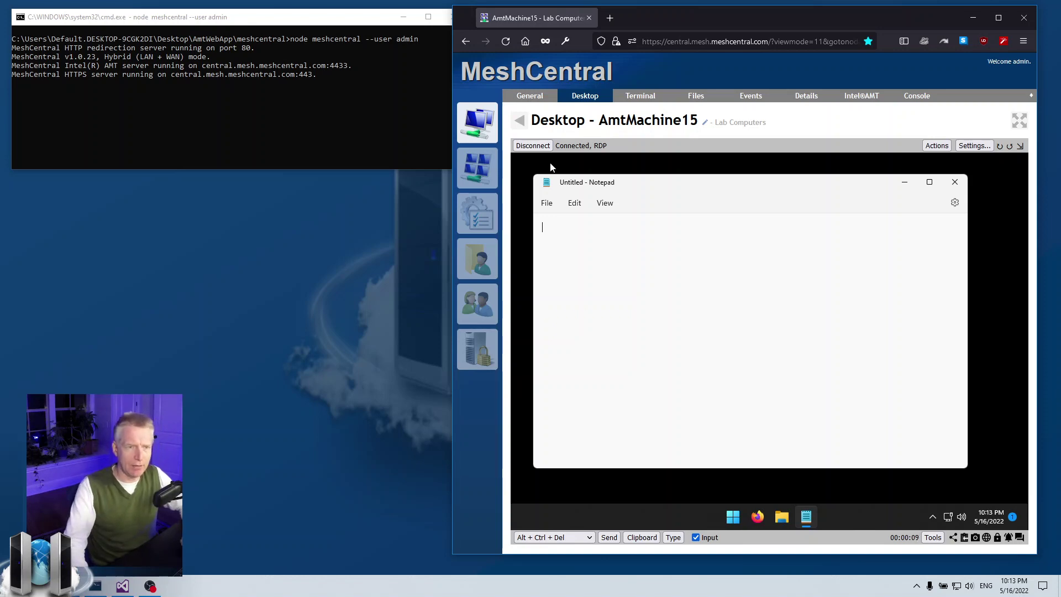
pyautogui.click(533, 145)
pyautogui.click(523, 145)
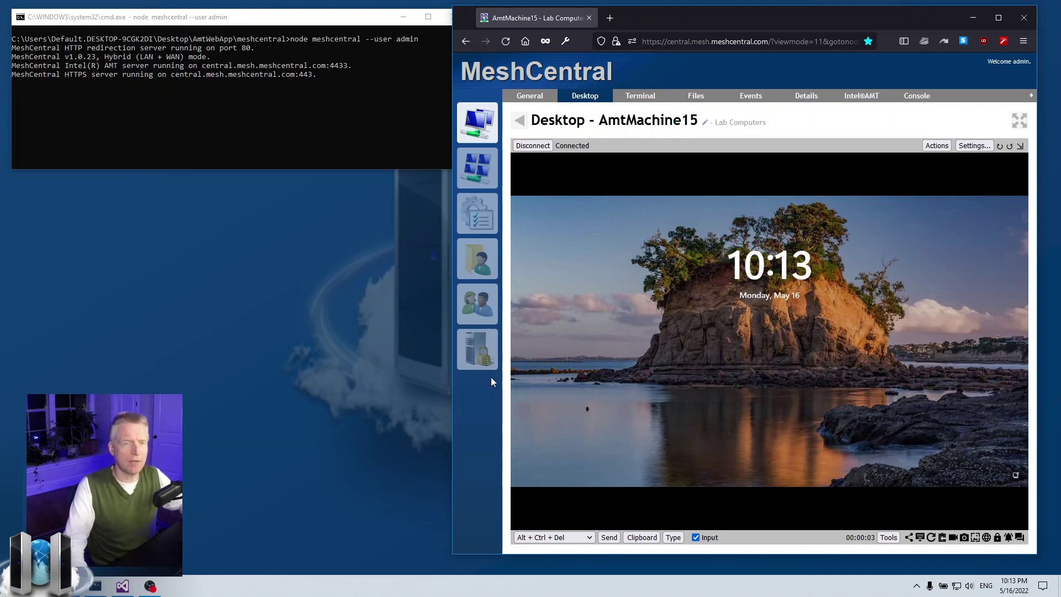
pyautogui.click(533, 145)
# - Reconnect over RDP with stored credentials, toggle the remote Start menu, and disconnect
pyautogui.click(571, 145)
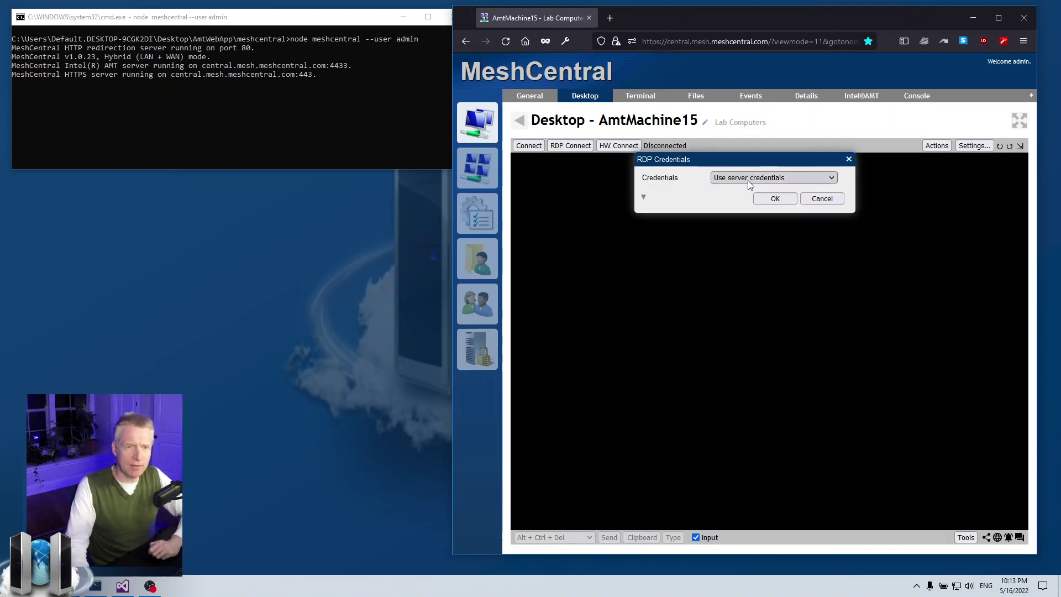
pyautogui.click(770, 196)
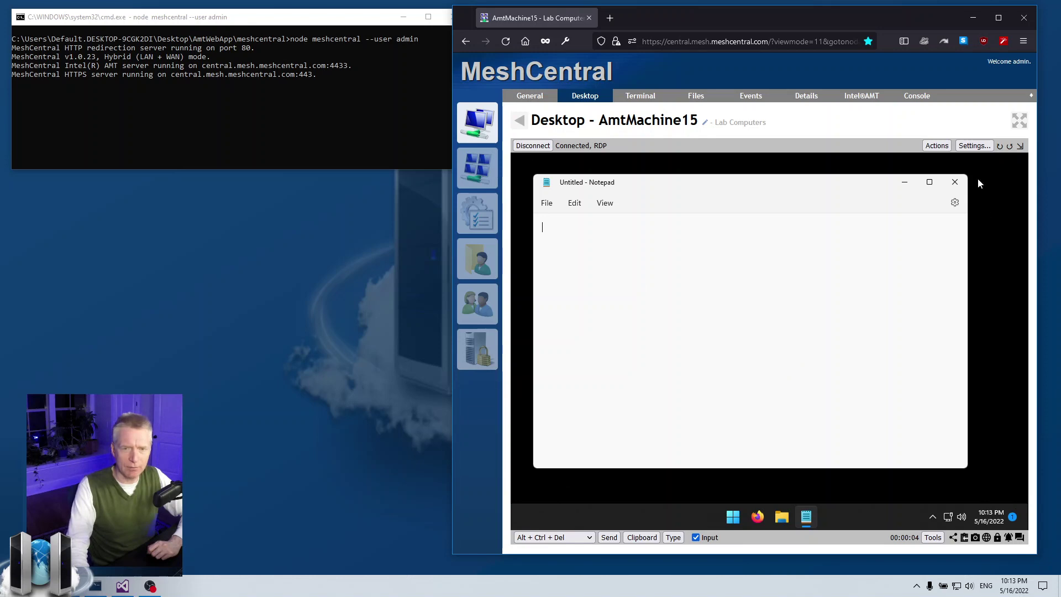
pyautogui.click(733, 516)
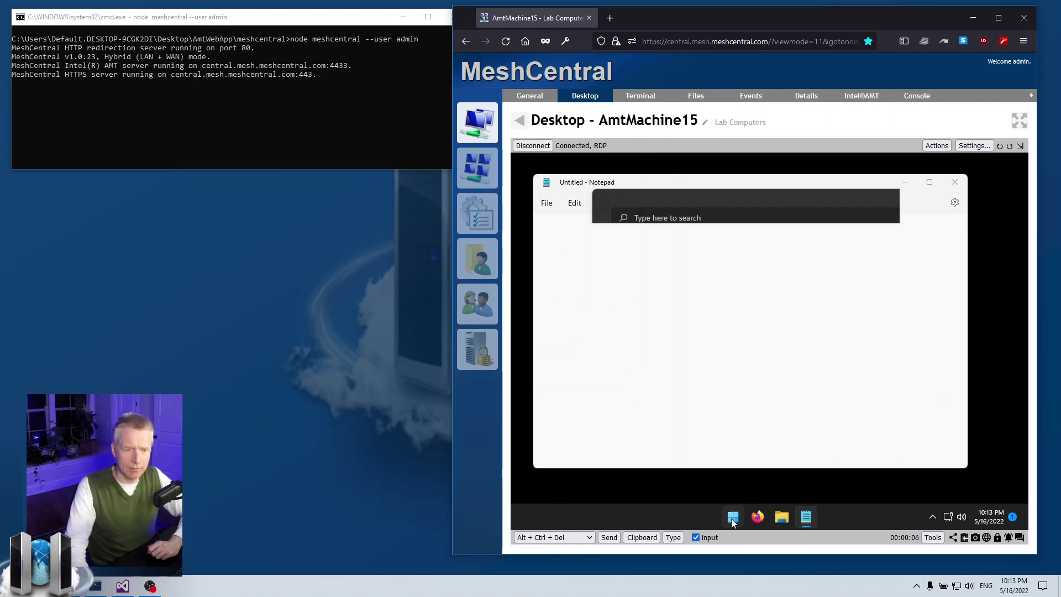
pyautogui.click(732, 515)
pyautogui.click(532, 145)
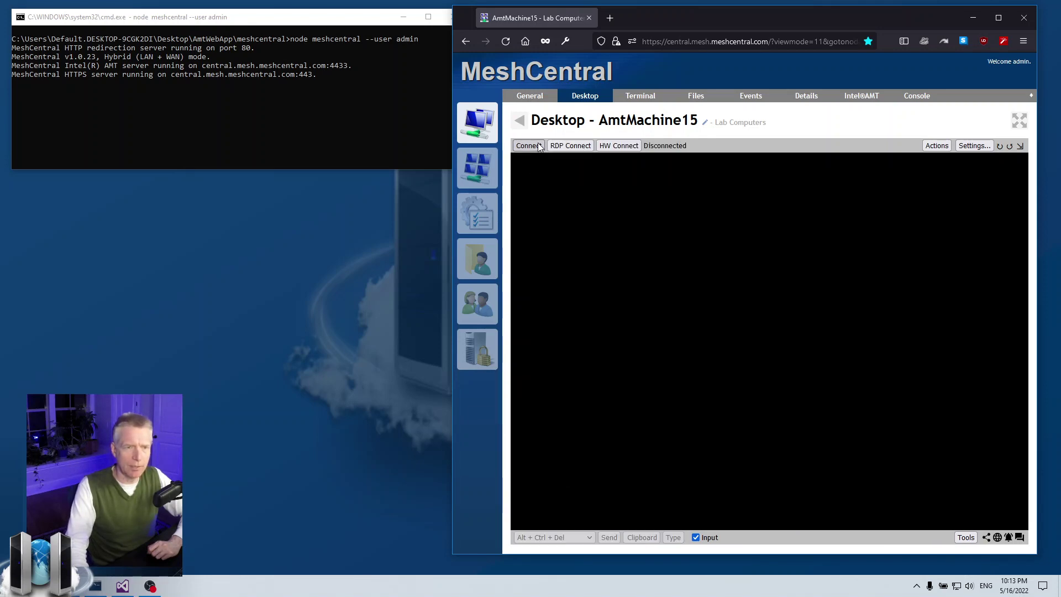
# - Maximize, restore, then move and widen the browser window
pyautogui.doubleClick(722, 15)
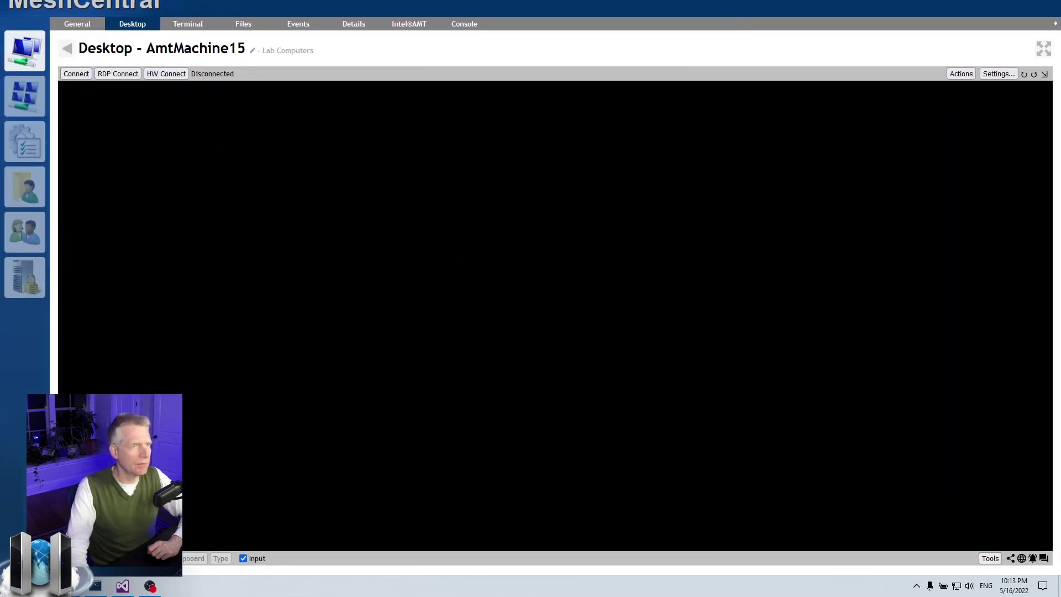
pyautogui.press('super+Down')
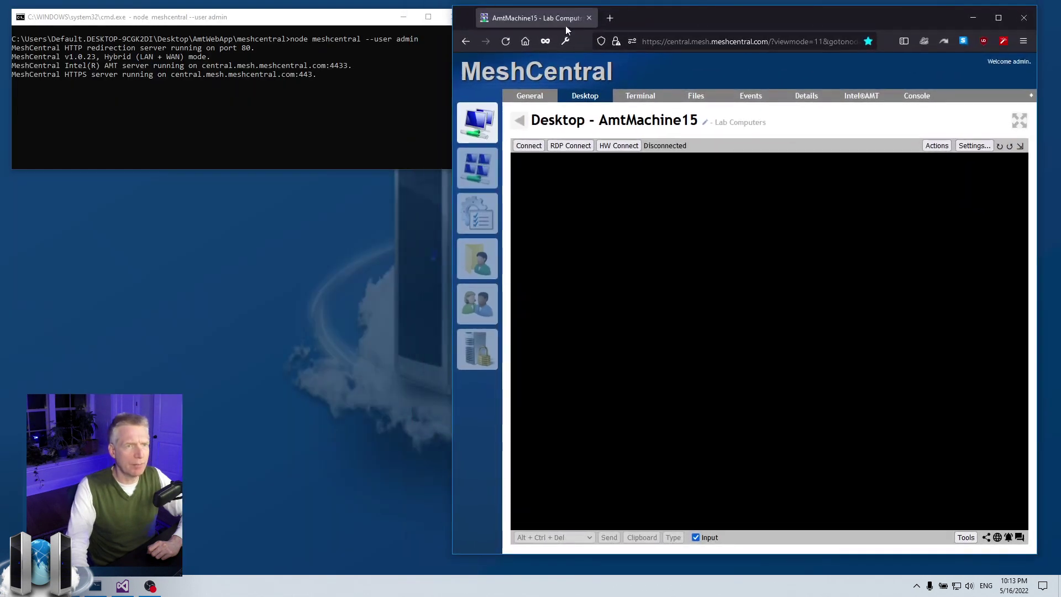
pyautogui.moveTo(565, 25); pyautogui.dragTo(219, 25)
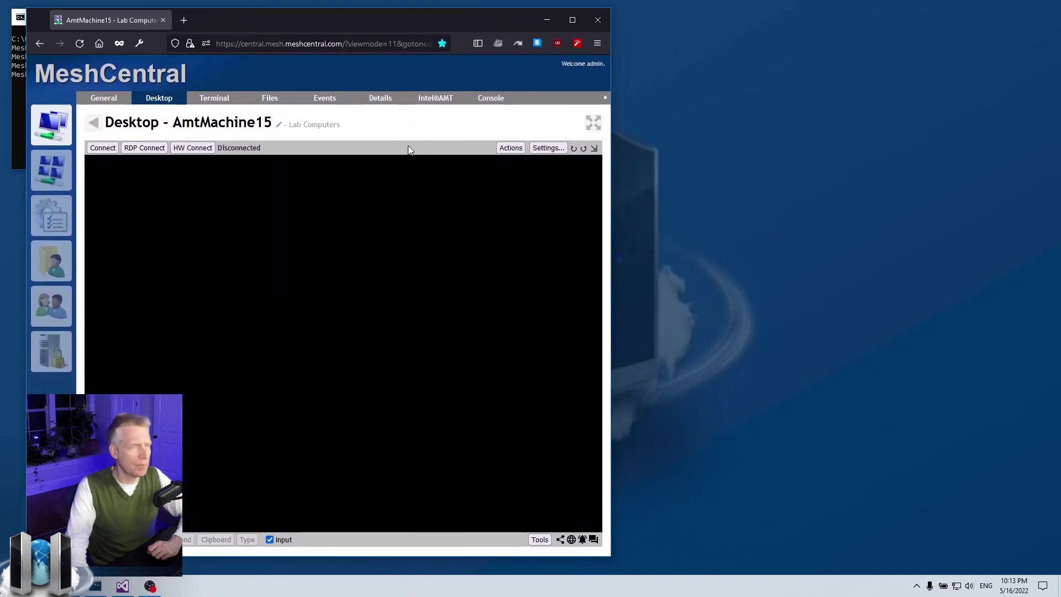
pyautogui.moveTo(610, 269); pyautogui.dragTo(1037, 268)
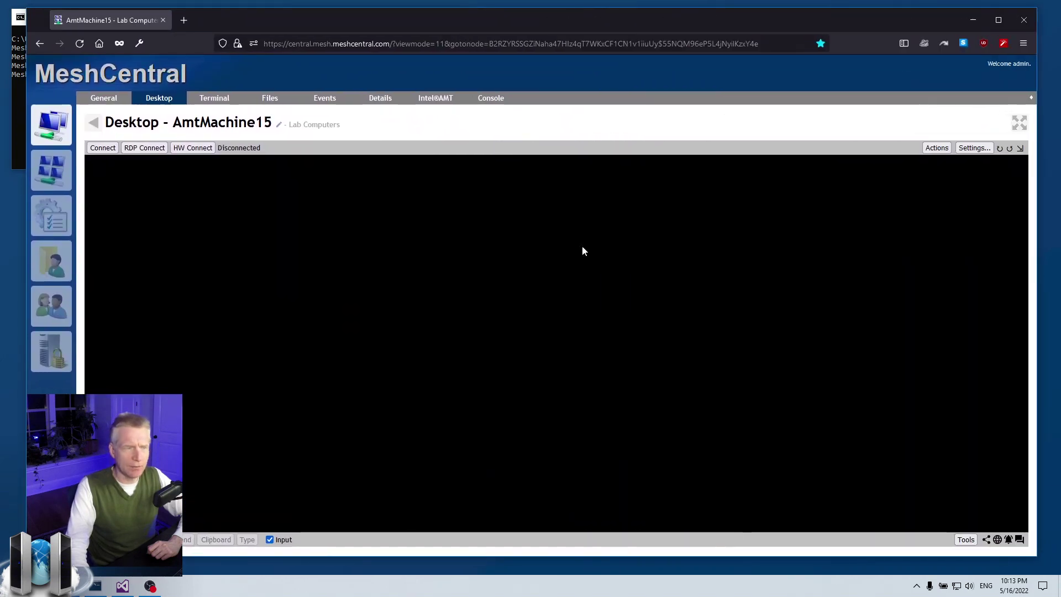
# - Connect over RDP with the server's stored credentials, disconnect, and bring up Remote Desktop Settings
pyautogui.click(147, 151)
pyautogui.click(601, 202)
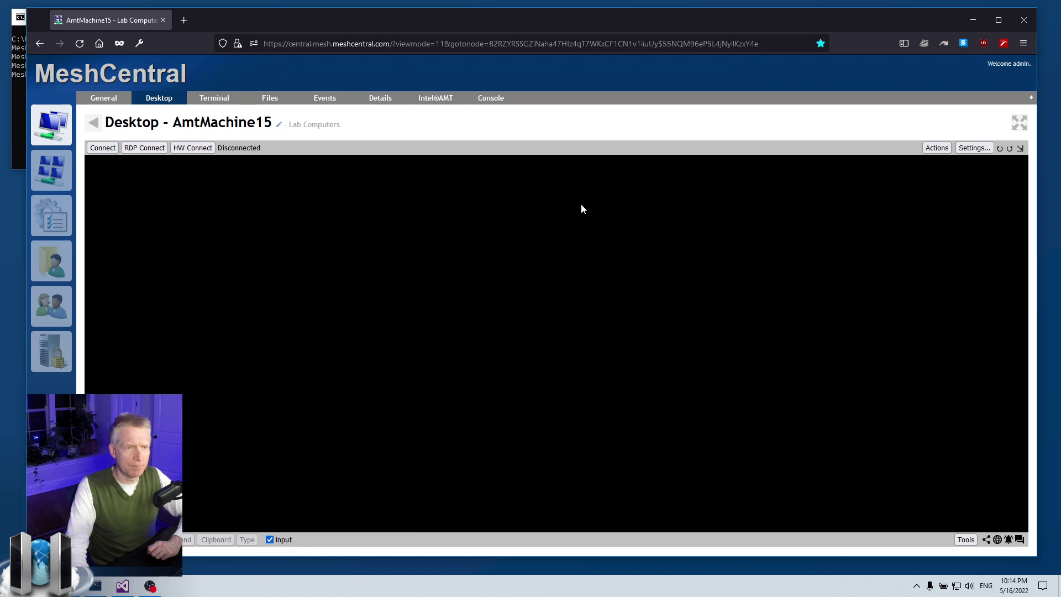
pyautogui.click(145, 153)
pyautogui.click(555, 202)
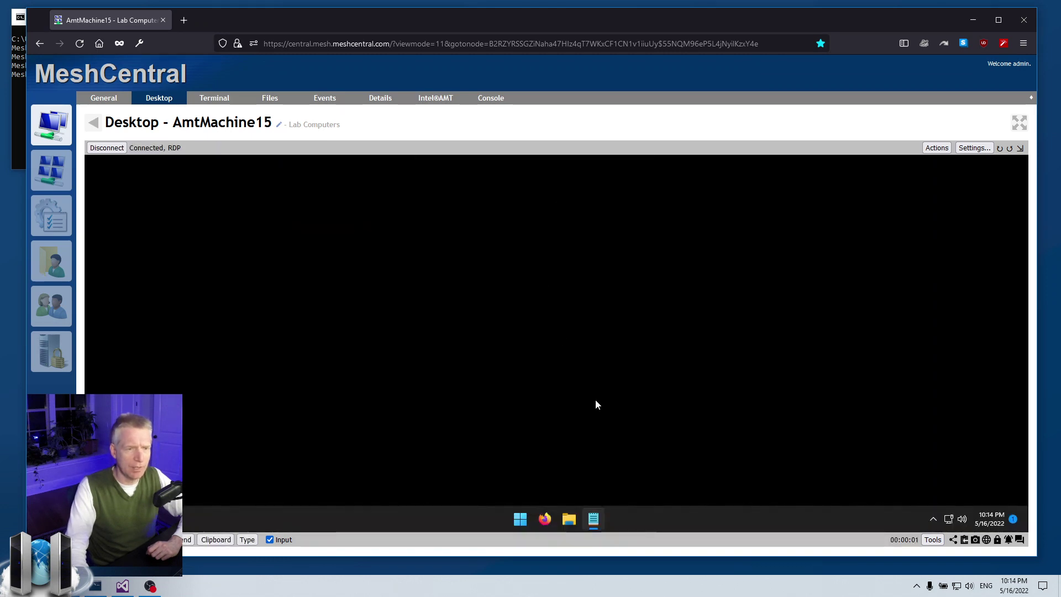
pyautogui.click(521, 519)
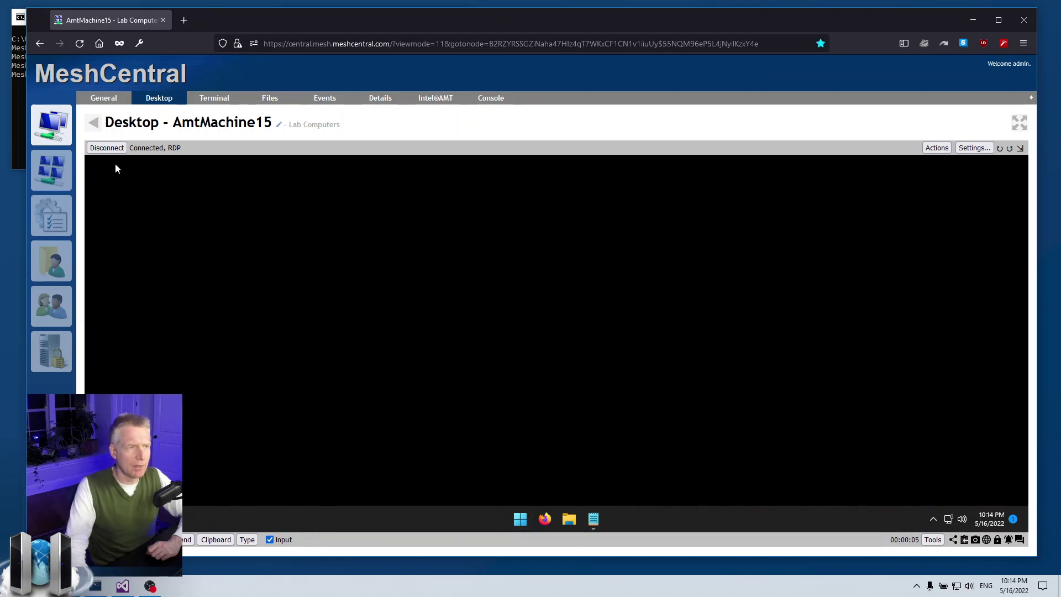
pyautogui.click(107, 148)
pyautogui.click(974, 148)
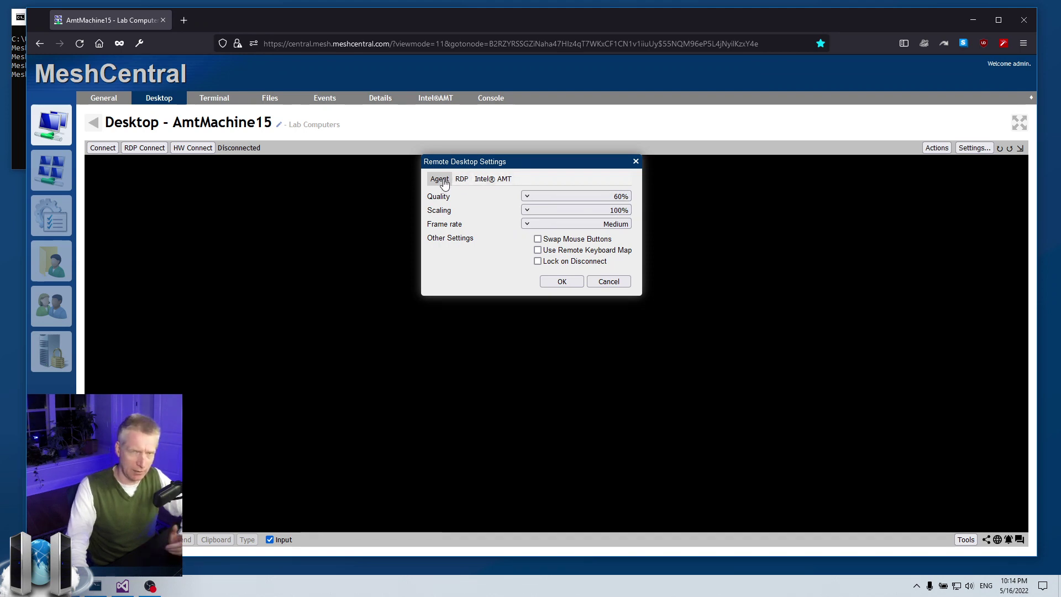
# - Set the RDP tab's Display Size to Screen Size and save the settings
pyautogui.click(489, 180)
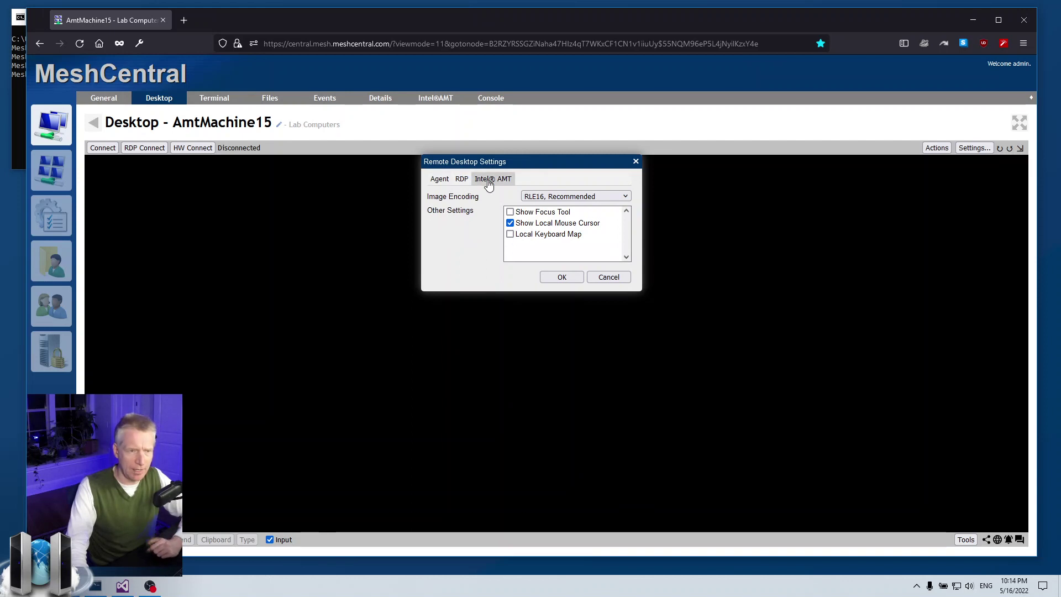
pyautogui.click(461, 178)
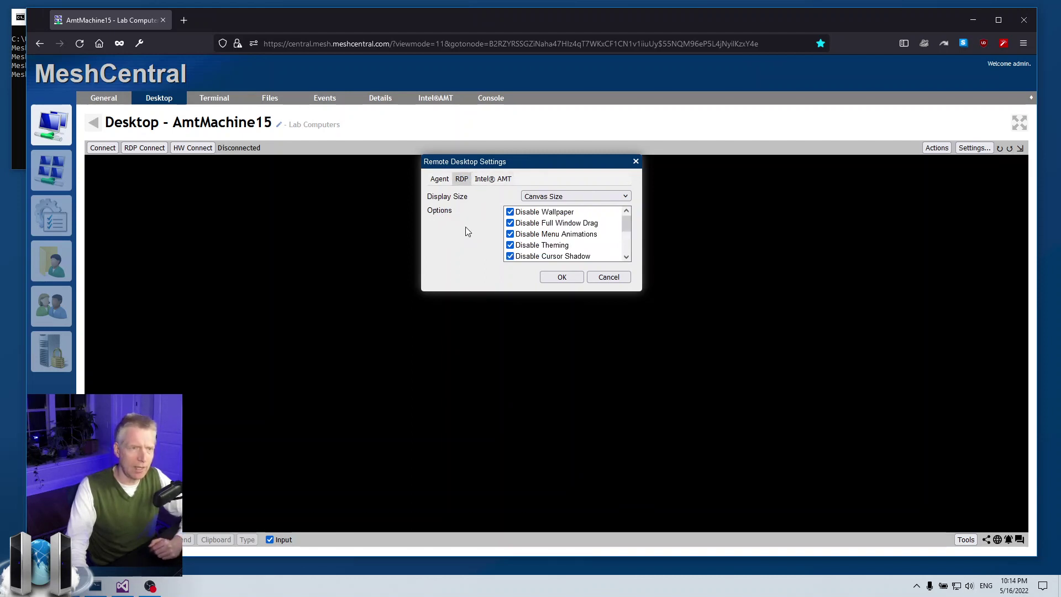
pyautogui.click(546, 198)
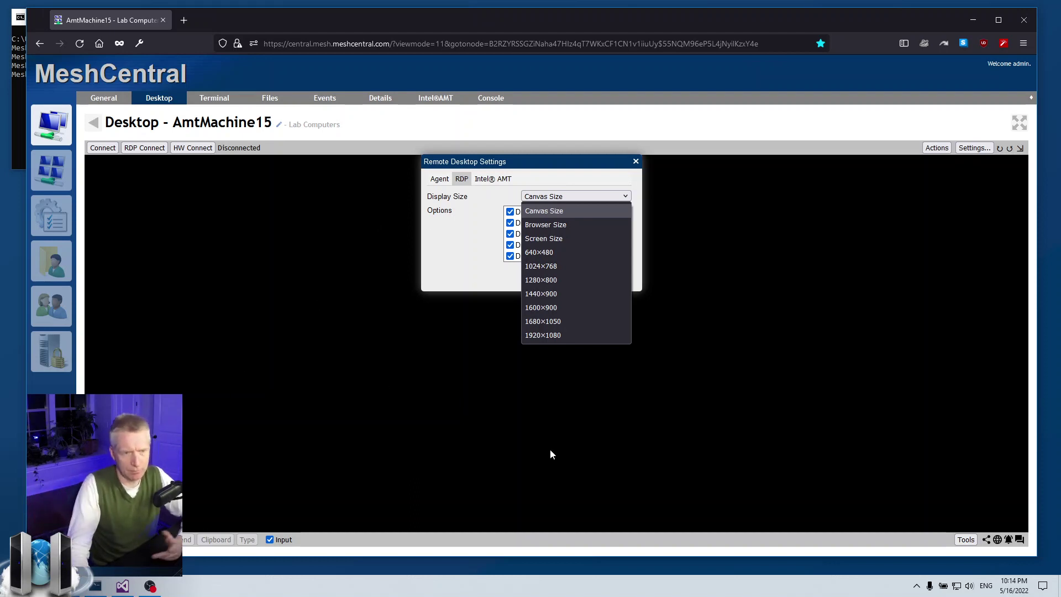
pyautogui.click(545, 241)
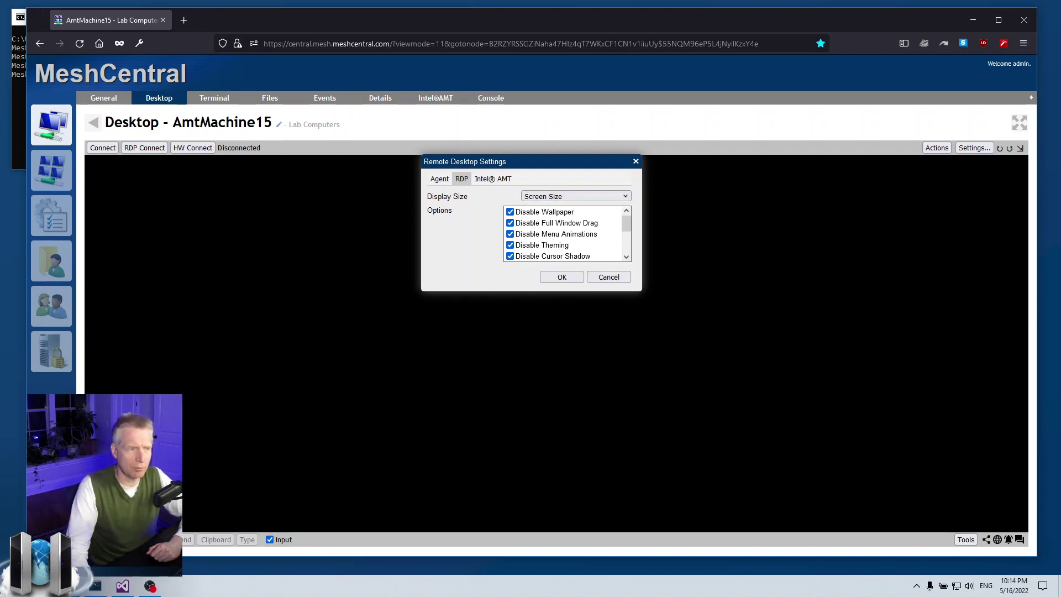
pyautogui.click(561, 276)
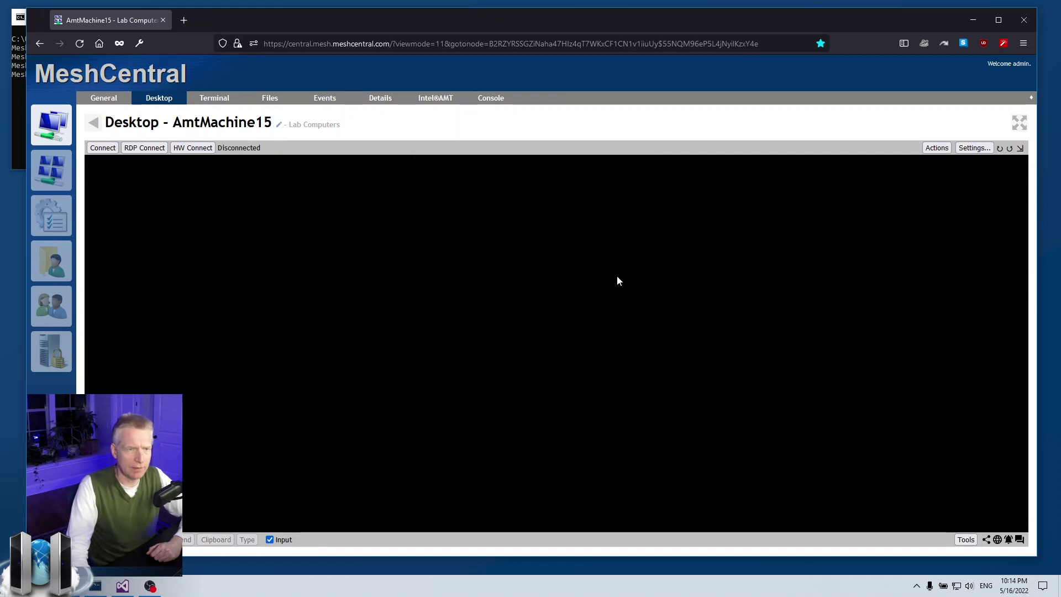
# - Connect over RDP at Screen Size, launch Notepad from the remote taskbar, and reposition it fullscreen
pyautogui.click(144, 147)
pyautogui.click(555, 202)
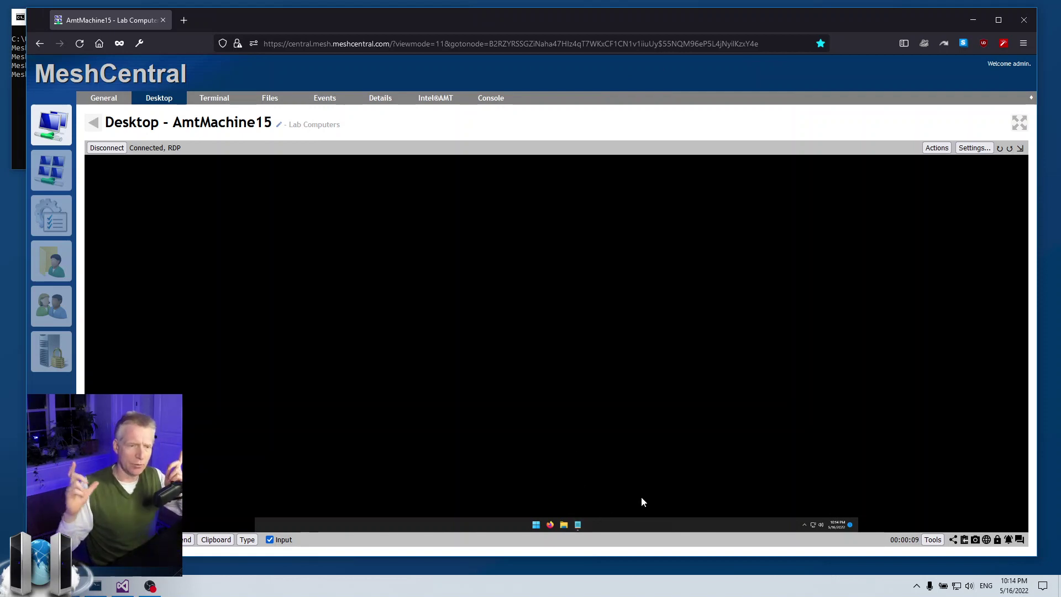
pyautogui.click(577, 526)
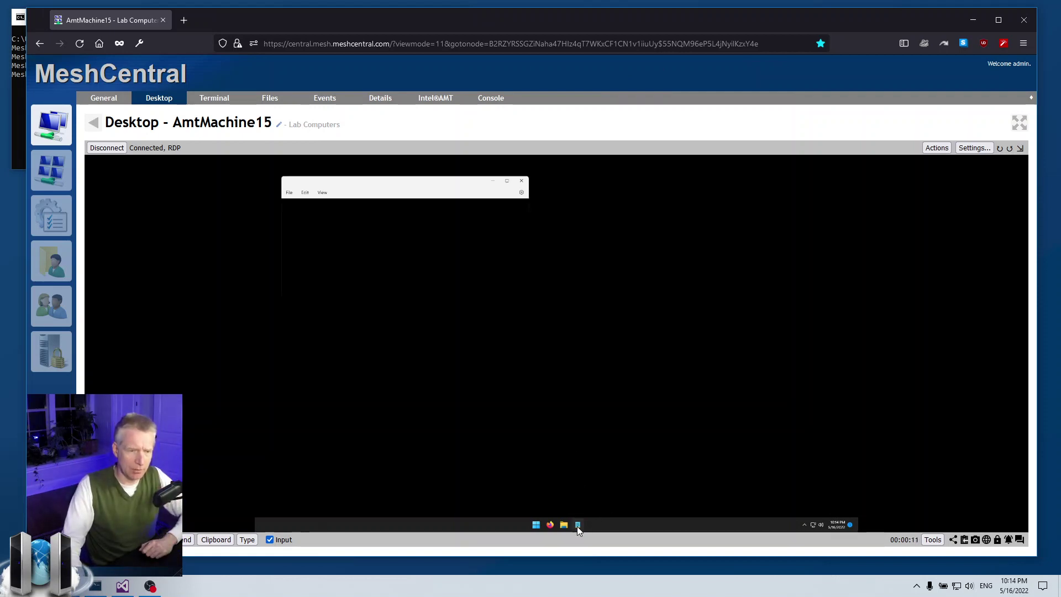
pyautogui.moveTo(374, 184); pyautogui.dragTo(579, 394)
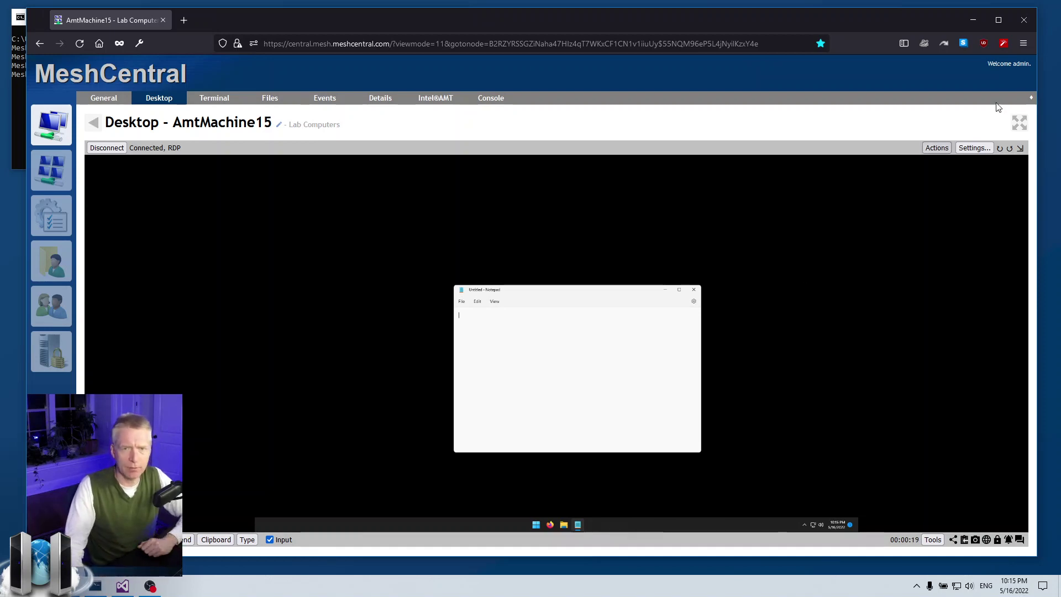
pyautogui.click(997, 44)
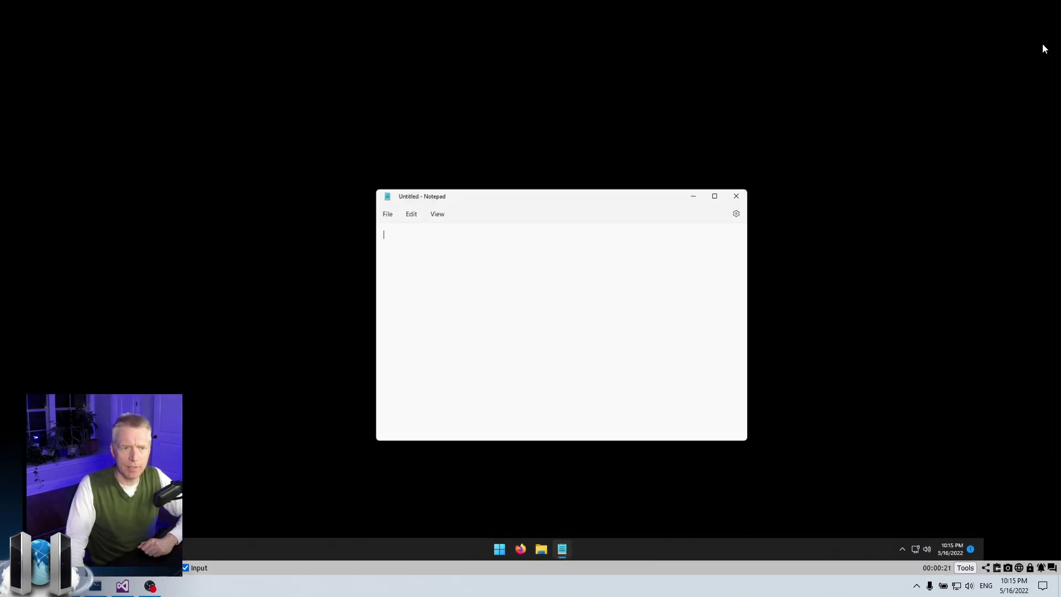
pyautogui.moveTo(502, 203)
pyautogui.mouseDown()
pyautogui.moveTo(386, 78)
pyautogui.moveTo(516, 219)
pyautogui.mouseUp()
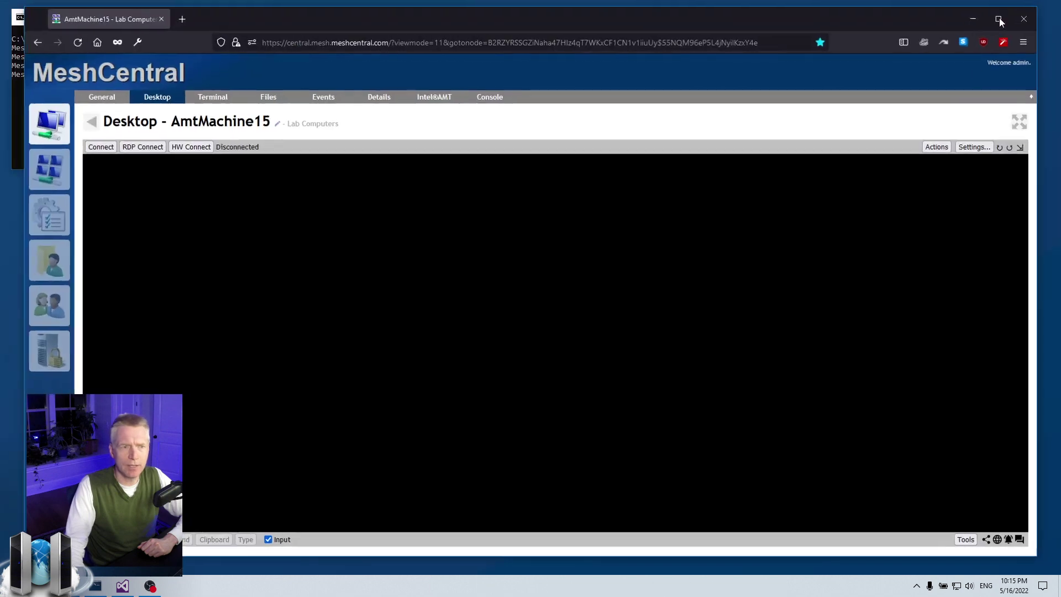
# - Change the RDP Display Size to 640×480 and save the settings
pyautogui.click(968, 147)
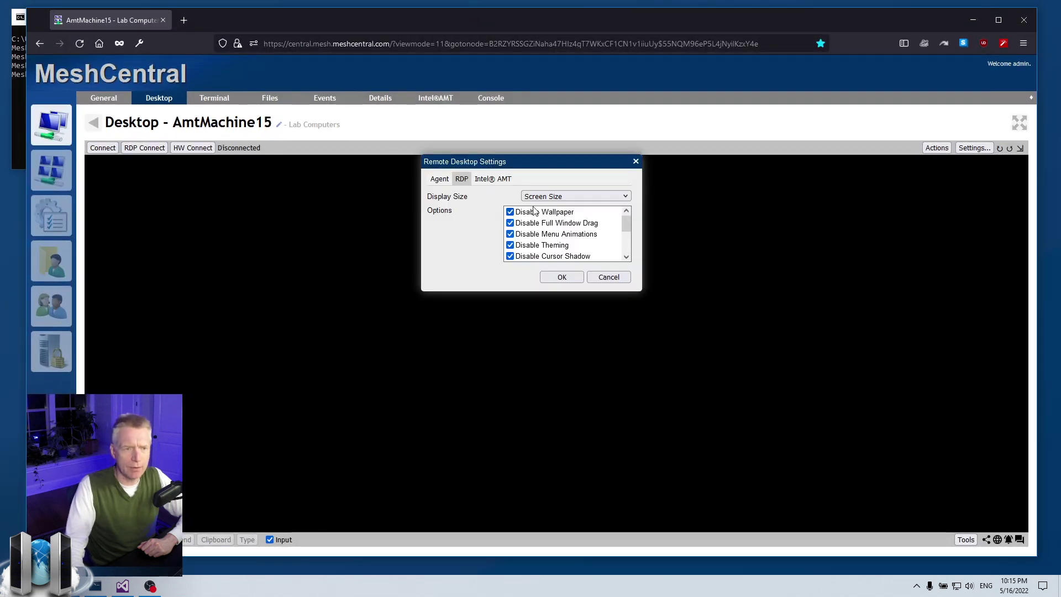
pyautogui.click(549, 197)
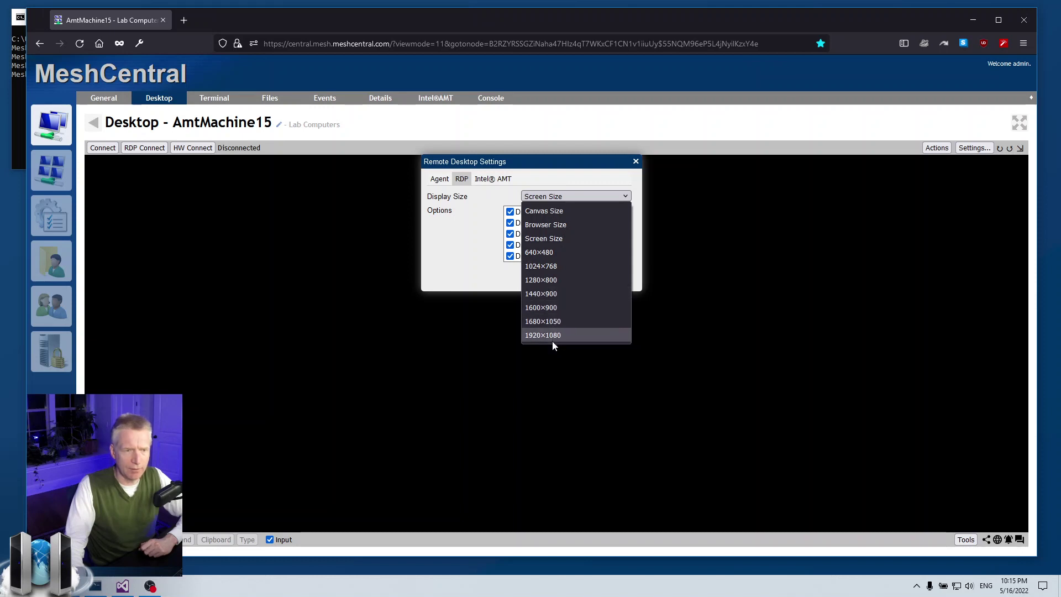
pyautogui.click(546, 252)
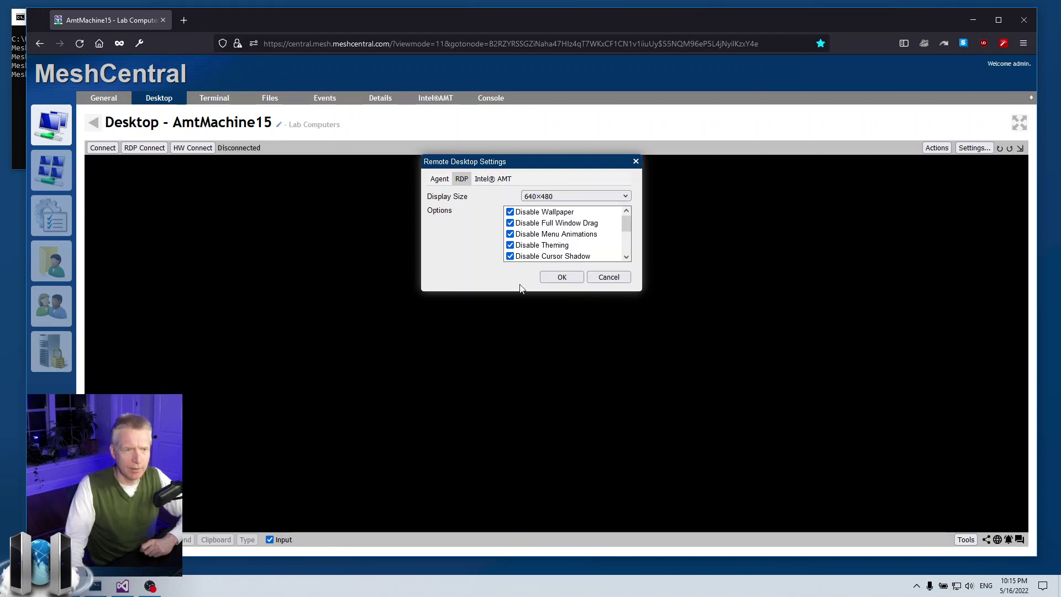
pyautogui.click(557, 276)
# - Connect over RDP at 640×480 with stored credentials, try the remote Start menu, then disconnect
pyautogui.click(156, 147)
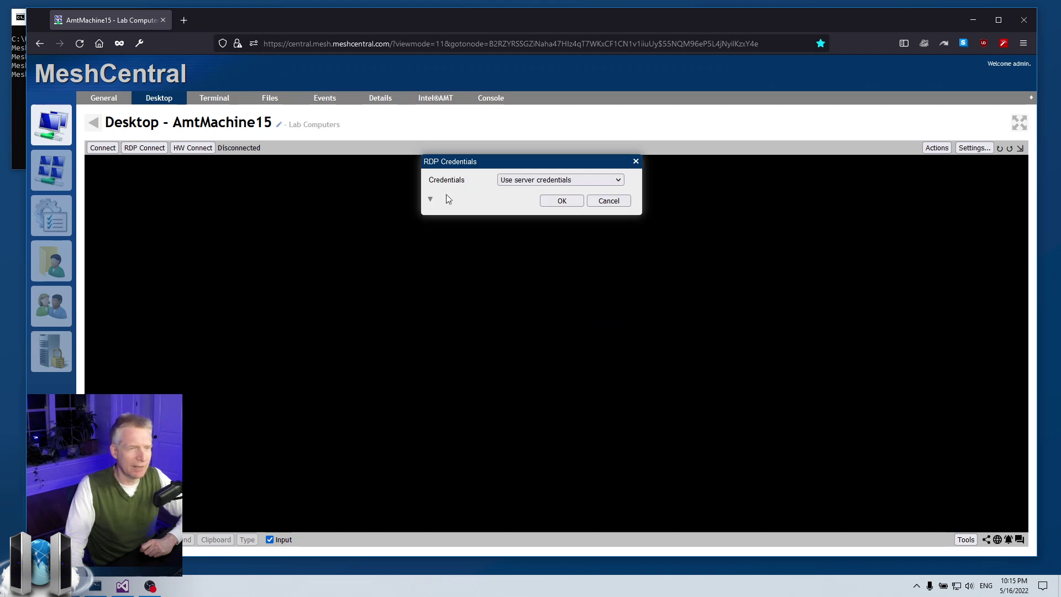
pyautogui.click(553, 201)
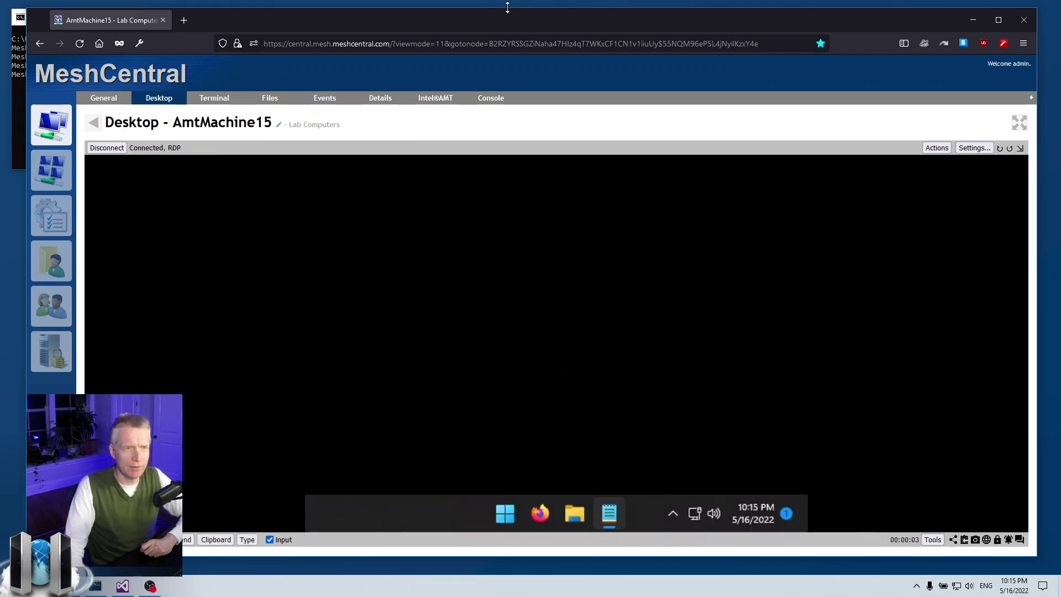
pyautogui.moveTo(506, 8)
pyautogui.mouseDown()
pyautogui.moveTo(505, 102)
pyautogui.moveTo(504, 0)
pyautogui.mouseUp()
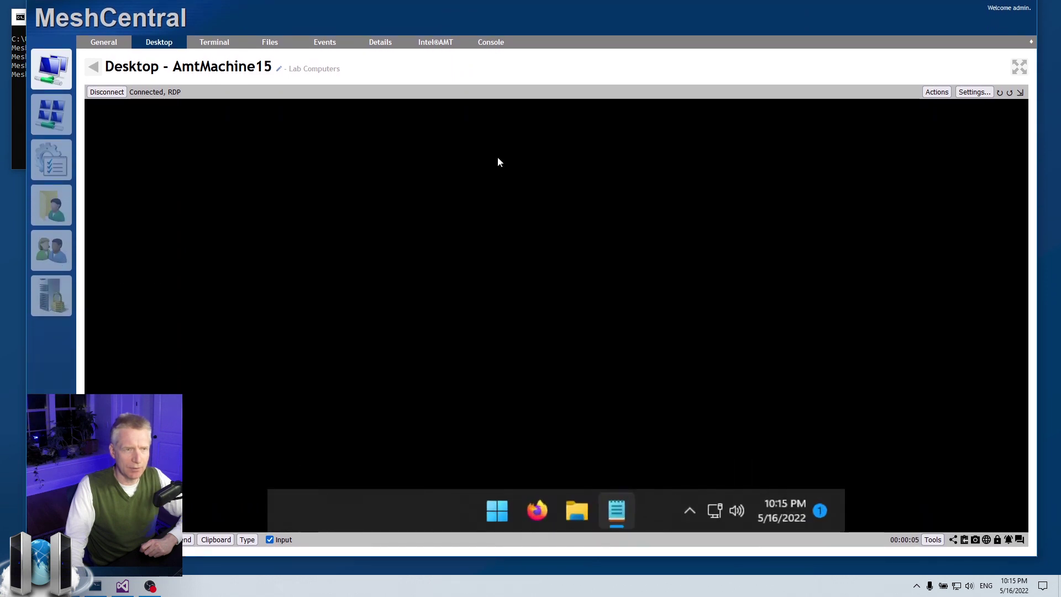
pyautogui.click(505, 512)
pyautogui.click(502, 512)
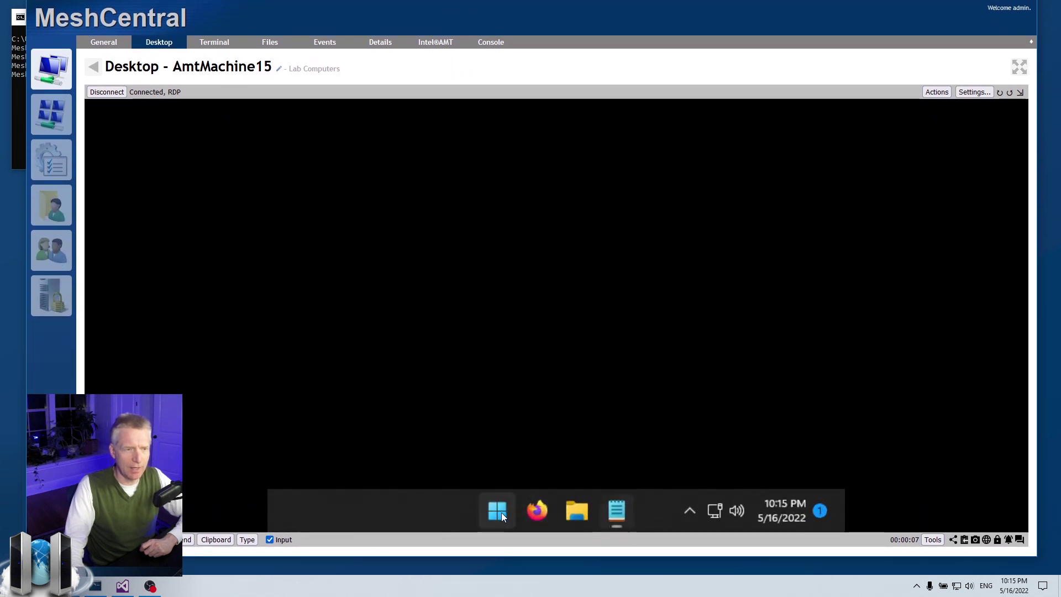
pyautogui.click(500, 512)
pyautogui.click(499, 513)
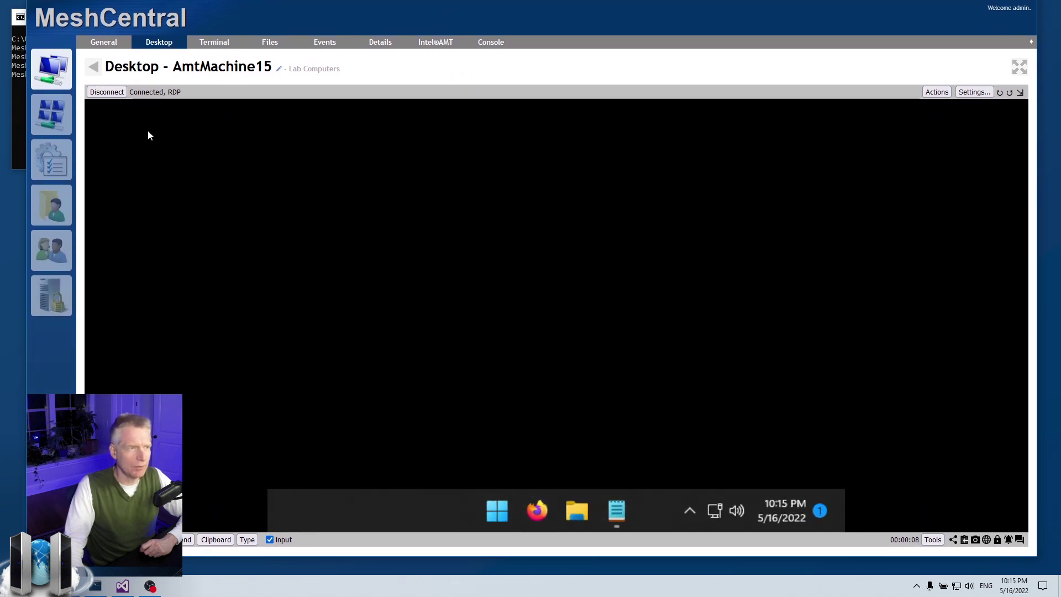
pyautogui.click(111, 93)
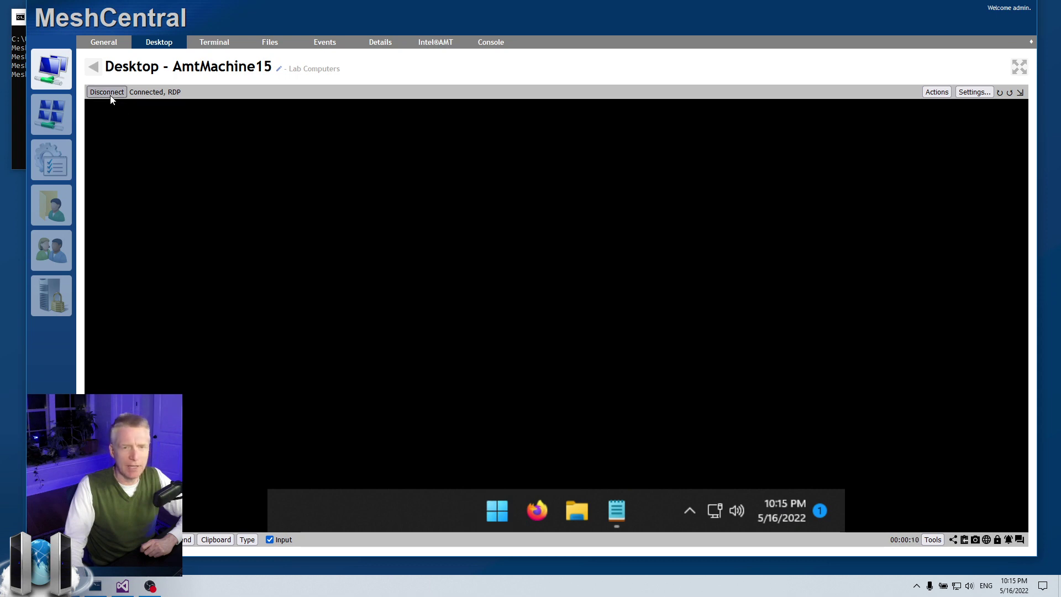
# - Set the remote desktop display size to Canvas Size and enable the remote wallpaper
pyautogui.click(975, 93)
pyautogui.click(576, 142)
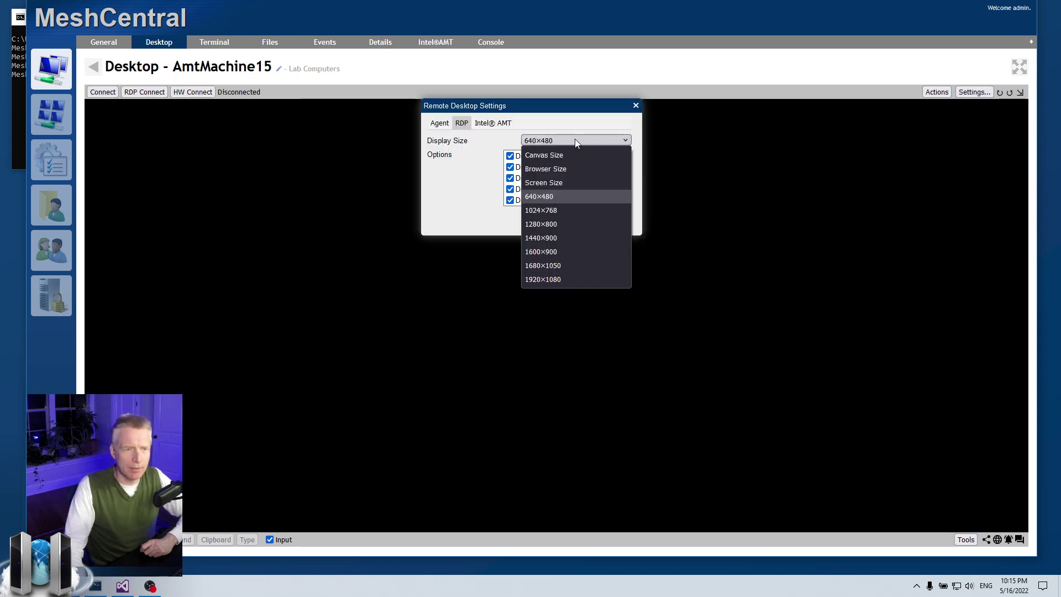
pyautogui.click(569, 156)
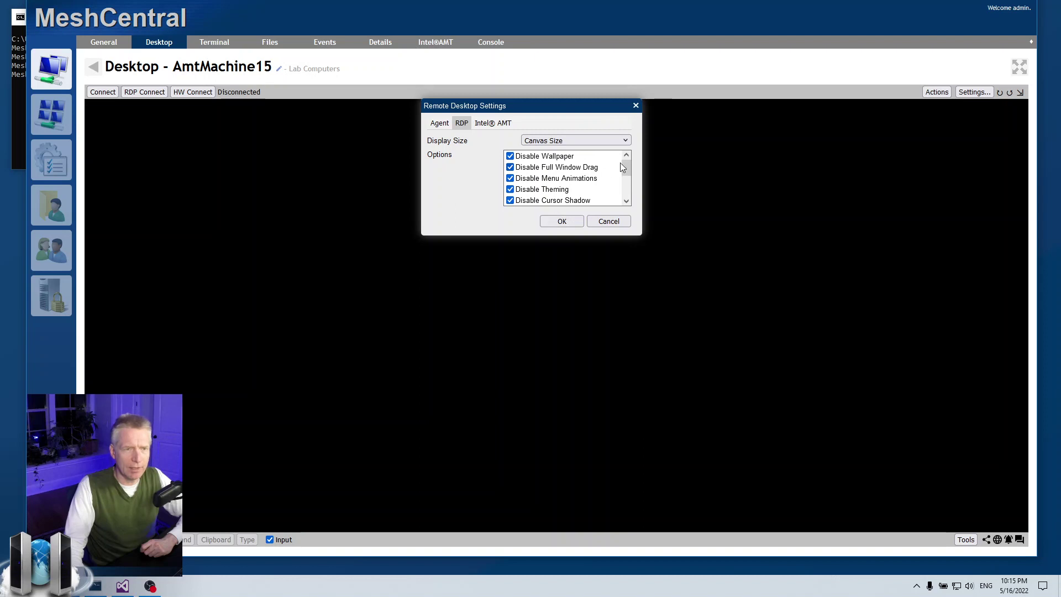
pyautogui.moveTo(626, 165)
pyautogui.mouseDown()
pyautogui.moveTo(626, 175)
pyautogui.moveTo(626, 165)
pyautogui.mouseUp()
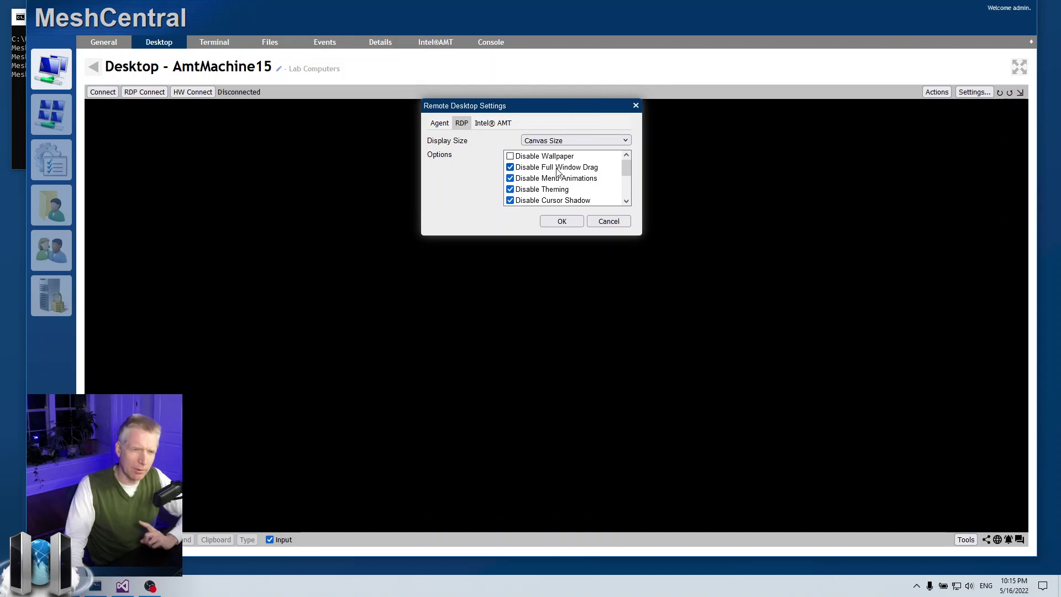
pyautogui.click(557, 167)
pyautogui.click(561, 221)
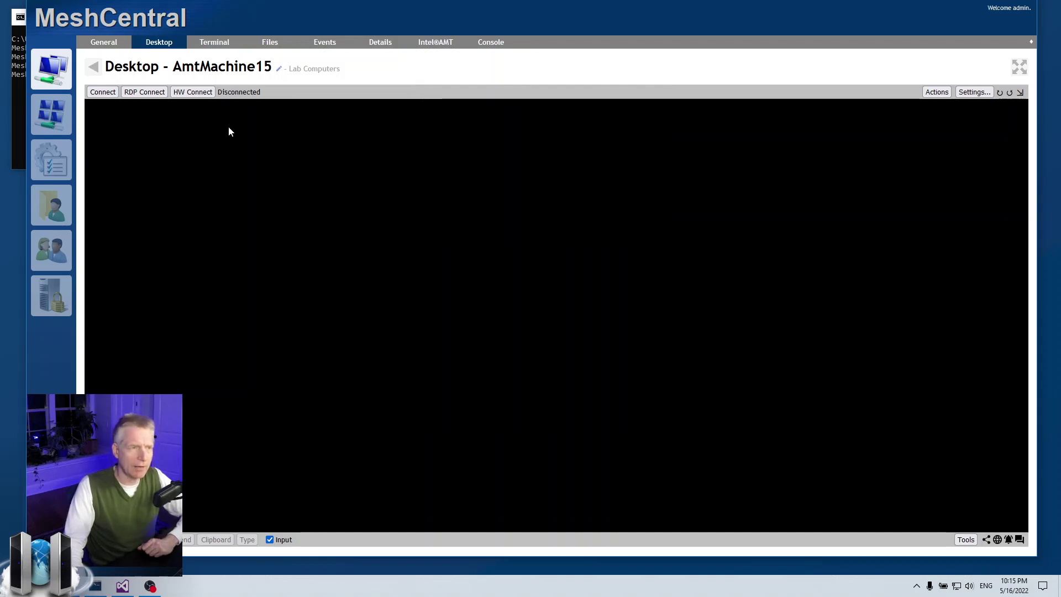
# - Connect over RDP with the server credentials and open Notepad on the remote desktop
pyautogui.click(144, 93)
pyautogui.click(562, 144)
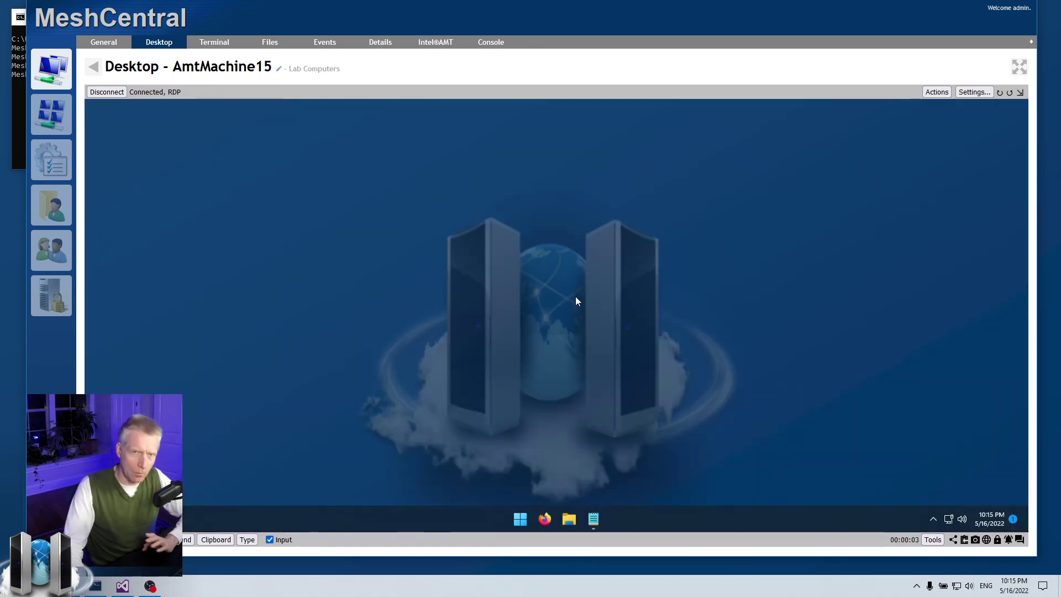
pyautogui.click(593, 519)
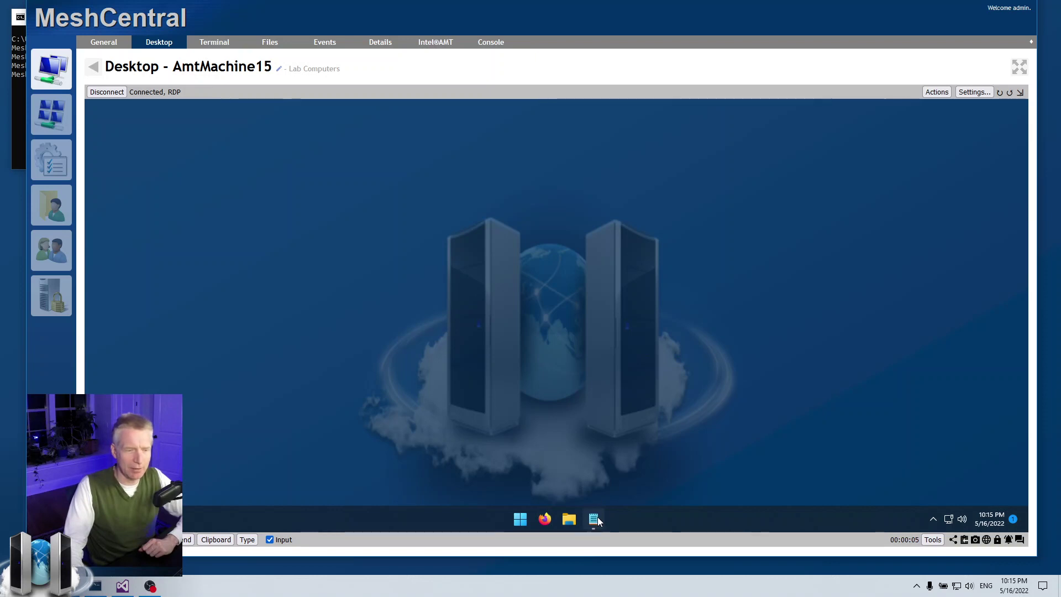
pyautogui.moveTo(619, 224); pyautogui.dragTo(527, 135)
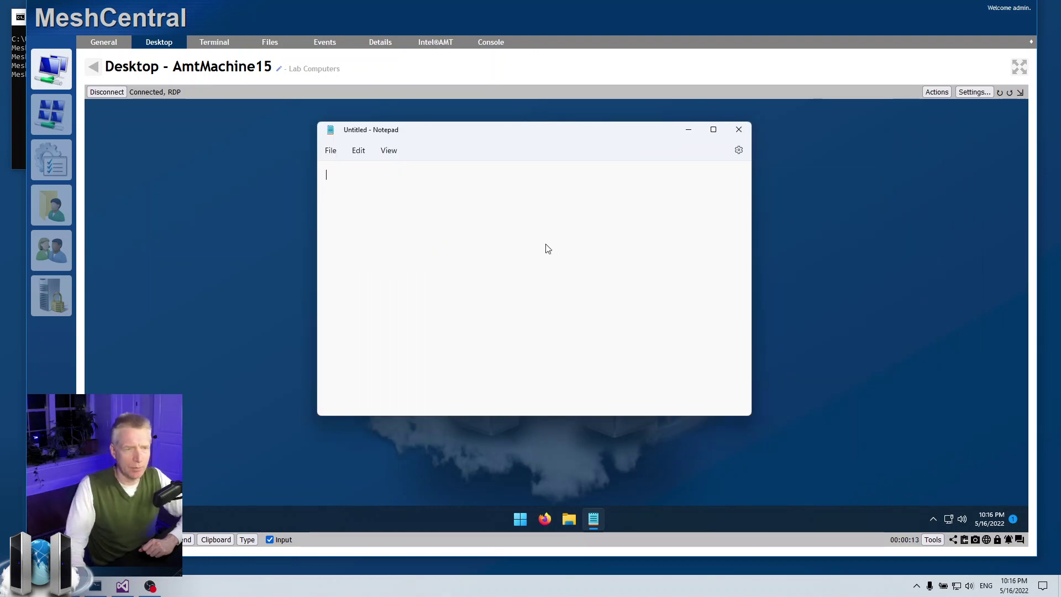
pyautogui.click(966, 93)
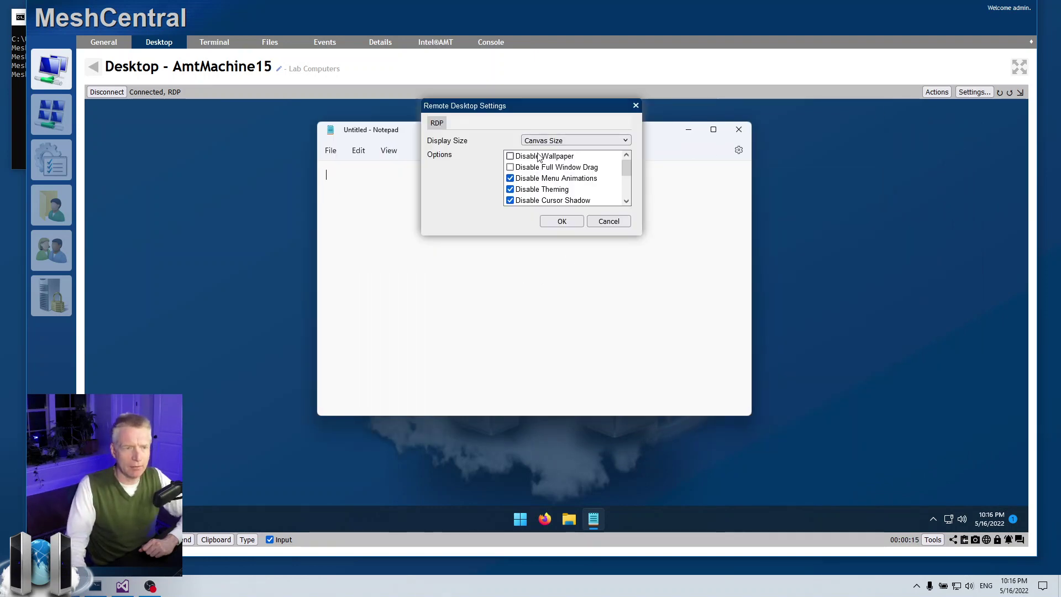
pyautogui.moveTo(627, 167)
pyautogui.mouseDown()
pyautogui.moveTo(625, 191)
pyautogui.moveTo(627, 160)
pyautogui.moveTo(611, 170)
pyautogui.mouseUp()
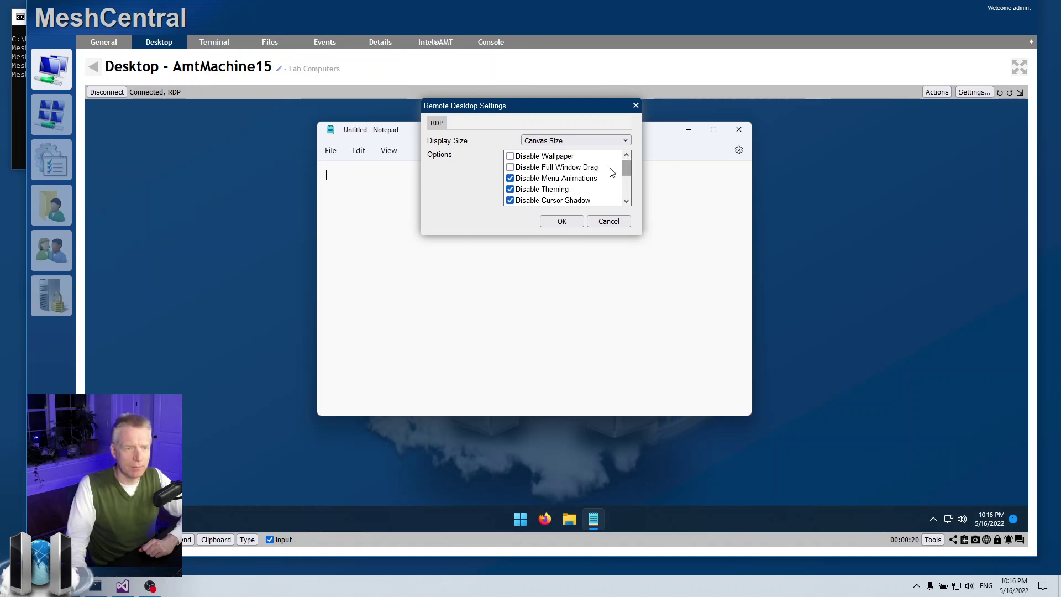
pyautogui.click(511, 167)
pyautogui.moveTo(625, 168); pyautogui.dragTo(626, 193)
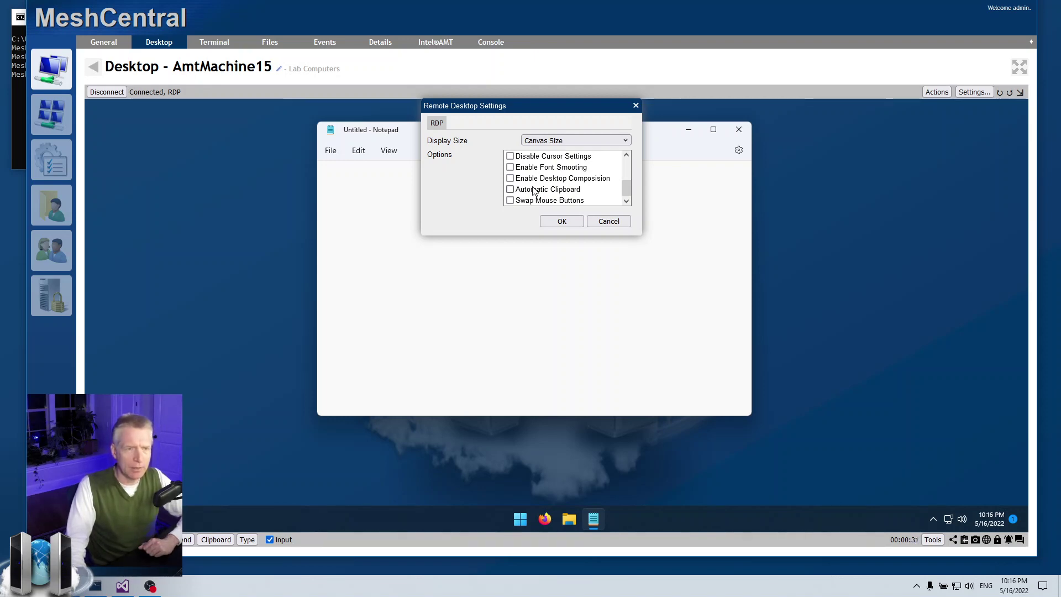
pyautogui.click(598, 224)
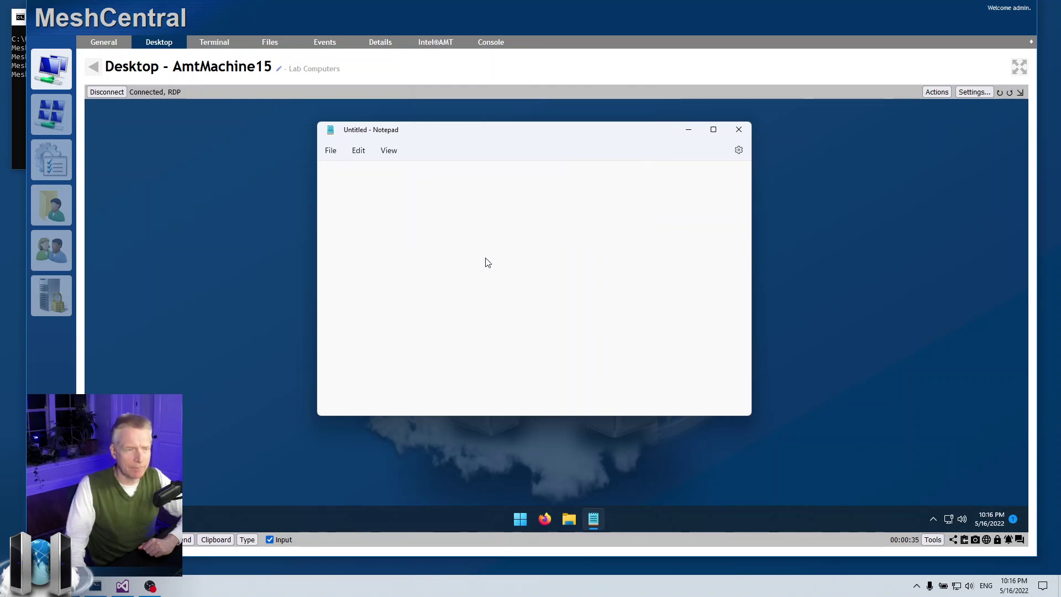
# - Open a local Notepad beside the remote one, type a first name, and copy it
pyautogui.press('super')
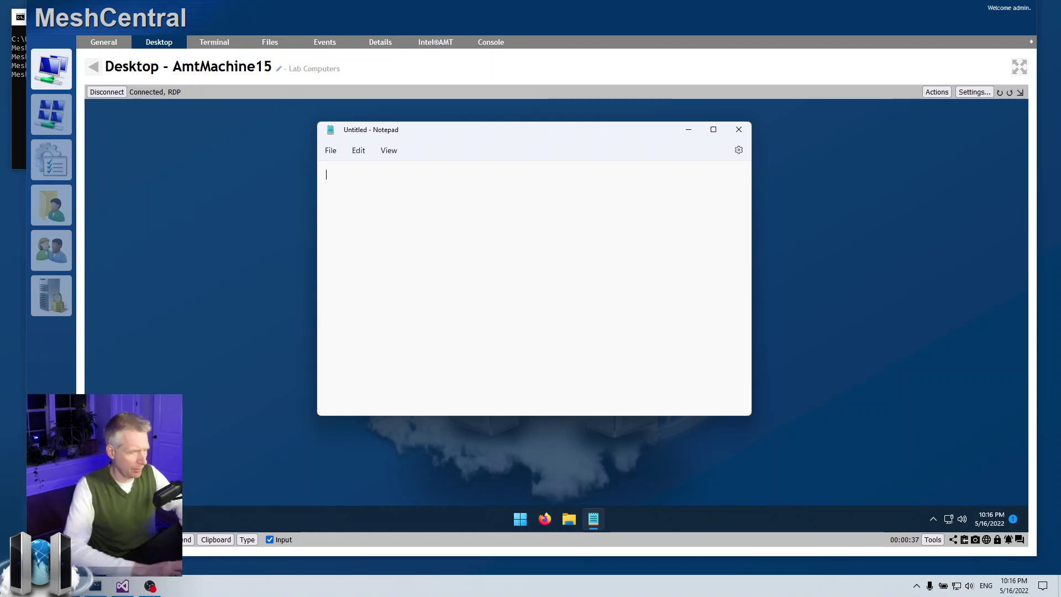
pyautogui.write('not')
pyautogui.press('Return')
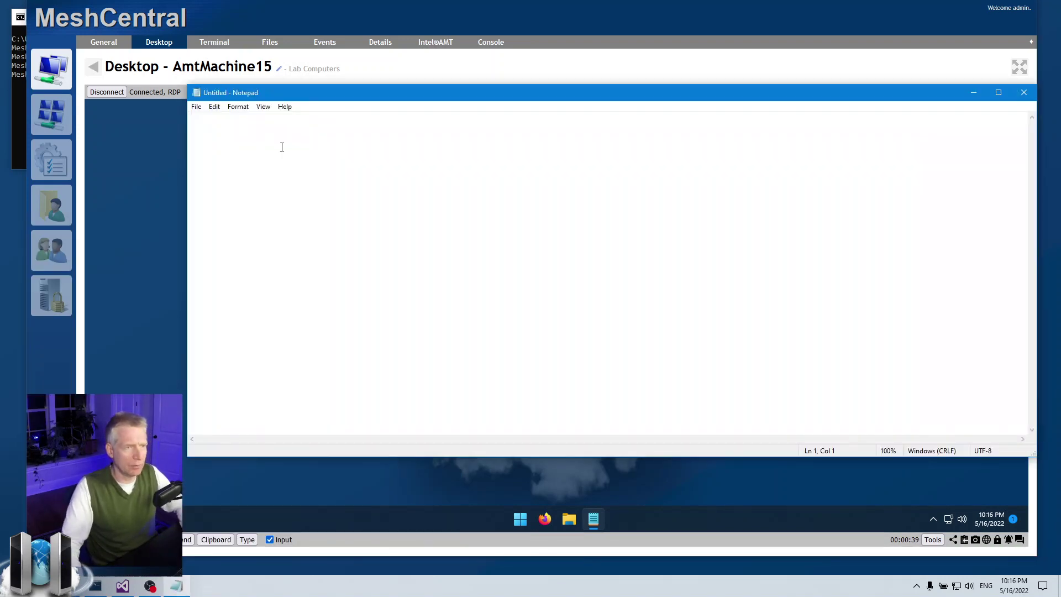
pyautogui.moveTo(185, 201); pyautogui.dragTo(544, 205)
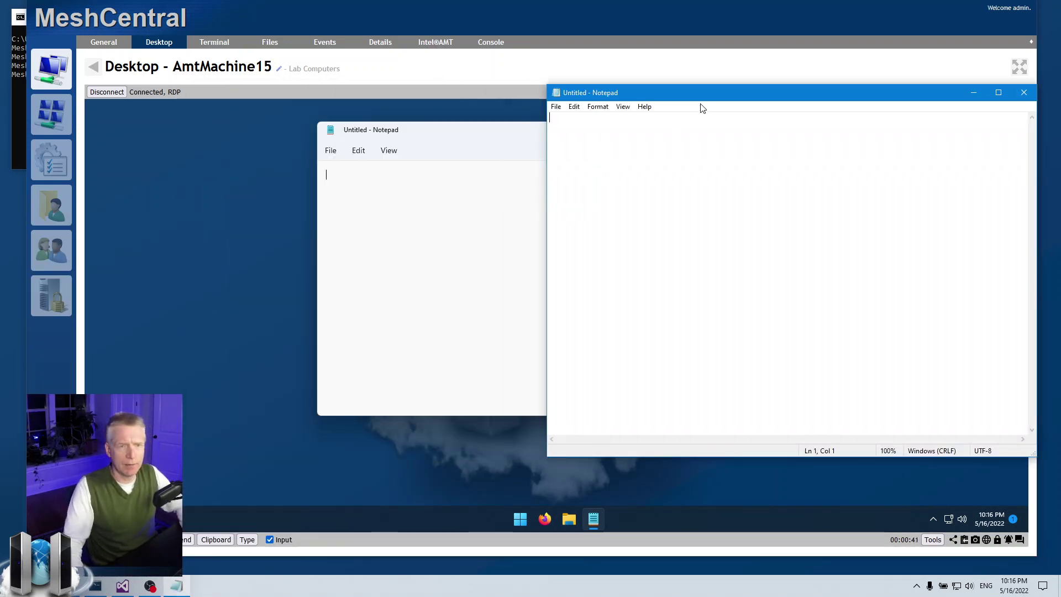
pyautogui.moveTo(703, 101); pyautogui.dragTo(774, 215)
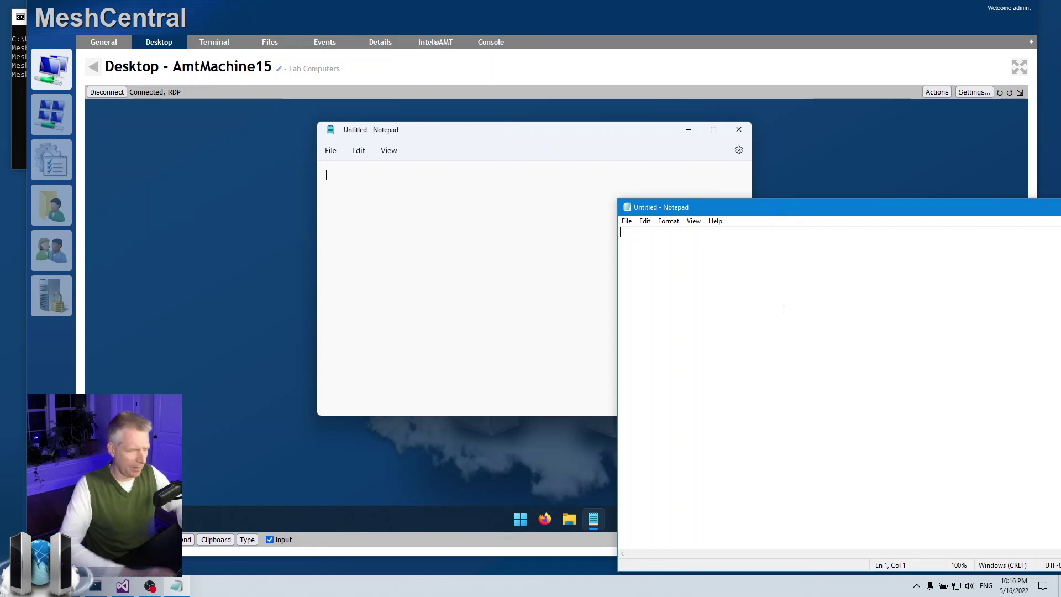
pyautogui.write('Ylian')
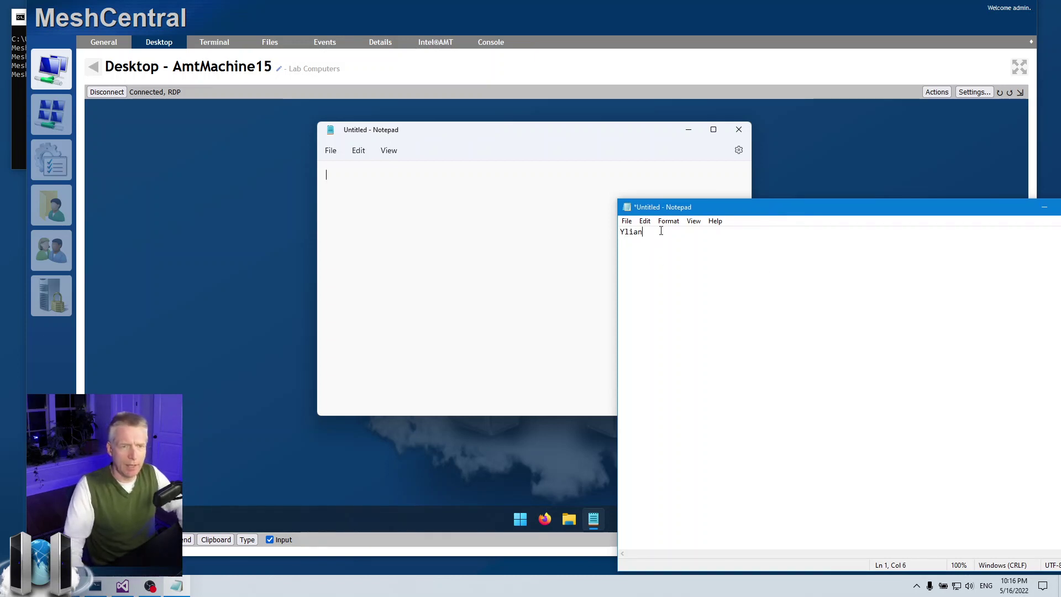
pyautogui.moveTo(661, 231); pyautogui.dragTo(606, 235)
pyautogui.click(645, 221)
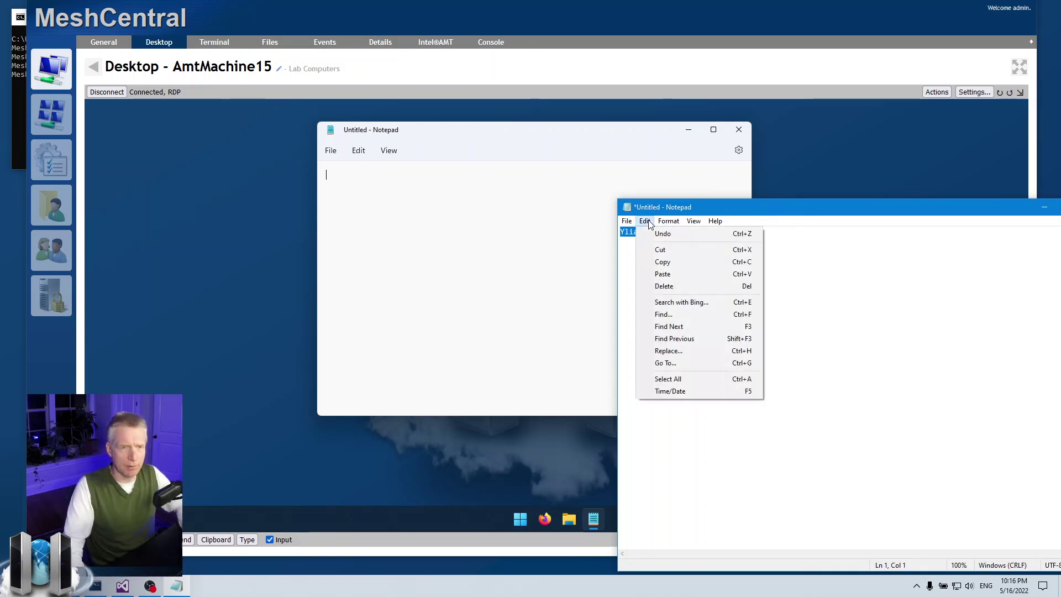
pyautogui.click(665, 261)
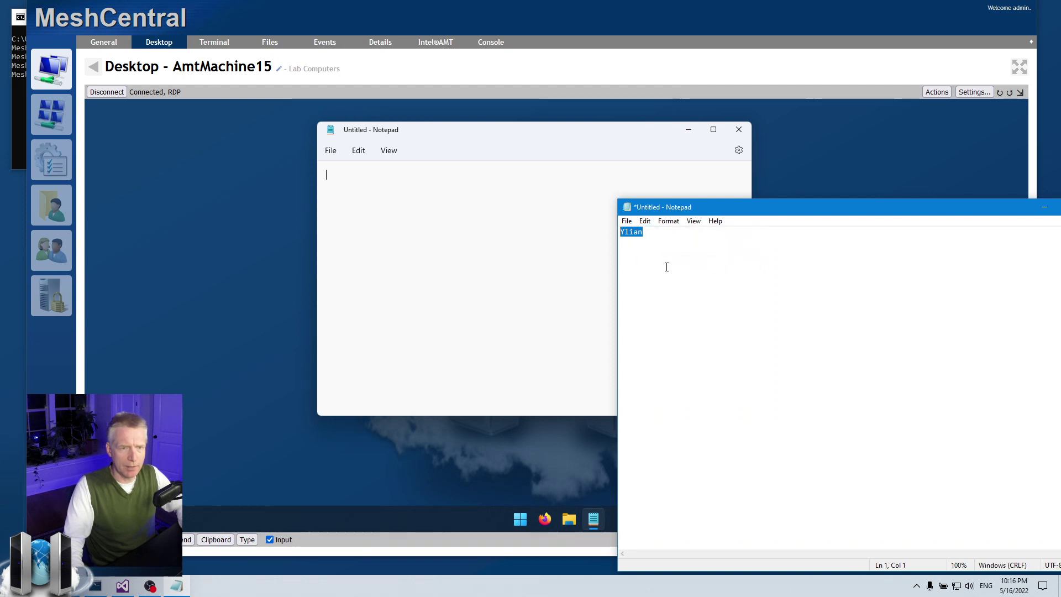
# - Try pasting the first name into the remote Notepad, then type it there and select it
pyautogui.click(552, 249)
pyautogui.click(358, 150)
pyautogui.click(366, 227)
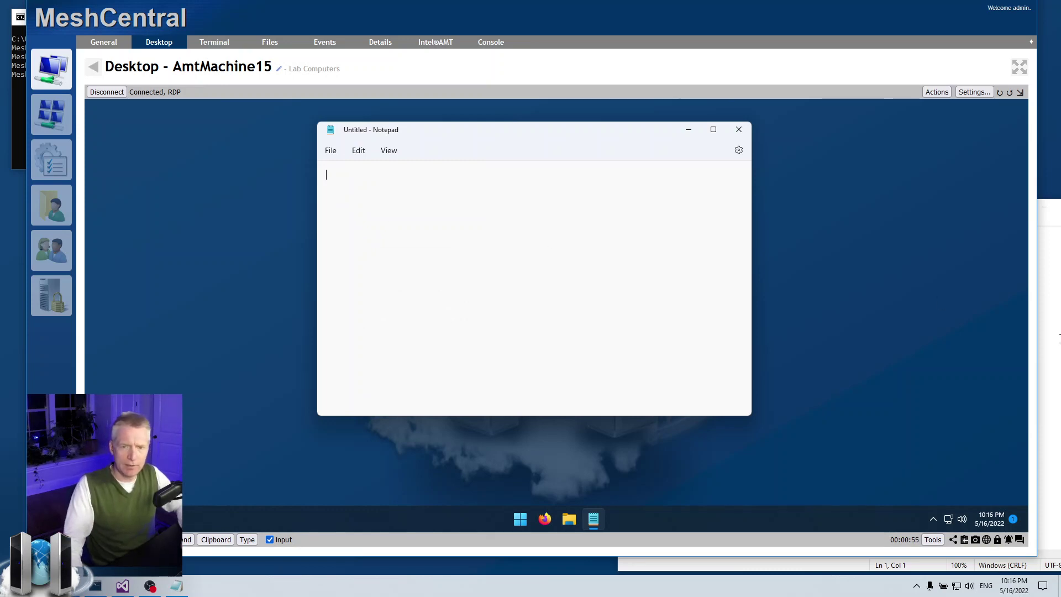
pyautogui.click(1049, 337)
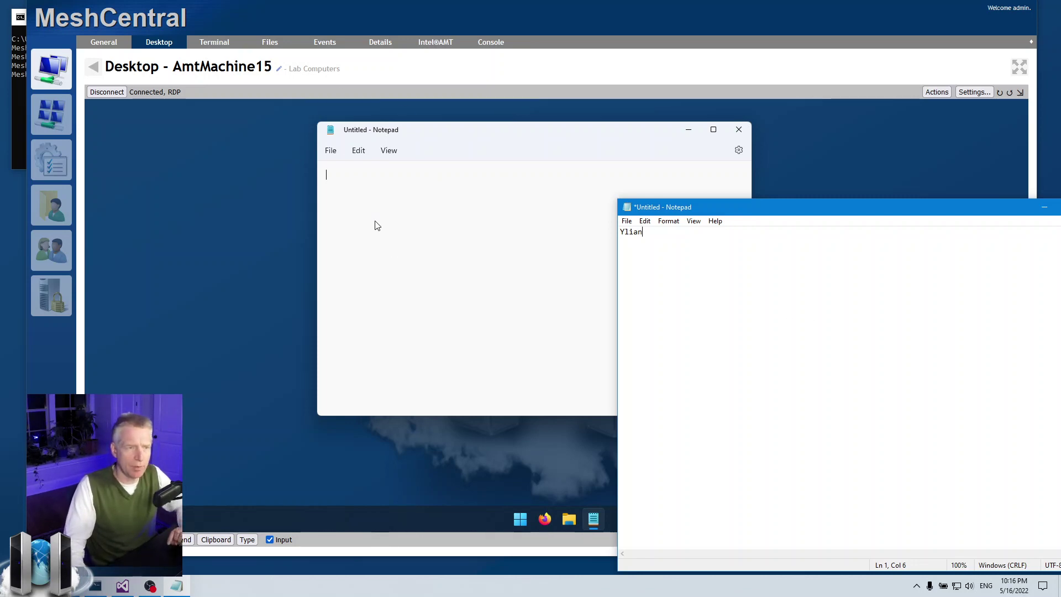
pyautogui.click(437, 265)
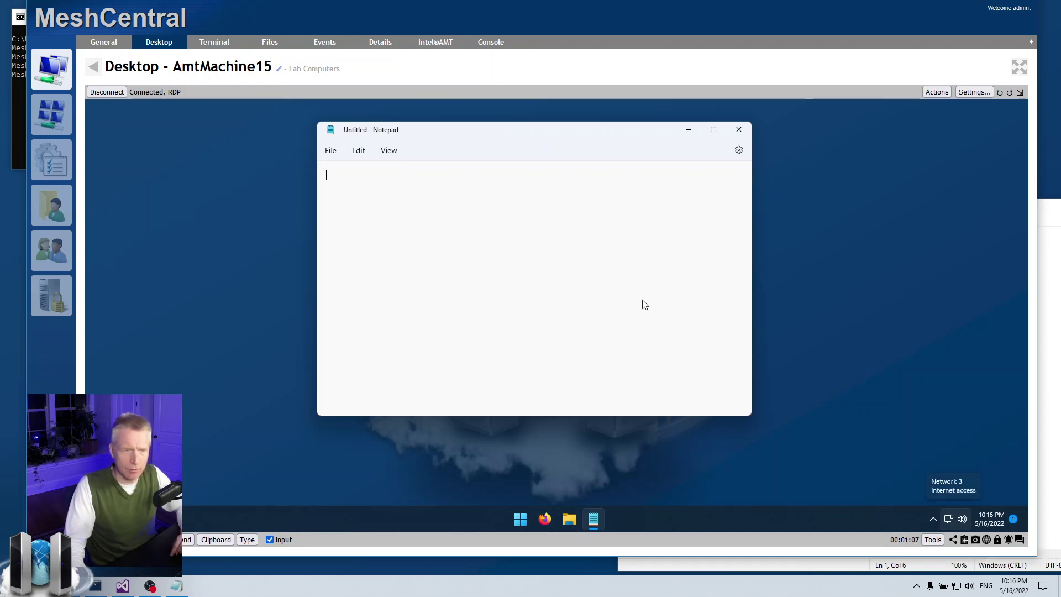
pyautogui.write('Ylian')
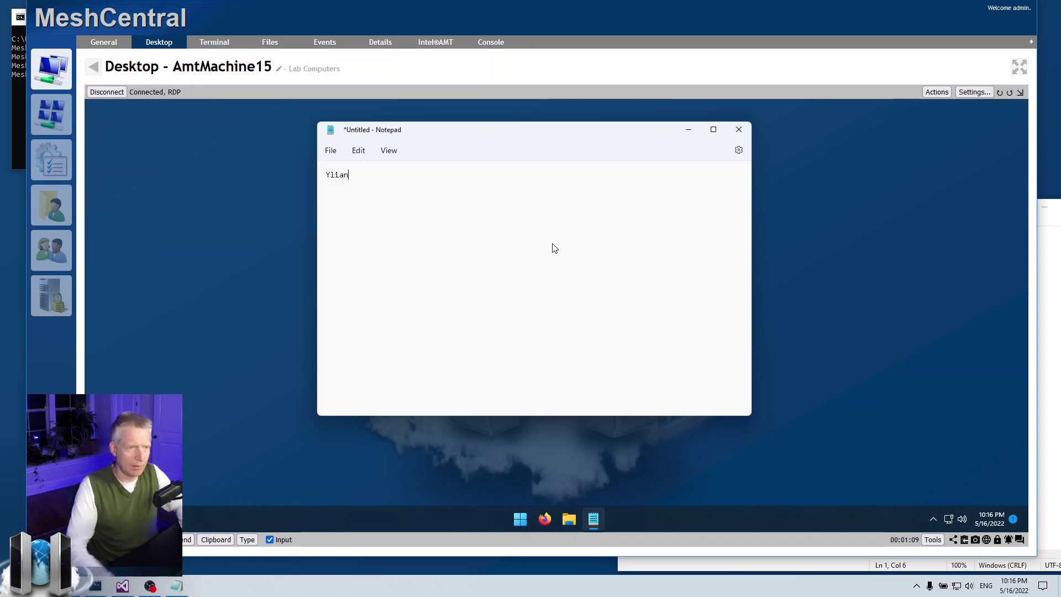
pyautogui.hotkey('ctrl', 'a')
pyautogui.click(358, 150)
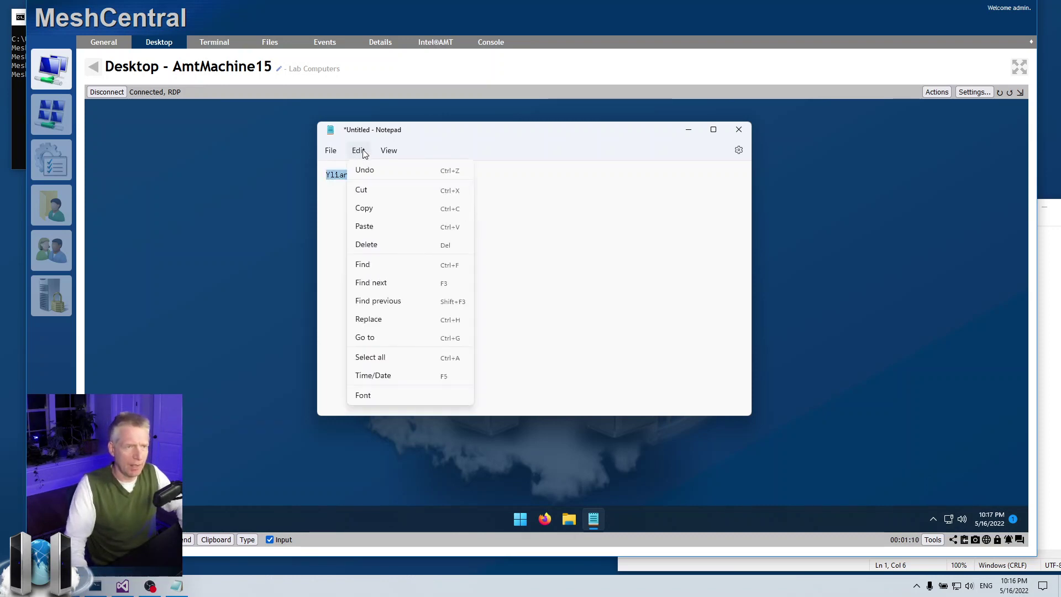
# - Add the surname after the first name in the remote Notepad and copy the full name
pyautogui.click(372, 209)
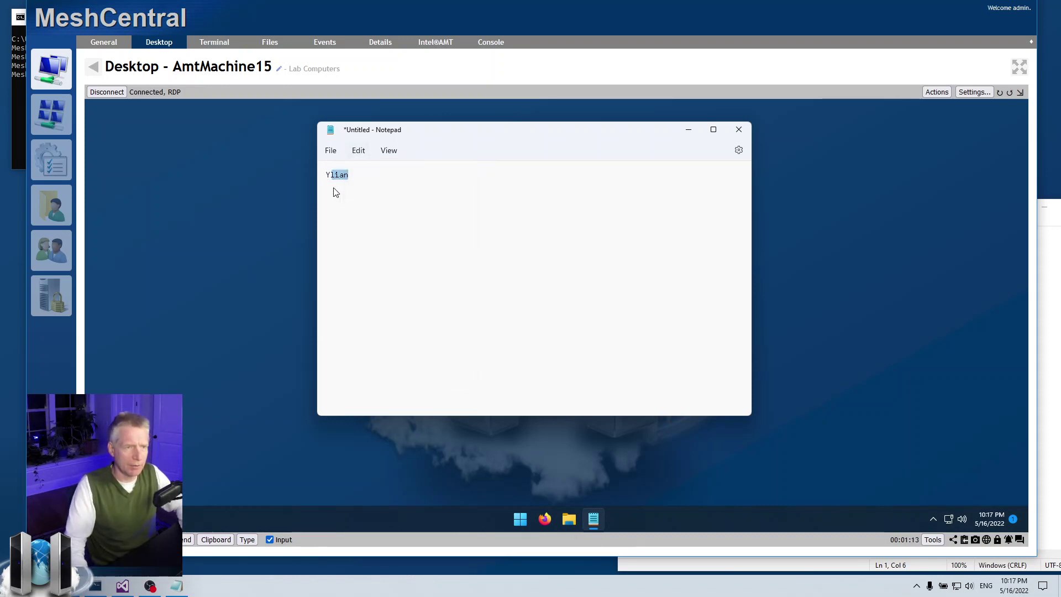
pyautogui.click(362, 177)
pyautogui.write('Saint')
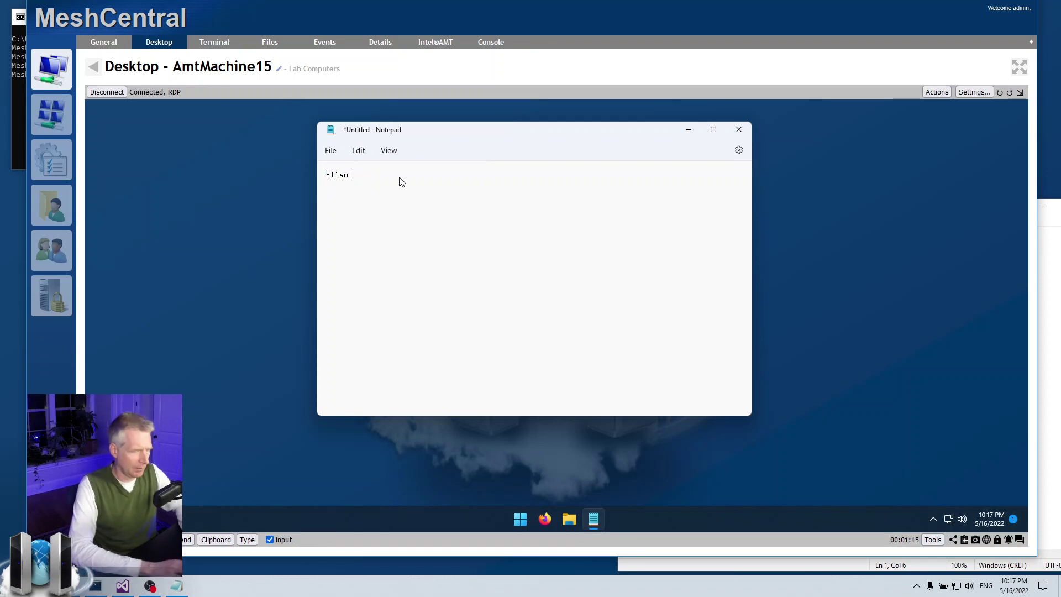
pyautogui.write('-Hilaire')
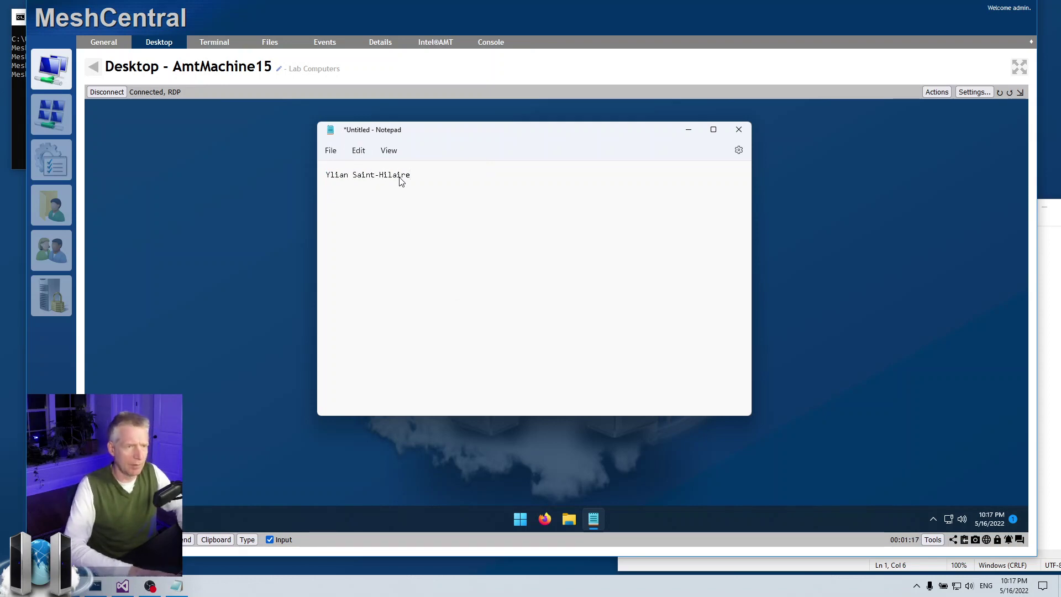
pyautogui.hotkey('ctrl', 'a')
pyautogui.click(359, 151)
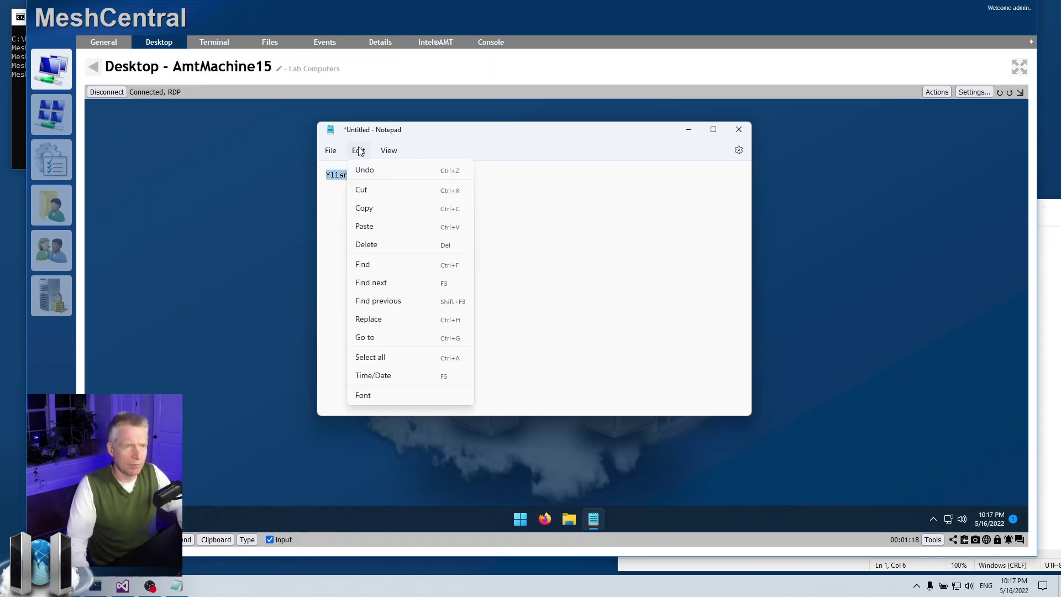
pyautogui.click(367, 210)
pyautogui.click(504, 235)
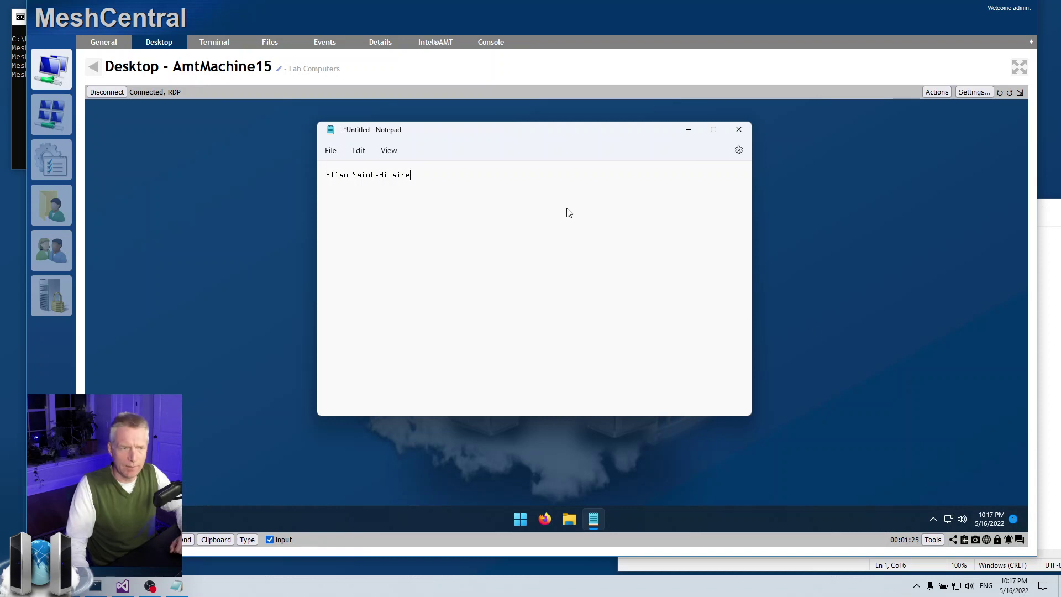
# - Paste the copied full name on a new line in the local Notepad
pyautogui.click(1059, 442)
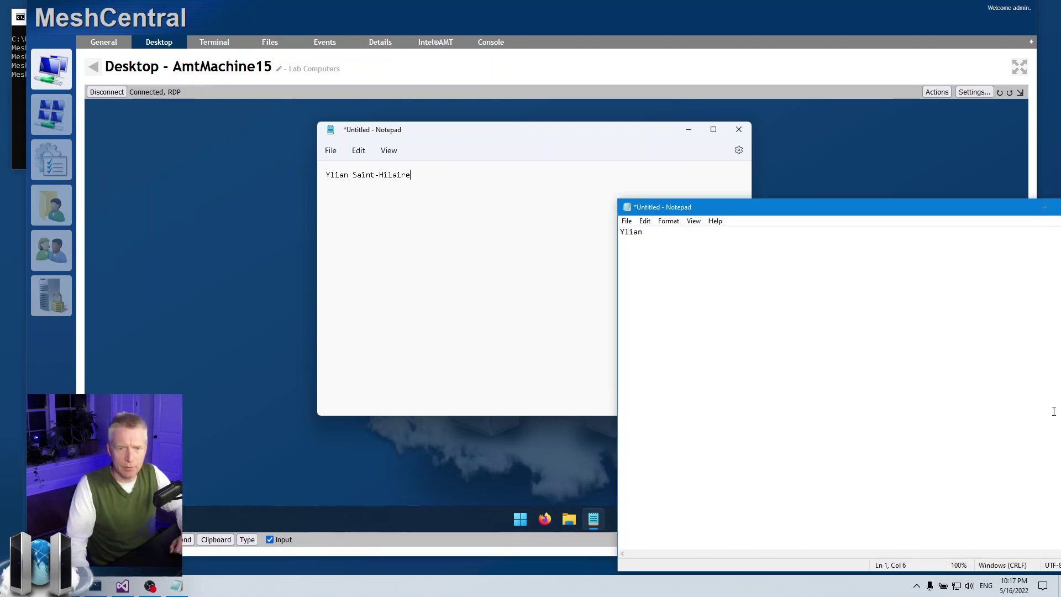
pyautogui.press('Return')
pyautogui.press('Return')
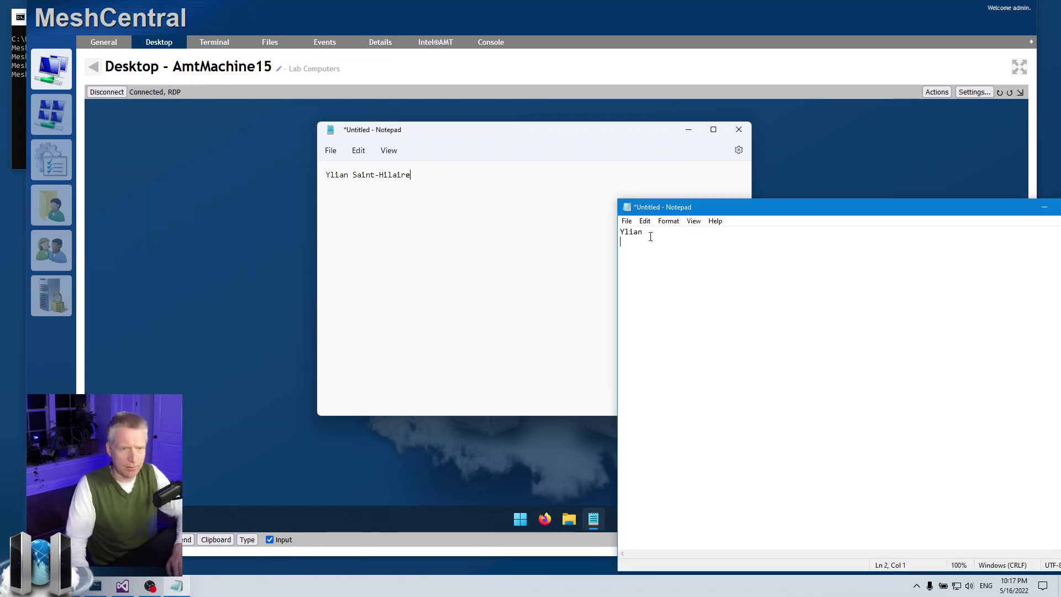
pyautogui.click(645, 221)
pyautogui.click(660, 275)
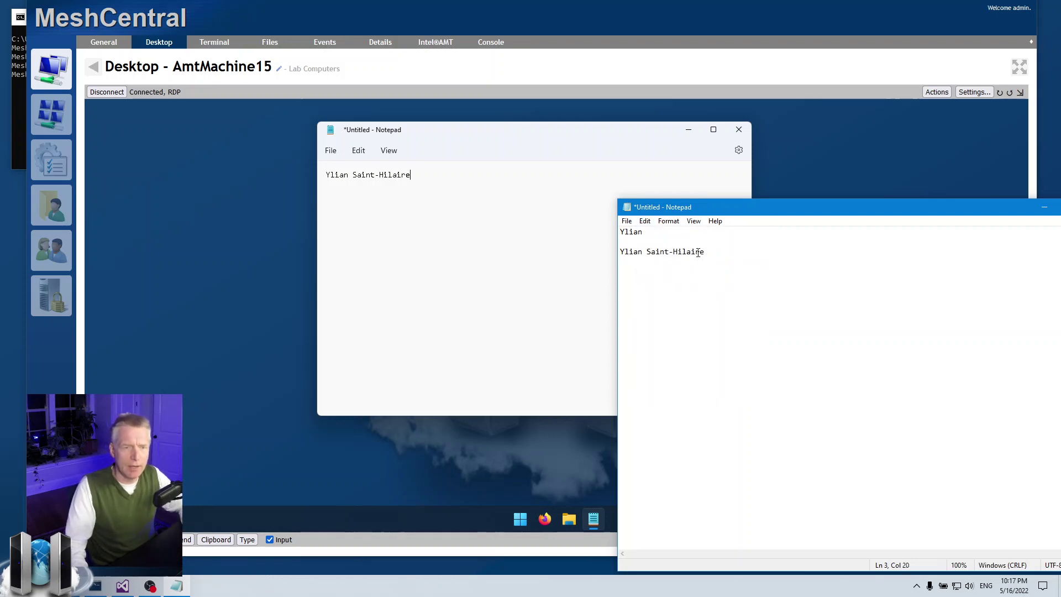
pyautogui.click(490, 296)
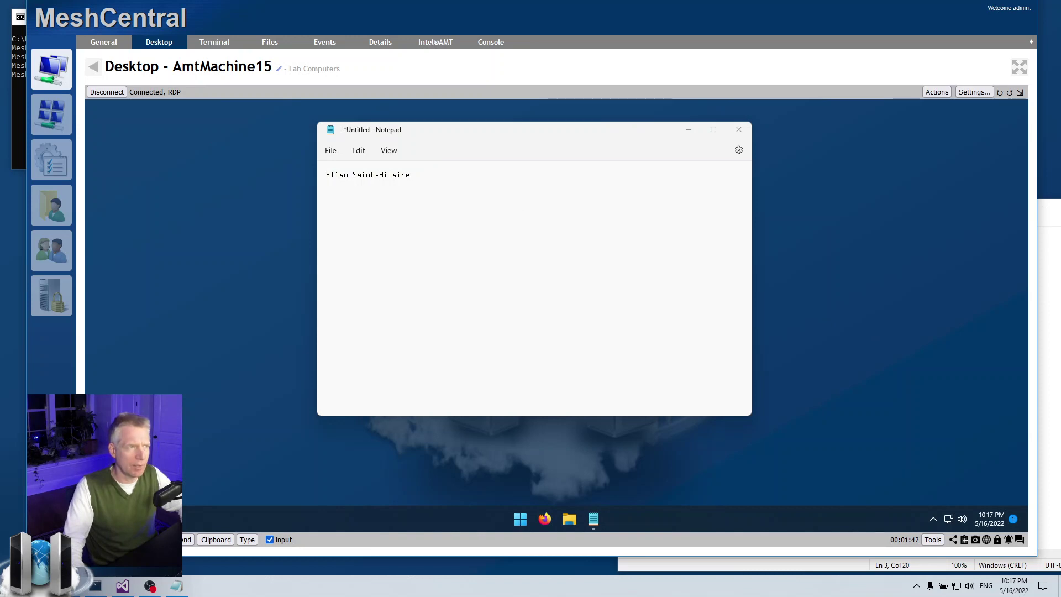
# - Shrink the Firefox window and disconnect its remote desktop session
pyautogui.moveTo(26, 1); pyautogui.dragTo(225, 30)
pyautogui.moveTo(398, 34)
pyautogui.mouseDown()
pyautogui.moveTo(407, 37)
pyautogui.moveTo(396, 43)
pyautogui.mouseUp()
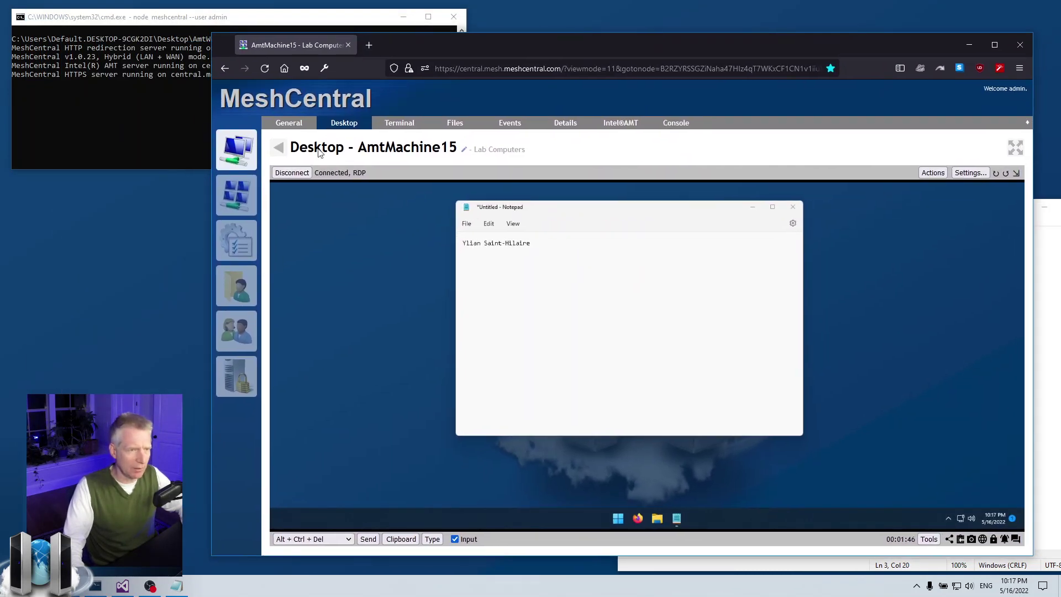
pyautogui.click(295, 173)
# - Launch Chrome and load the MeshCentral page address in it
pyautogui.press('super')
pyautogui.write('chrome')
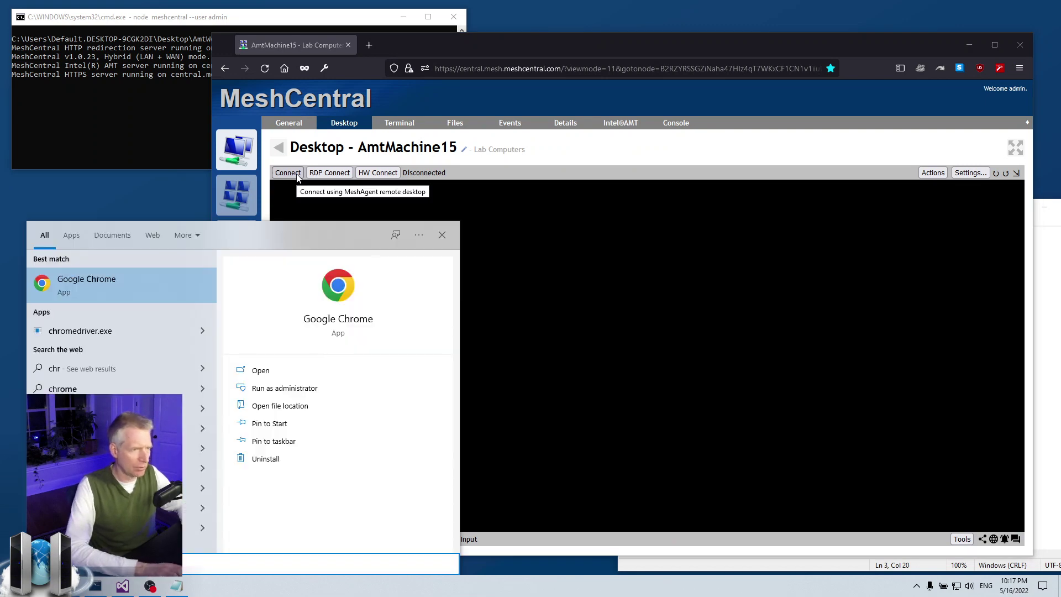
pyautogui.press('Return')
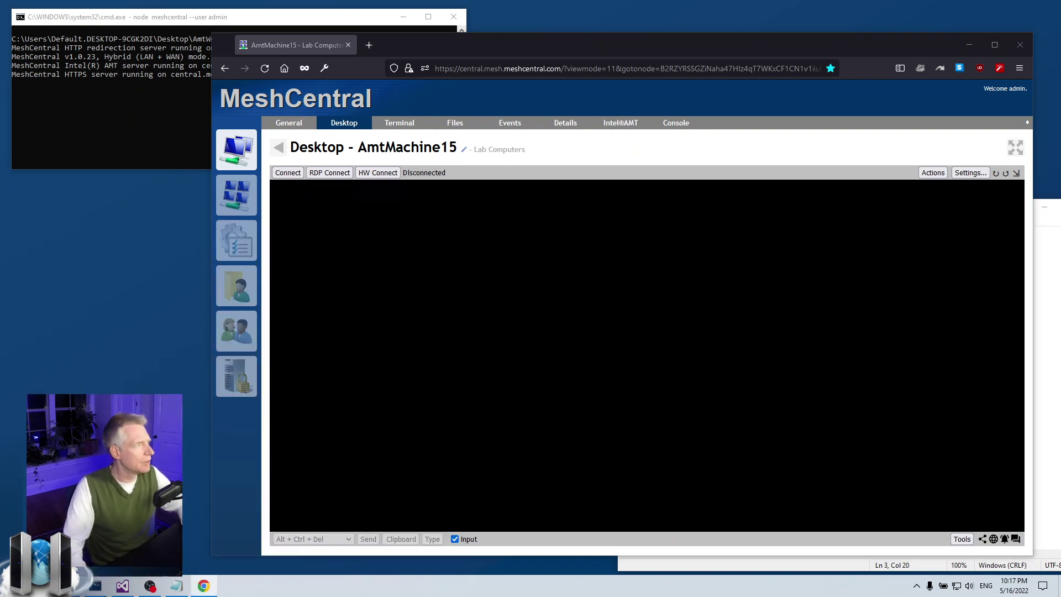
pyautogui.hotkey('ctrl', 'l')
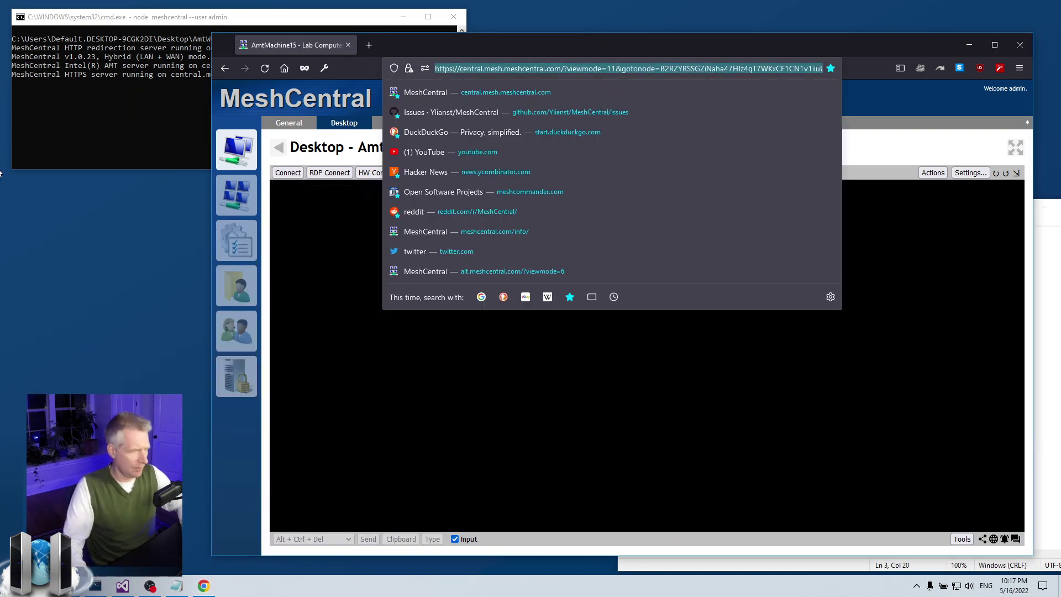
pyautogui.hotkey('ctrl', 'v')
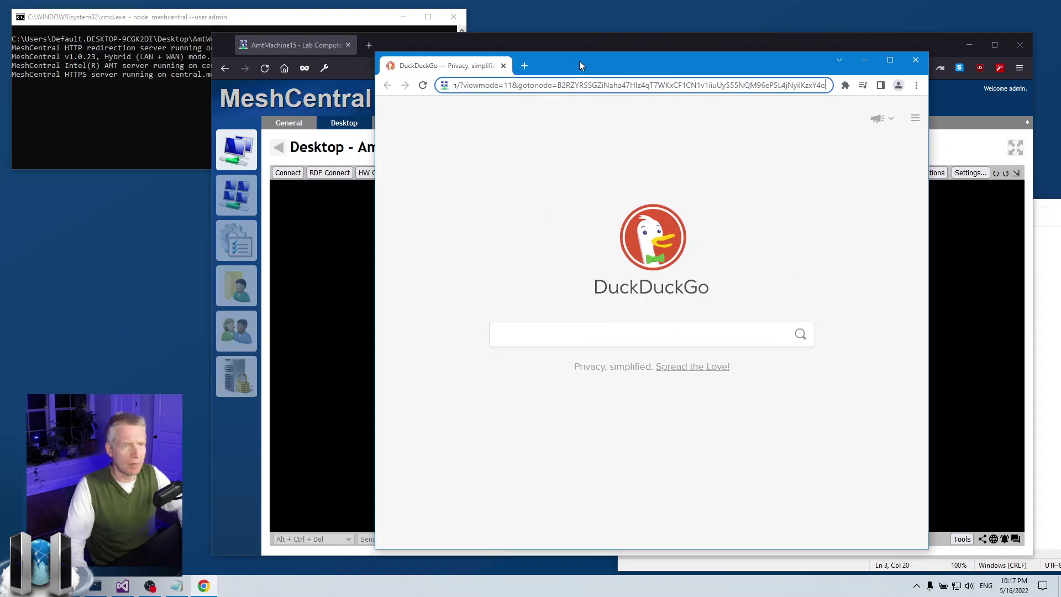
pyautogui.press('Return')
# - Connect Chrome to AmtMachine15 over RDP using the server's stored credentials
pyautogui.moveTo(590, 71); pyautogui.dragTo(553, 44)
pyautogui.click(962, 48)
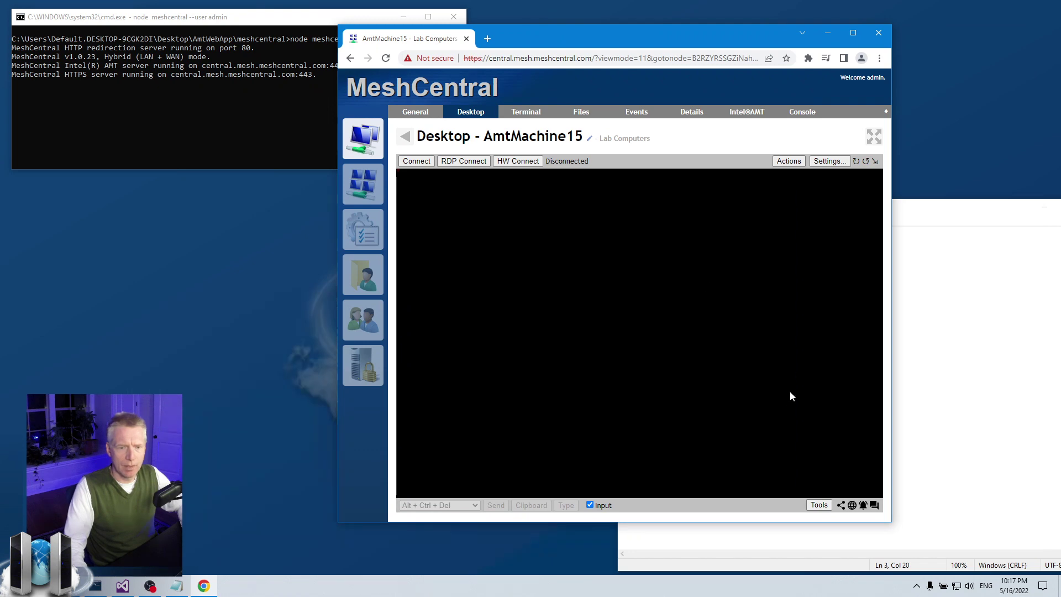
pyautogui.click(465, 164)
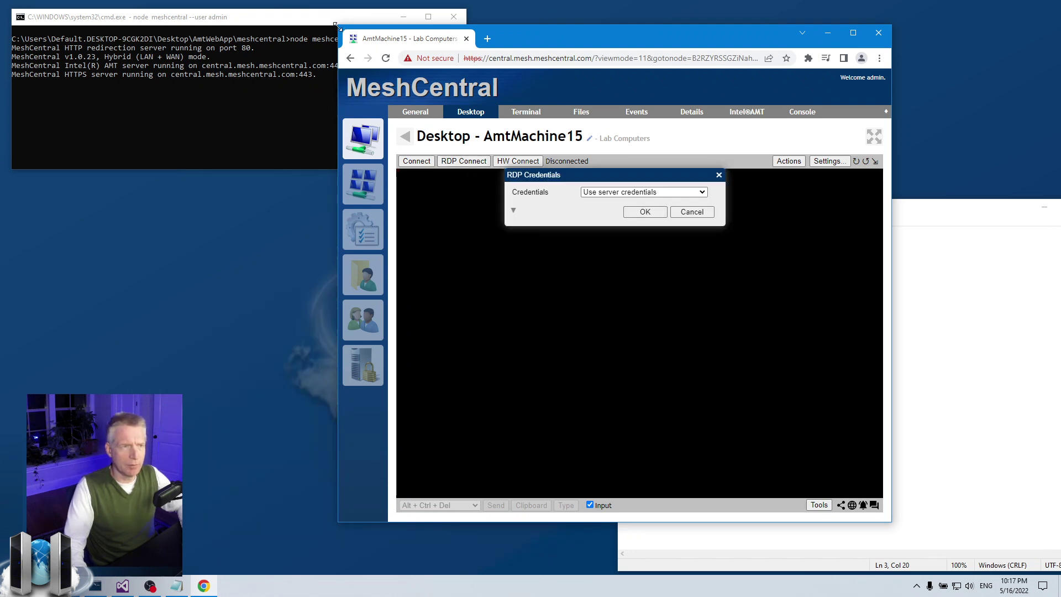
pyautogui.moveTo(336, 25); pyautogui.dragTo(137, 0)
pyautogui.click(550, 184)
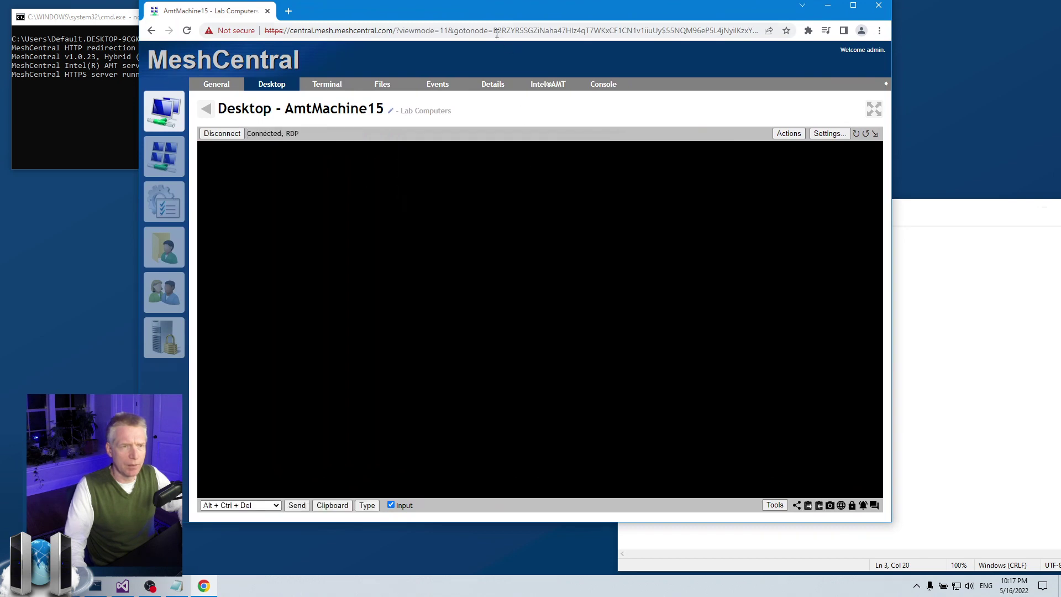
# - Restore the remote Notepad and copy all text from the local Notepad
pyautogui.moveTo(500, 21); pyautogui.dragTo(509, 38)
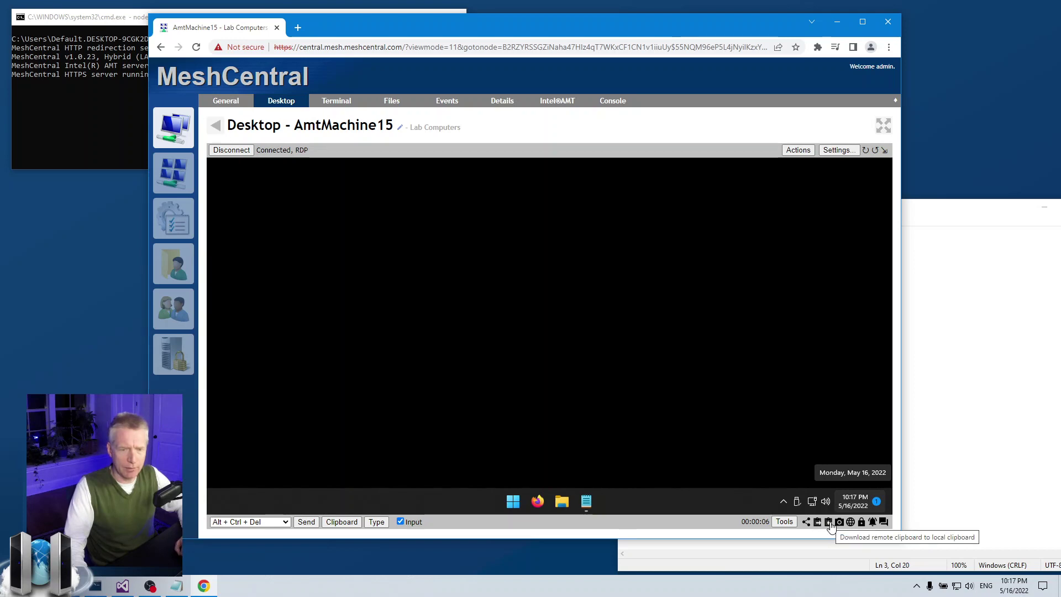
pyautogui.click(586, 507)
pyautogui.click(968, 359)
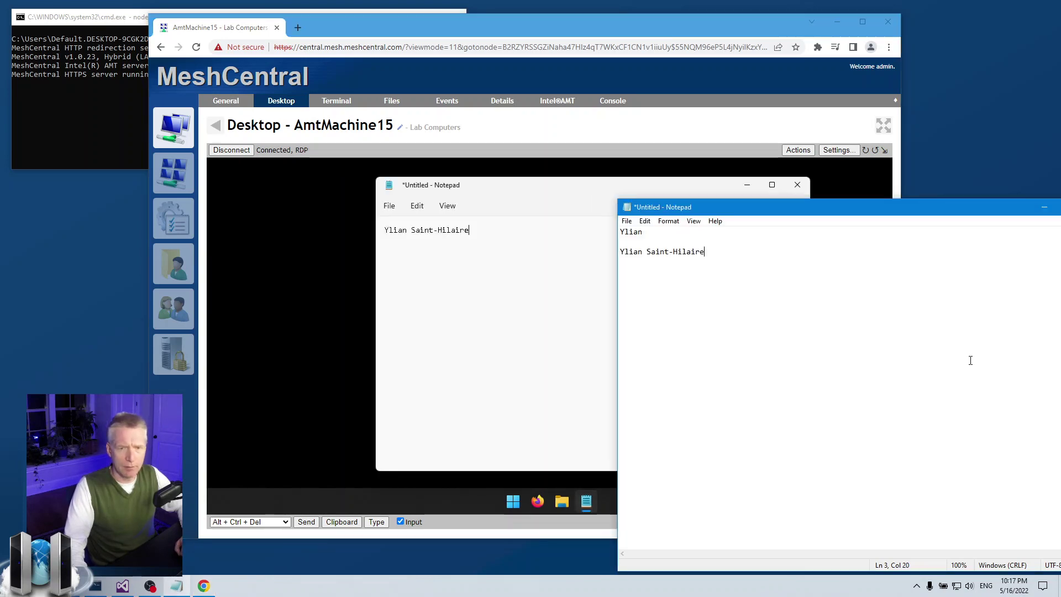
pyautogui.hotkey('ctrl', 'a')
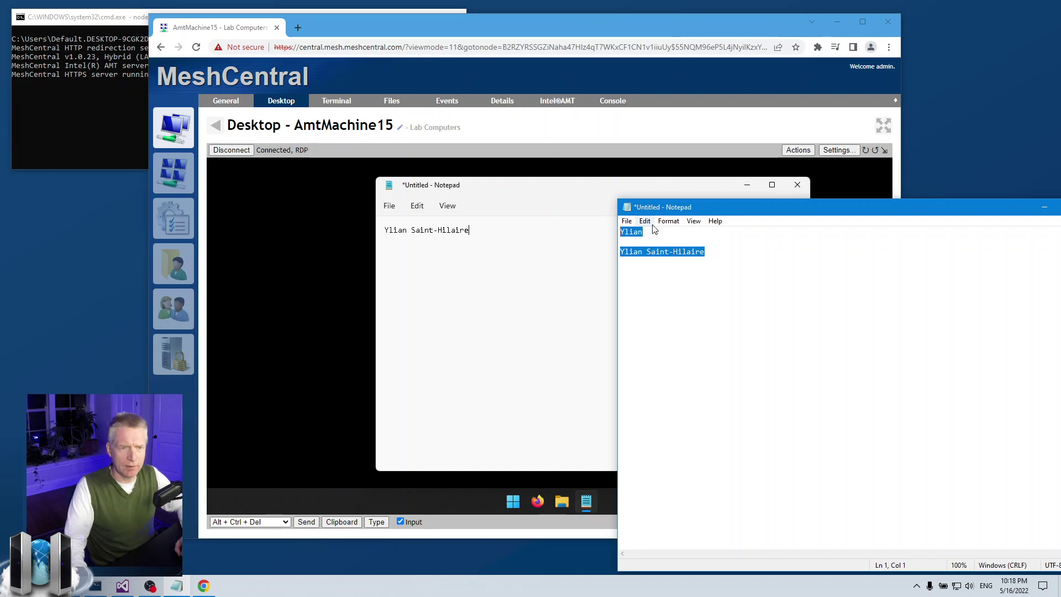
pyautogui.click(644, 220)
pyautogui.click(663, 262)
# - Upload the local clipboard, paste it into the remote Notepad, then delete it all
pyautogui.click(578, 301)
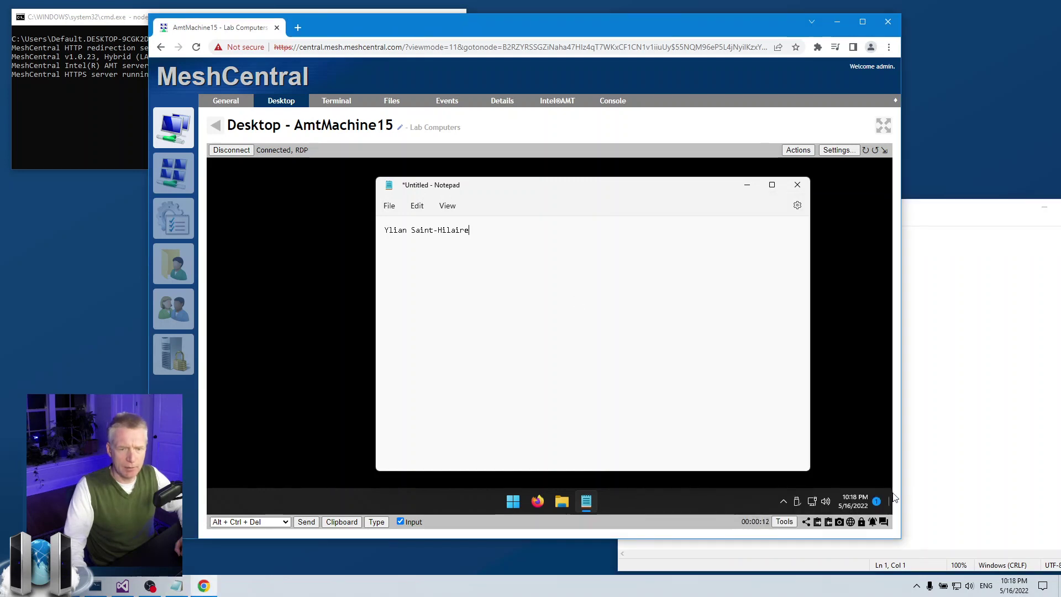
pyautogui.click(817, 523)
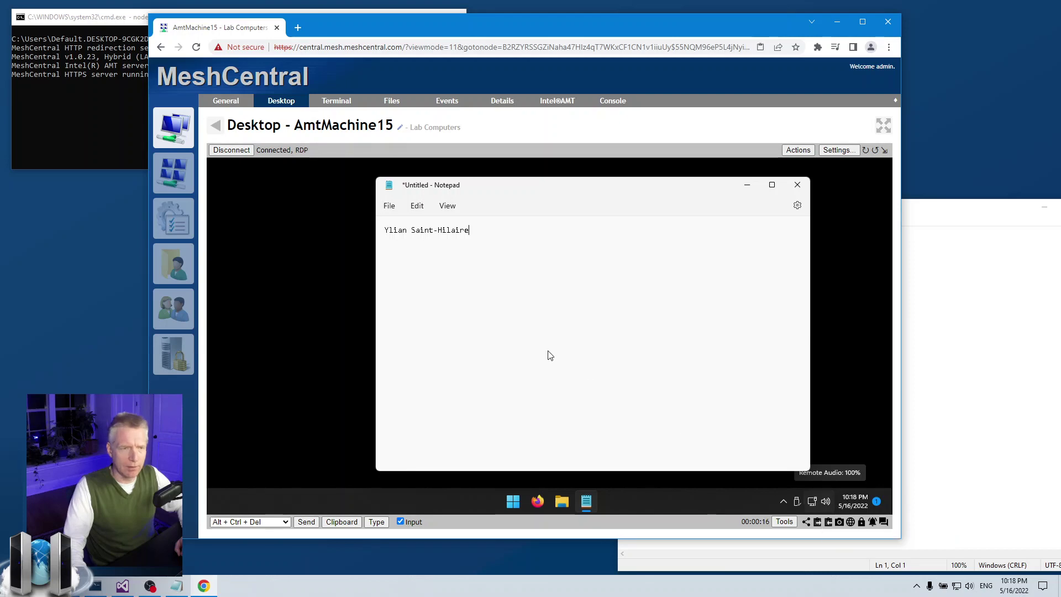
pyautogui.press('Return')
pyautogui.click(418, 206)
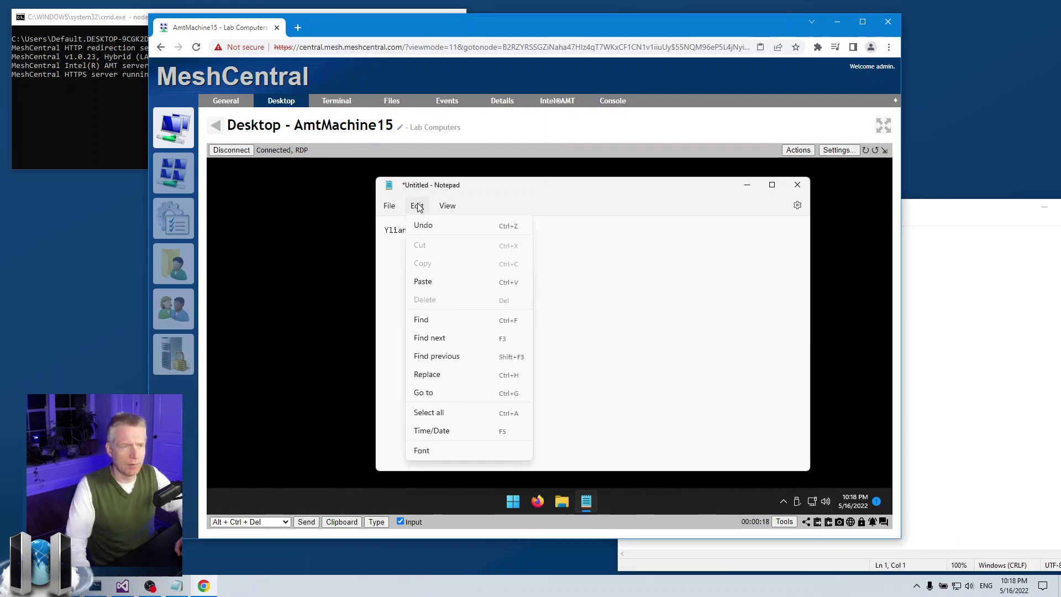
pyautogui.click(432, 279)
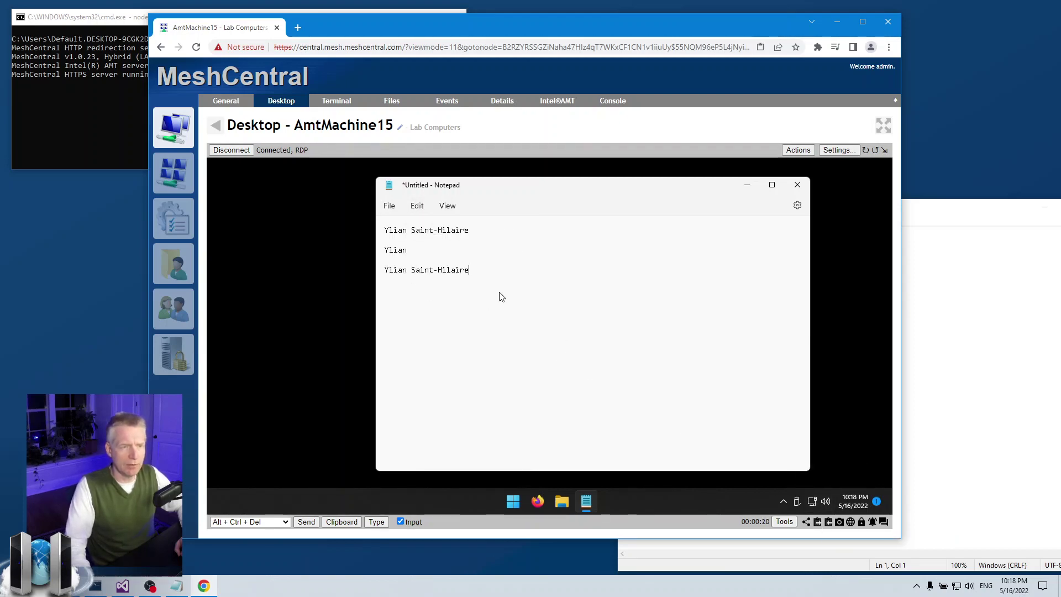
pyautogui.hotkey('ctrl', 'a')
pyautogui.press('Delete')
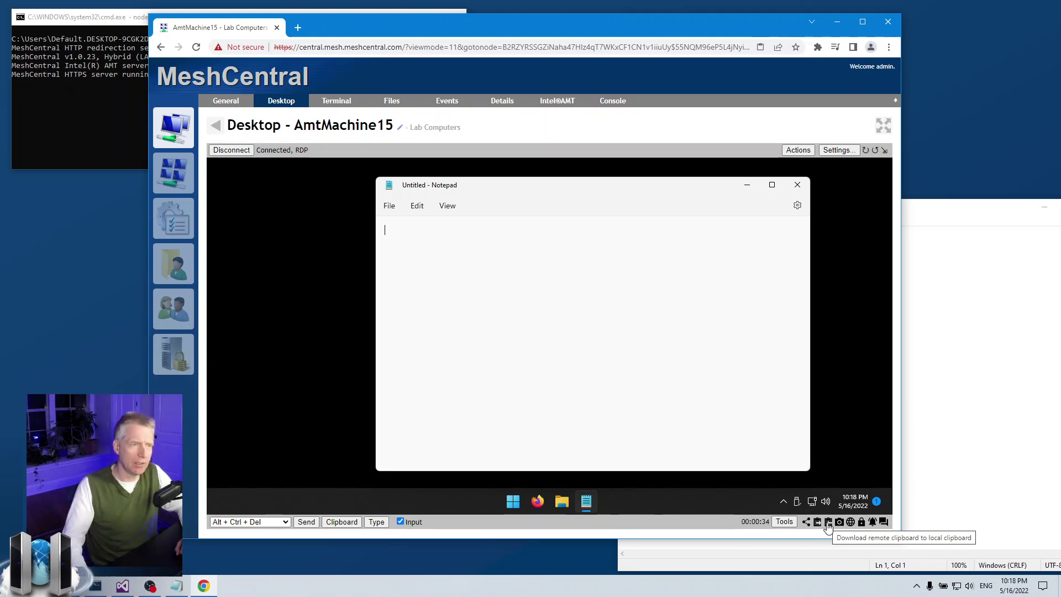
# - Disconnect, look through the RDP tab options in Settings, and reconnect with server credentials
pyautogui.click(230, 149)
pyautogui.click(837, 150)
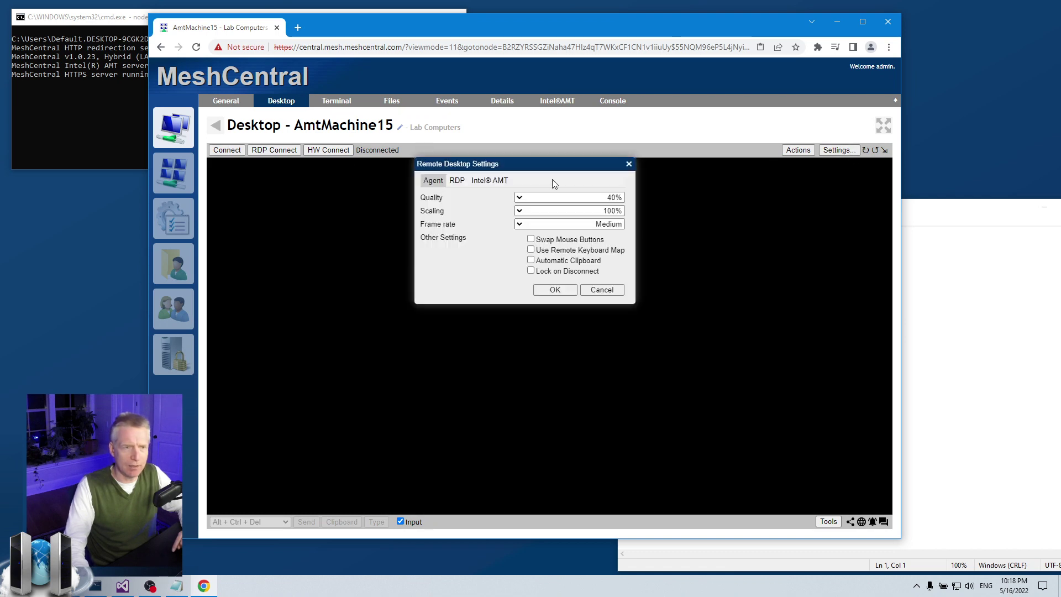
pyautogui.click(457, 181)
pyautogui.scroll(-2, 558, 238)
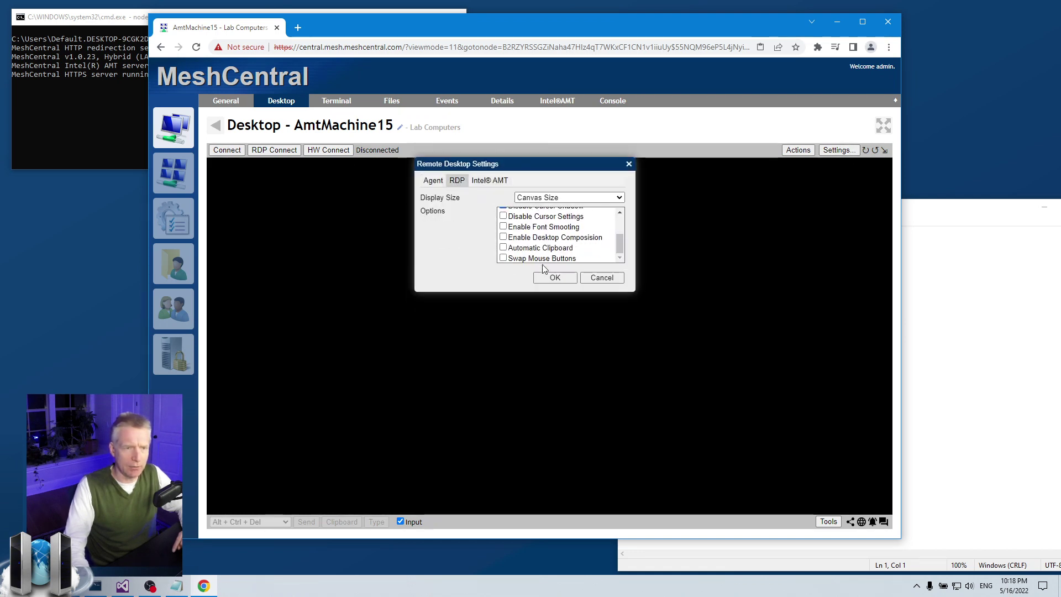
pyautogui.click(552, 279)
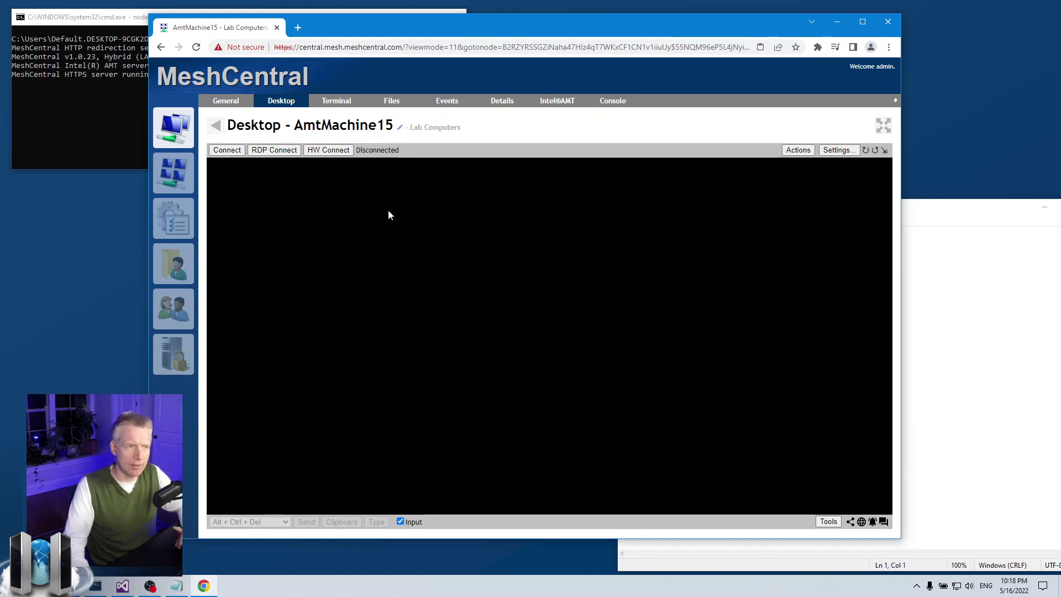
pyautogui.click(275, 151)
pyautogui.click(552, 200)
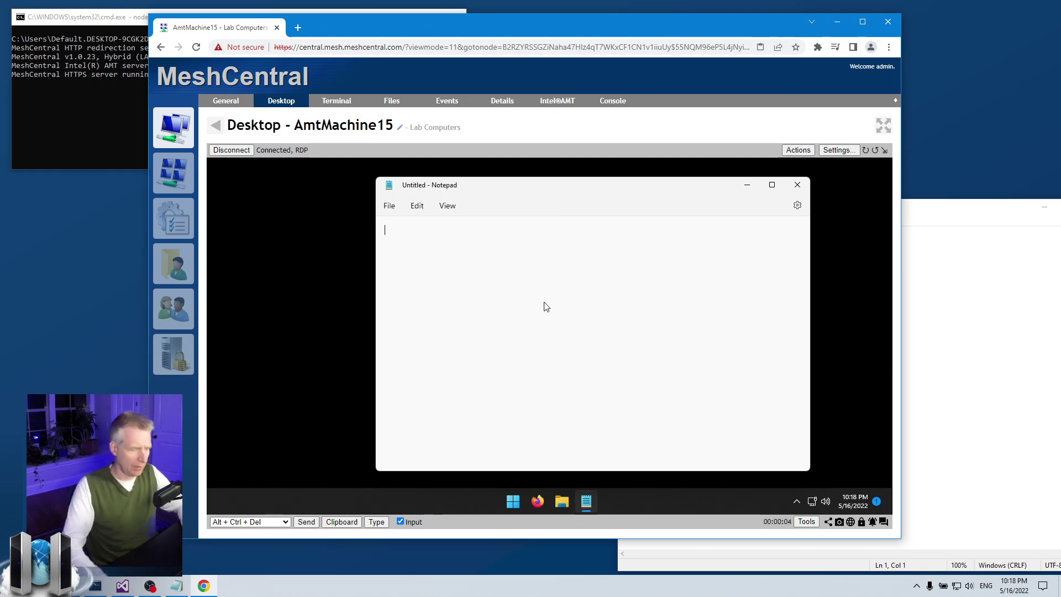
# - Type ABCDEF in the remote Notepad and copy it
pyautogui.write('ABCDE')
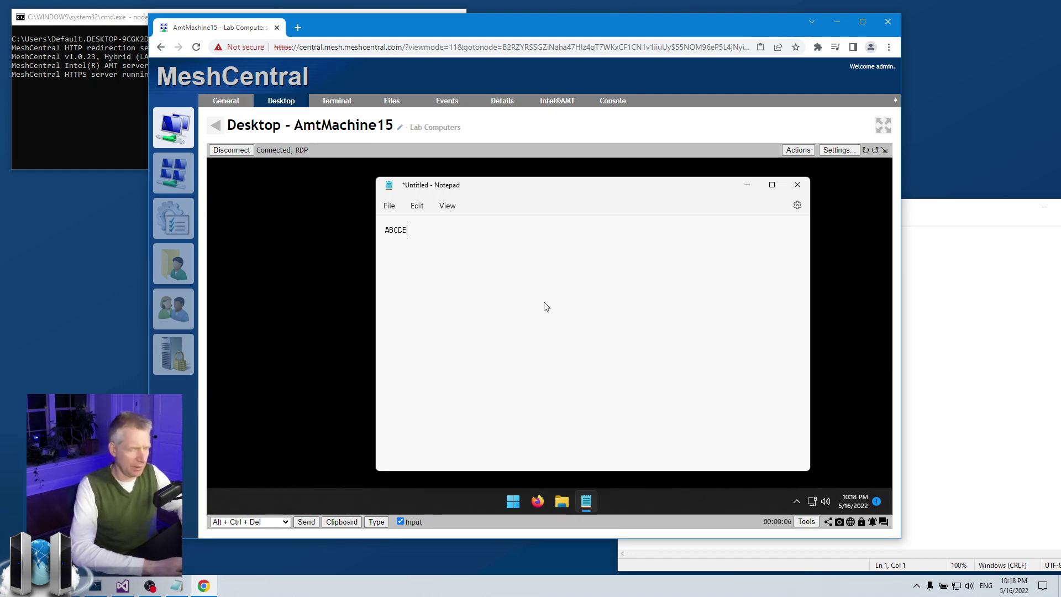
pyautogui.write('F')
pyautogui.hotkey('ctrl', 'a')
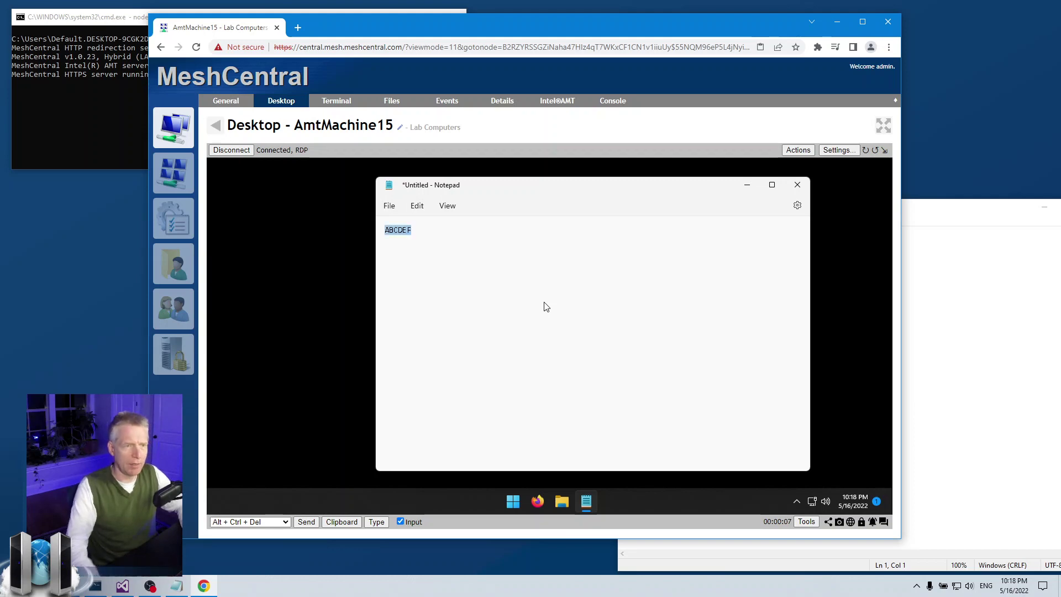
pyautogui.click(417, 206)
pyautogui.click(418, 267)
pyautogui.click(440, 282)
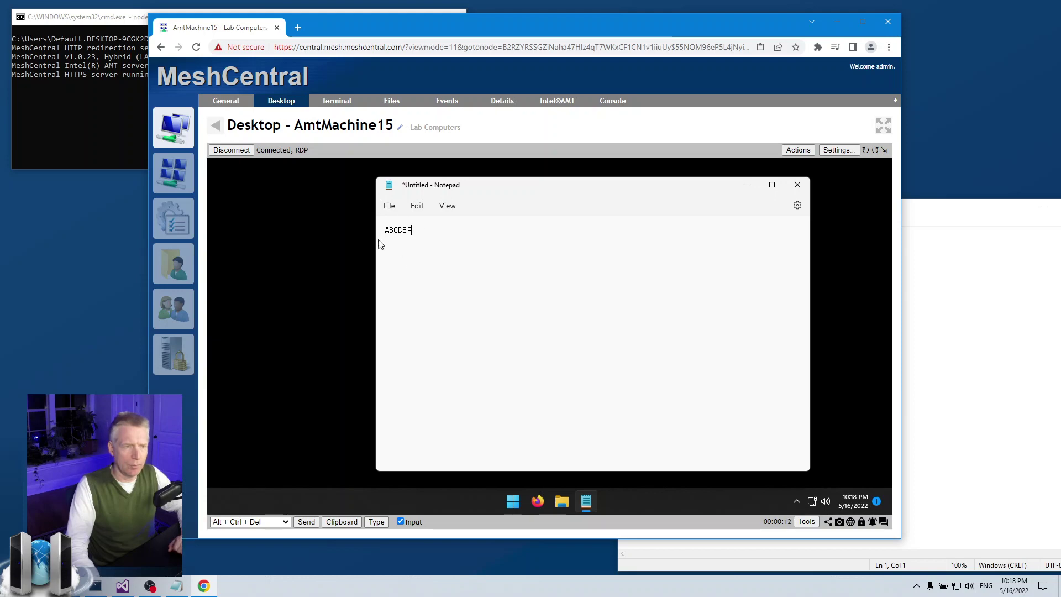
pyautogui.doubleClick(398, 231)
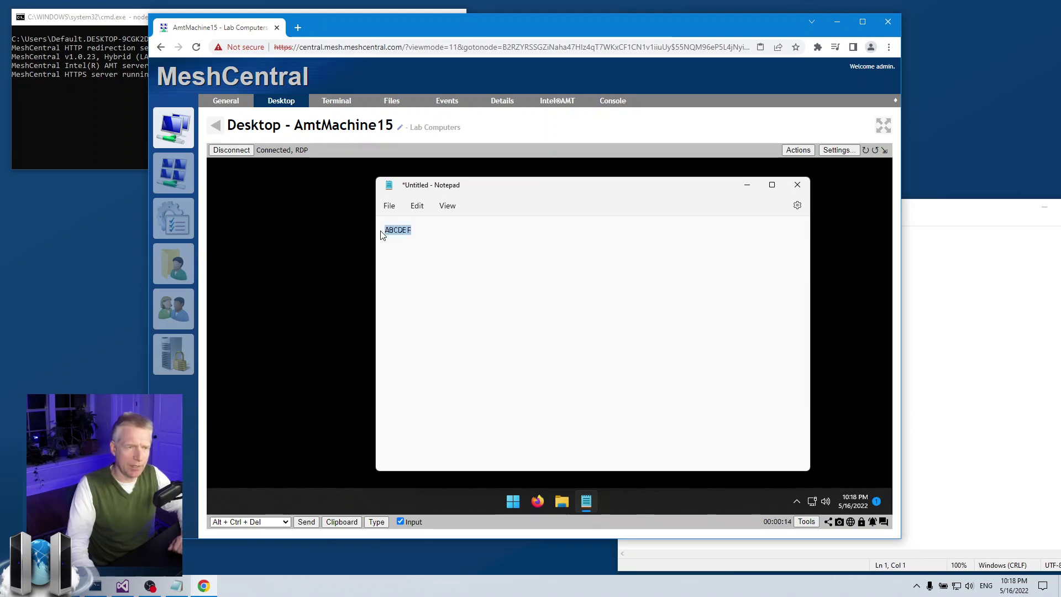
pyautogui.click(436, 260)
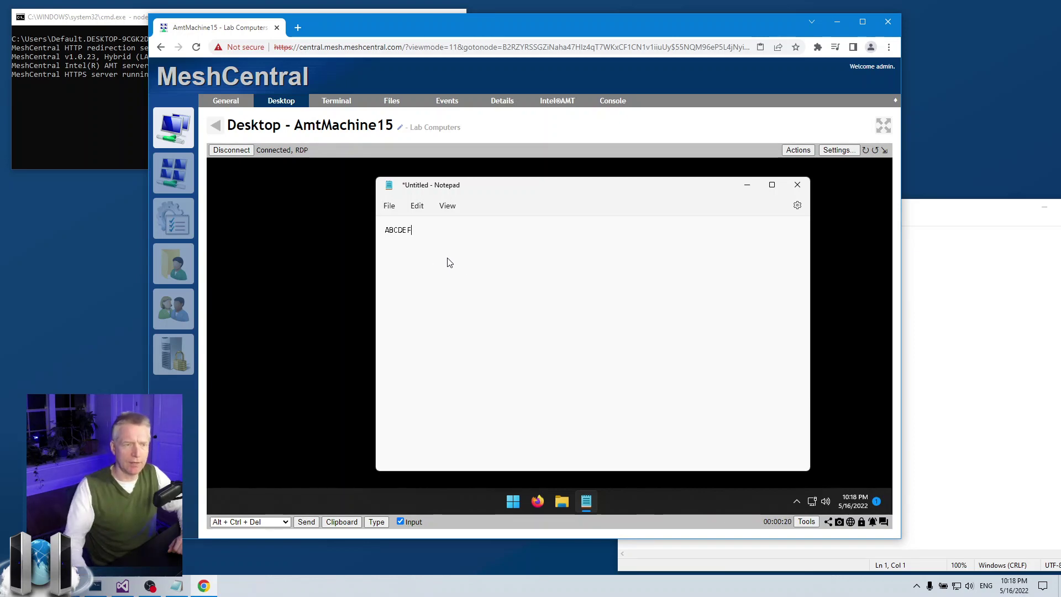
# - Paste the synced ABCDEF into the local Notepad and copy its third line
pyautogui.click(928, 309)
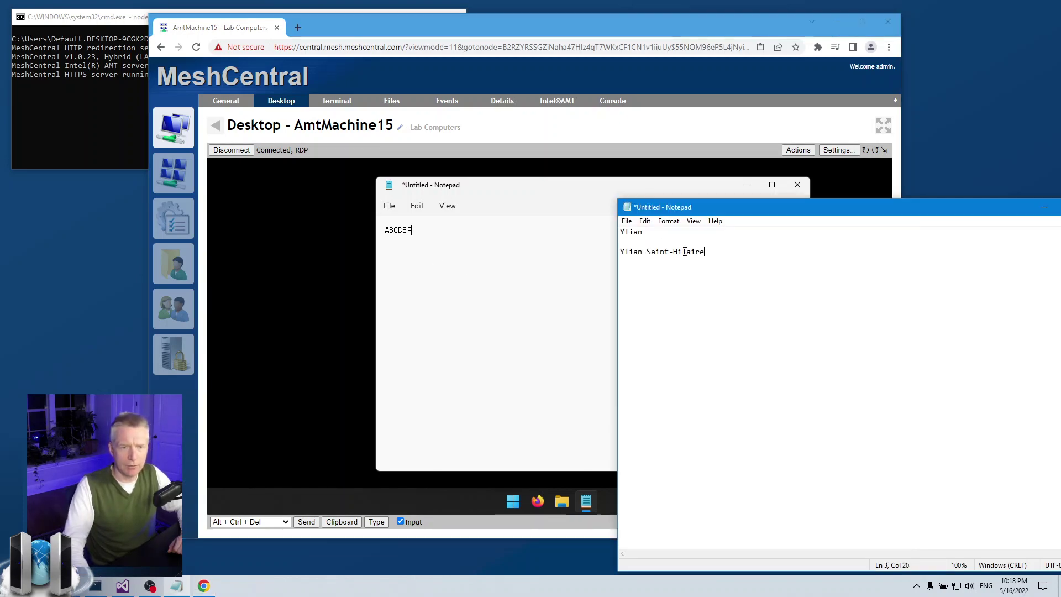
pyautogui.click(645, 221)
pyautogui.click(663, 274)
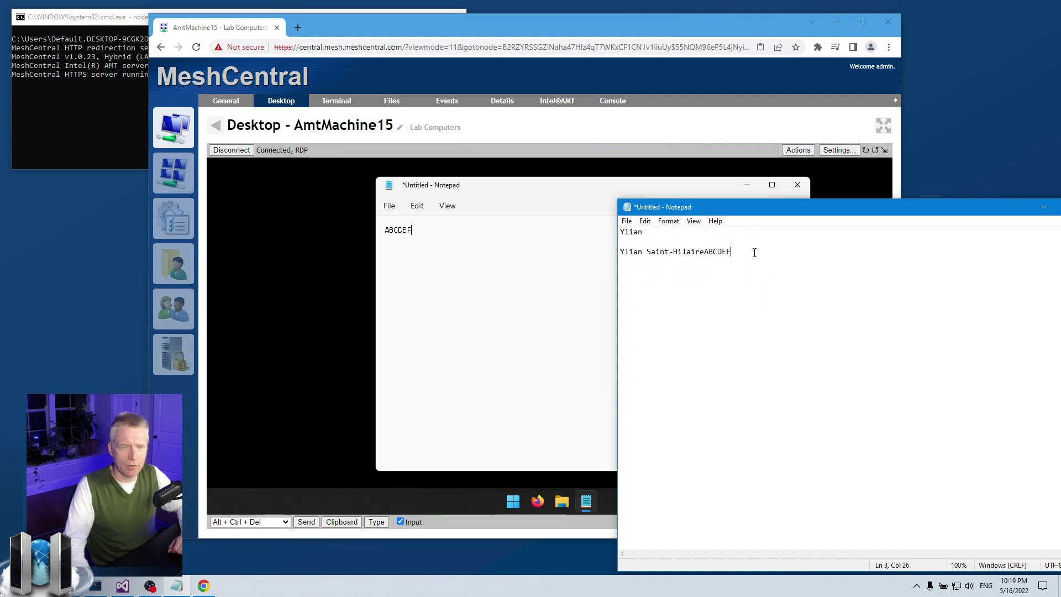
pyautogui.moveTo(754, 252); pyautogui.dragTo(618, 252)
pyautogui.click(645, 221)
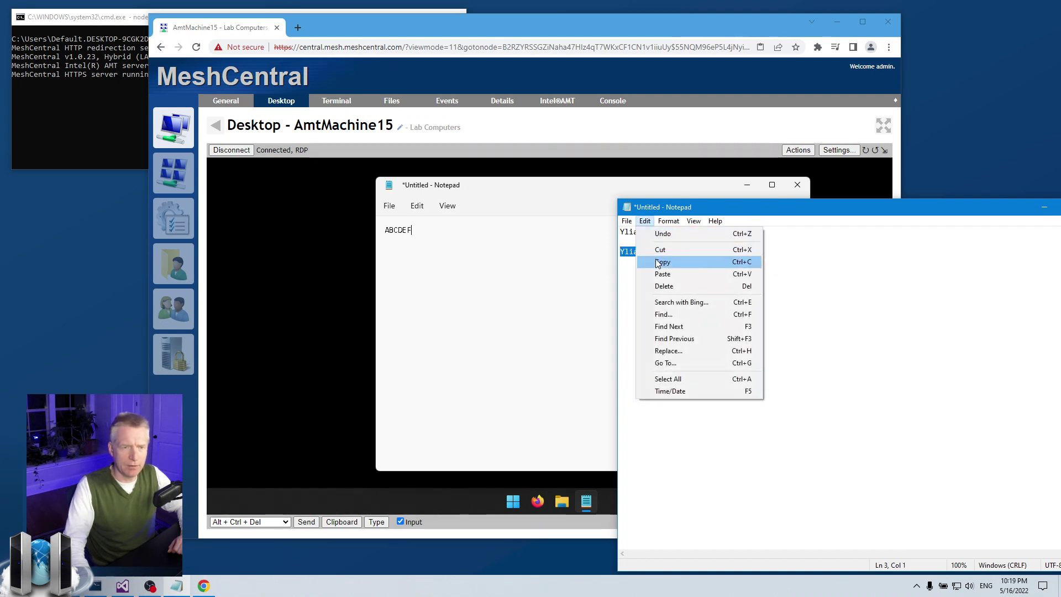
pyautogui.click(659, 262)
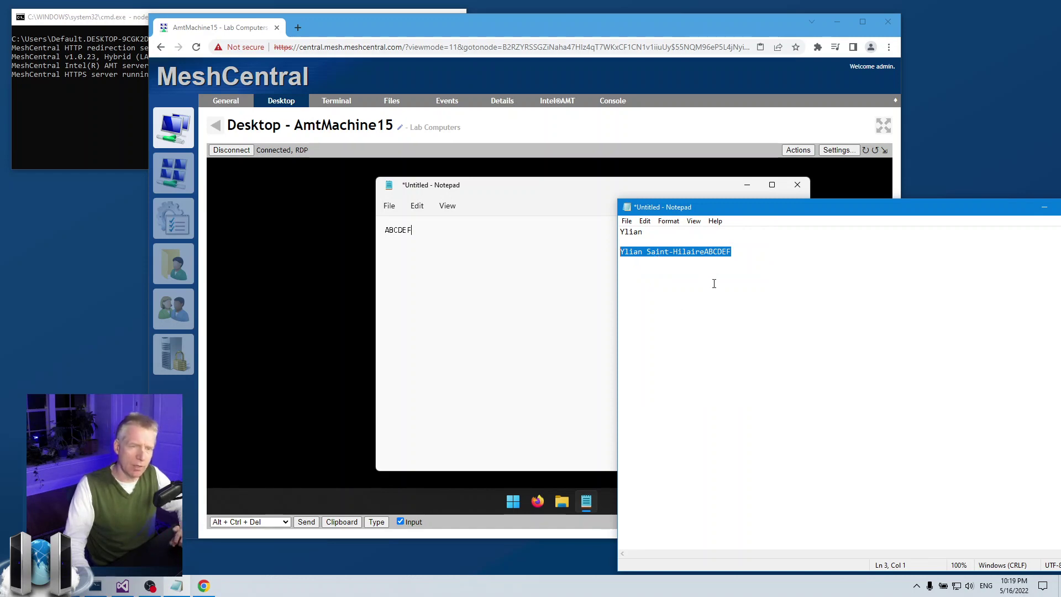
# - Paste the copied third line into the remote Notepad
pyautogui.click(578, 232)
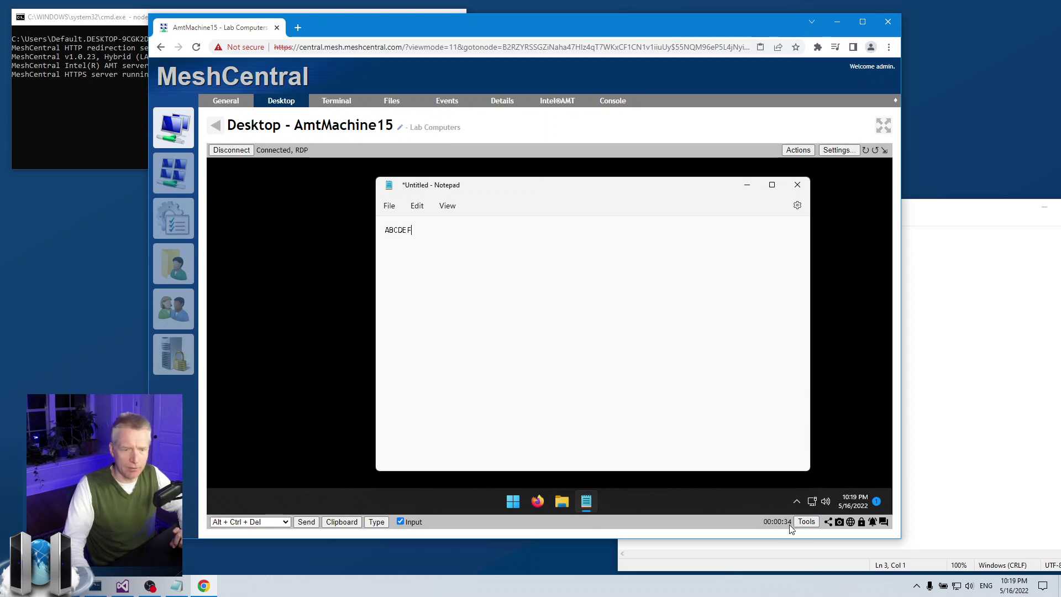
pyautogui.click(417, 206)
pyautogui.click(426, 280)
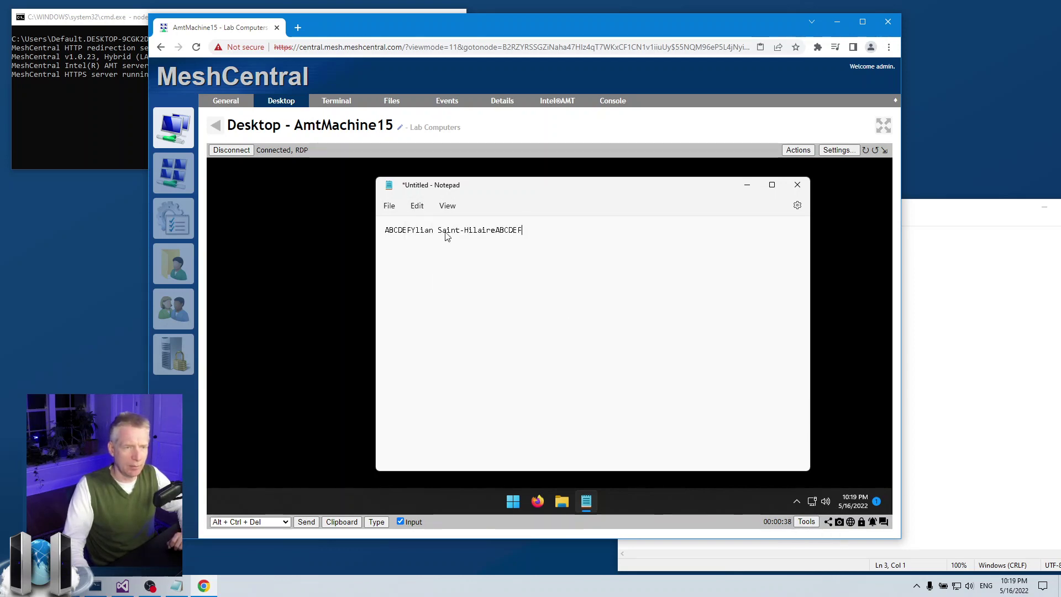
pyautogui.click(918, 341)
pyautogui.doubleClick(635, 252)
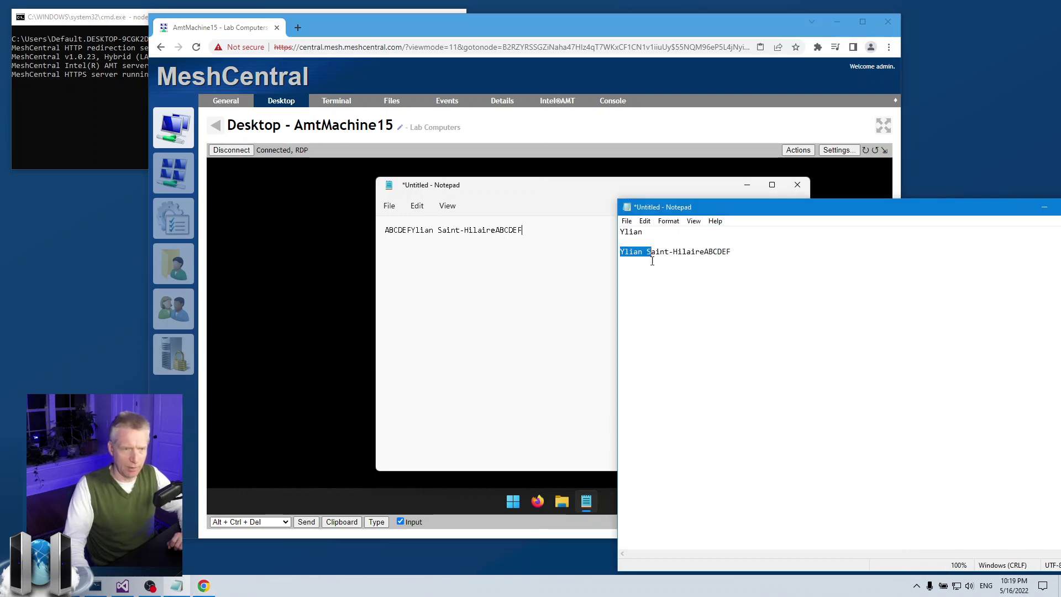
pyautogui.click(414, 229)
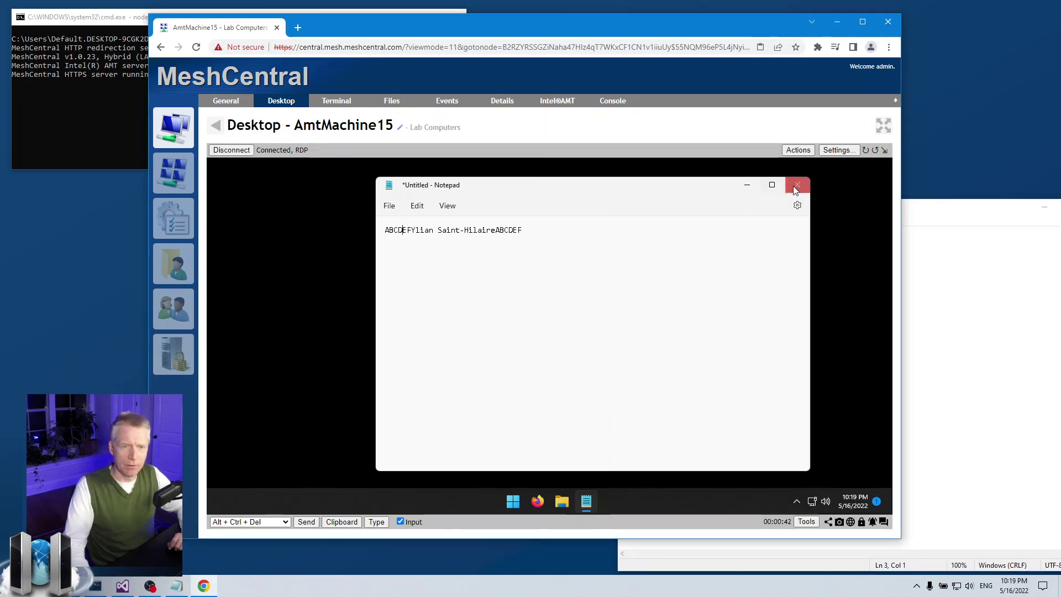
# - Check Settings without changes, then clear the remote Notepad and close it
pyautogui.click(837, 148)
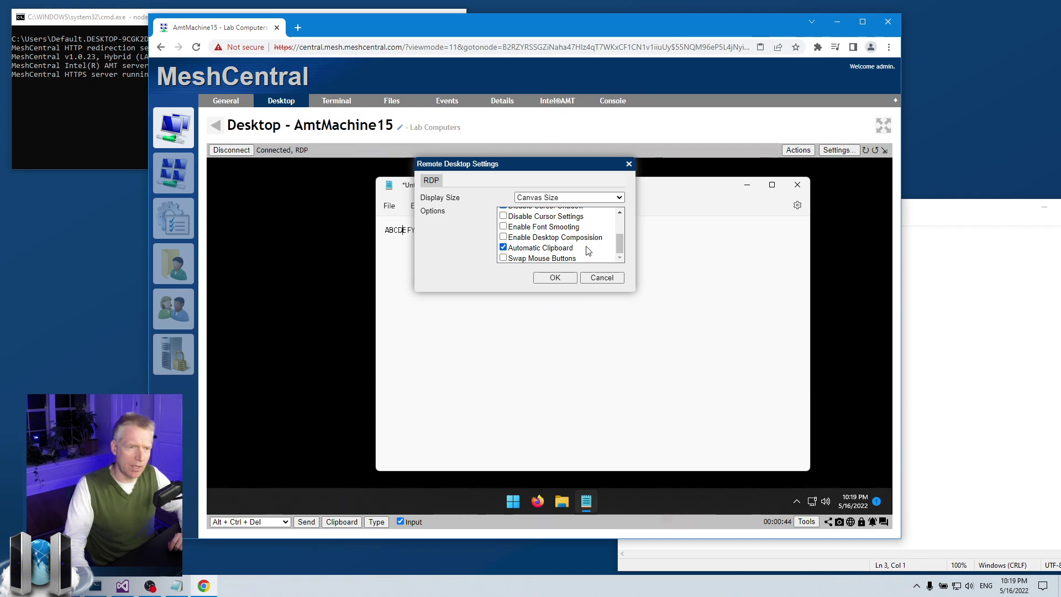
pyautogui.click(601, 277)
pyautogui.hotkey('ctrl', 'a')
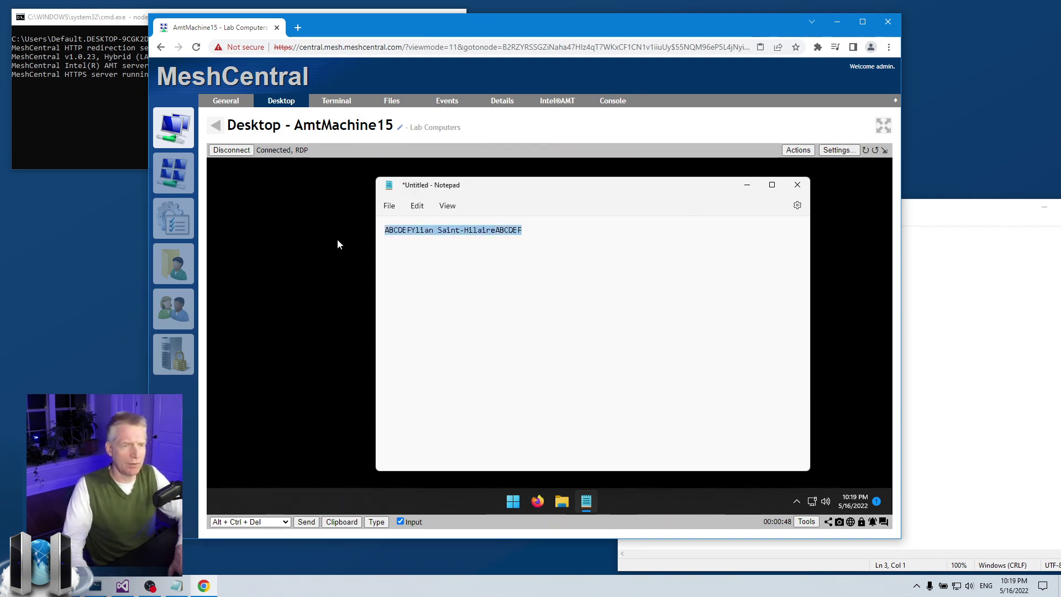
pyautogui.press('BackSpace')
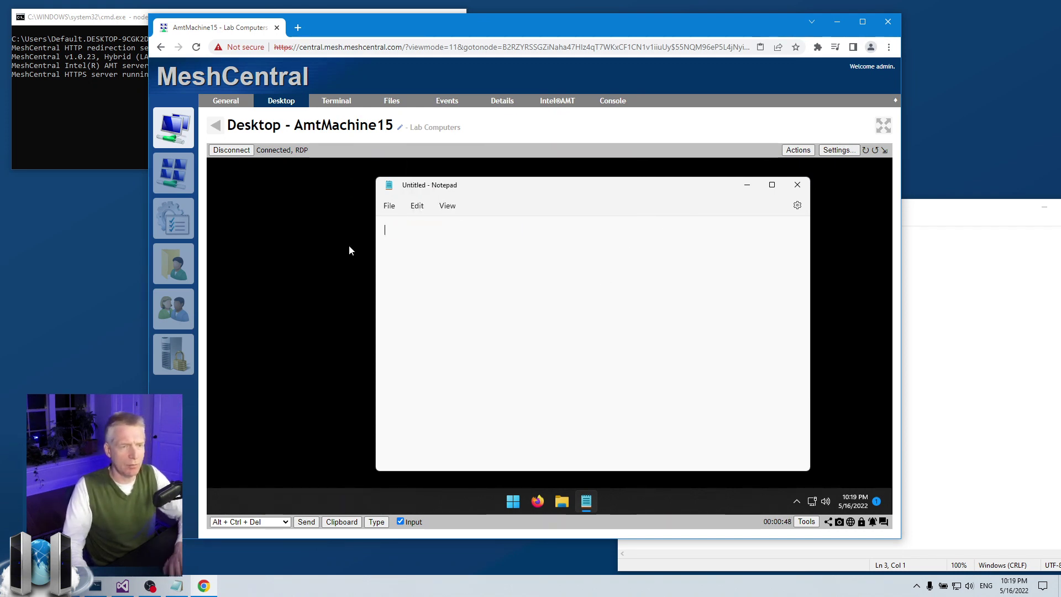
pyautogui.click(798, 184)
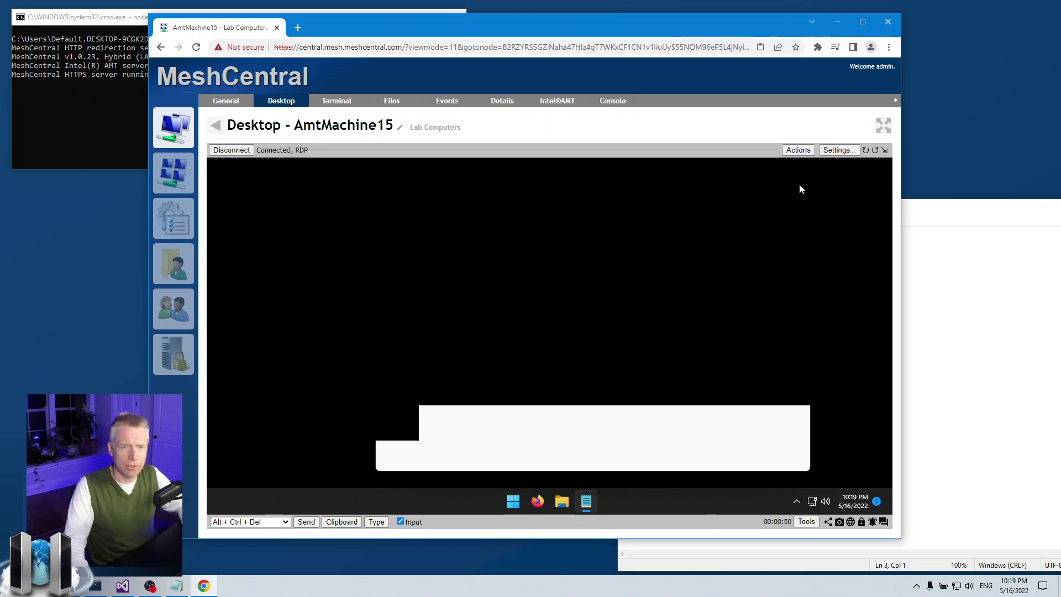
pyautogui.click(232, 150)
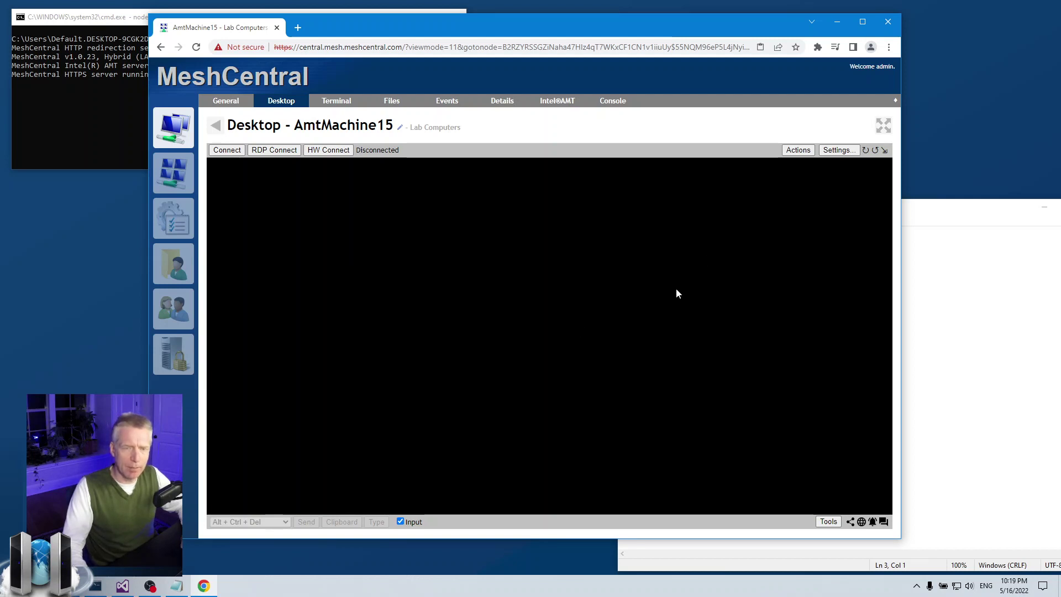
pyautogui.click(252, 148)
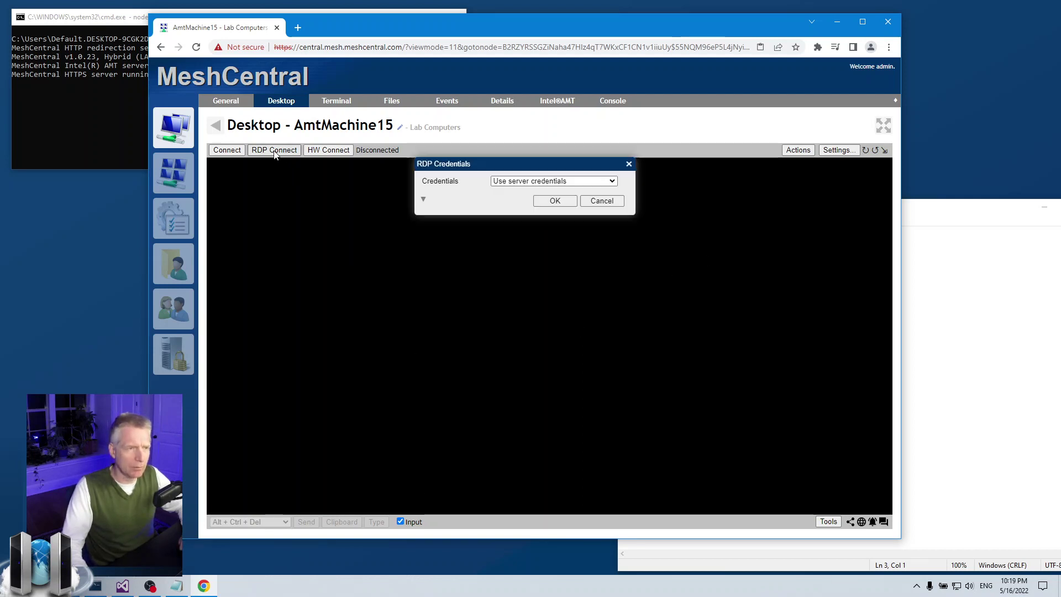
pyautogui.click(545, 199)
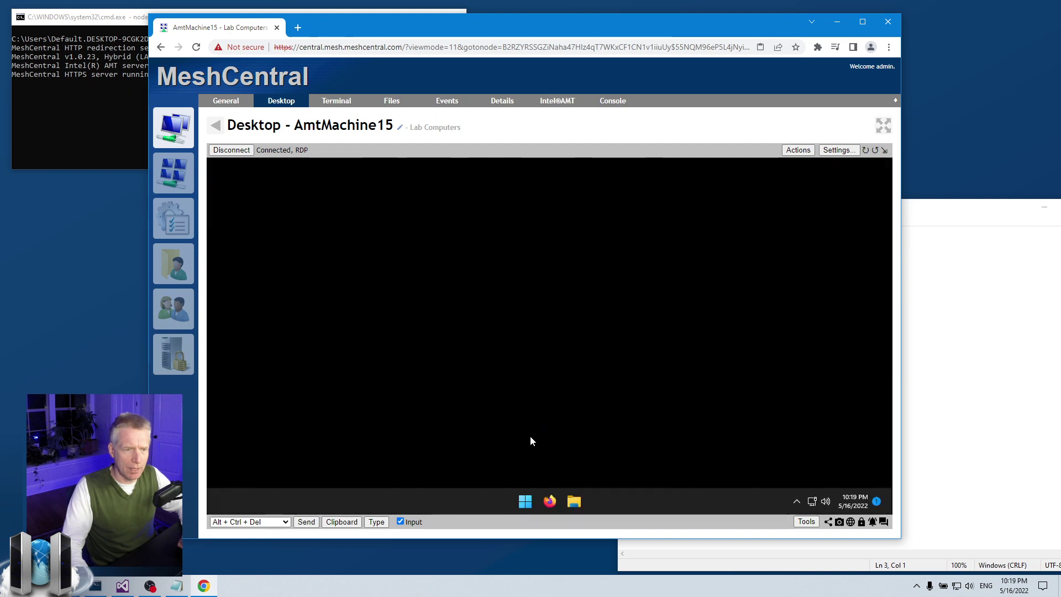
pyautogui.click(525, 501)
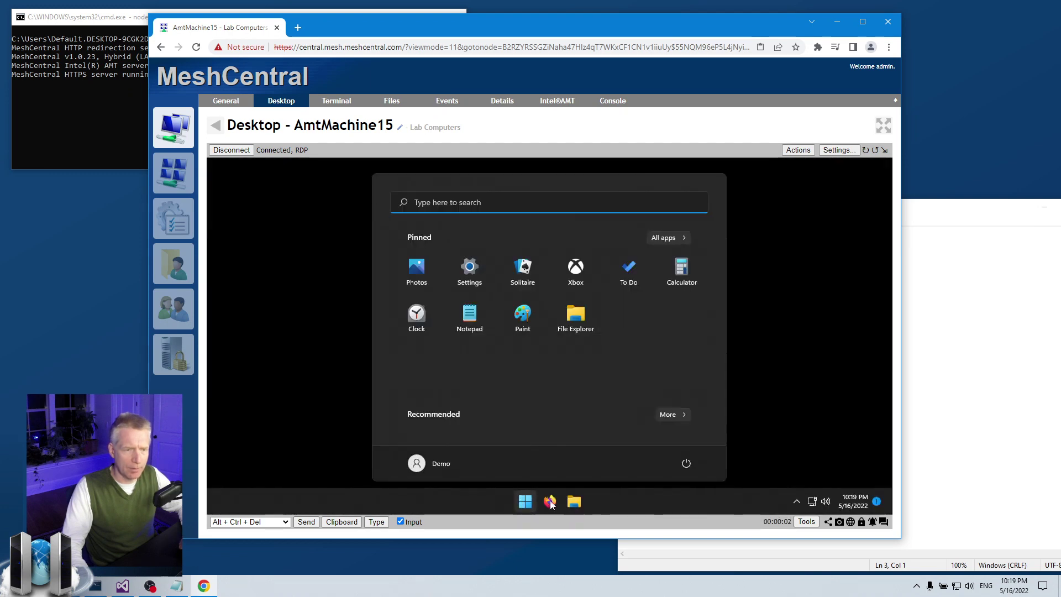
pyautogui.click(573, 501)
pyautogui.scroll(-5, 498, 340)
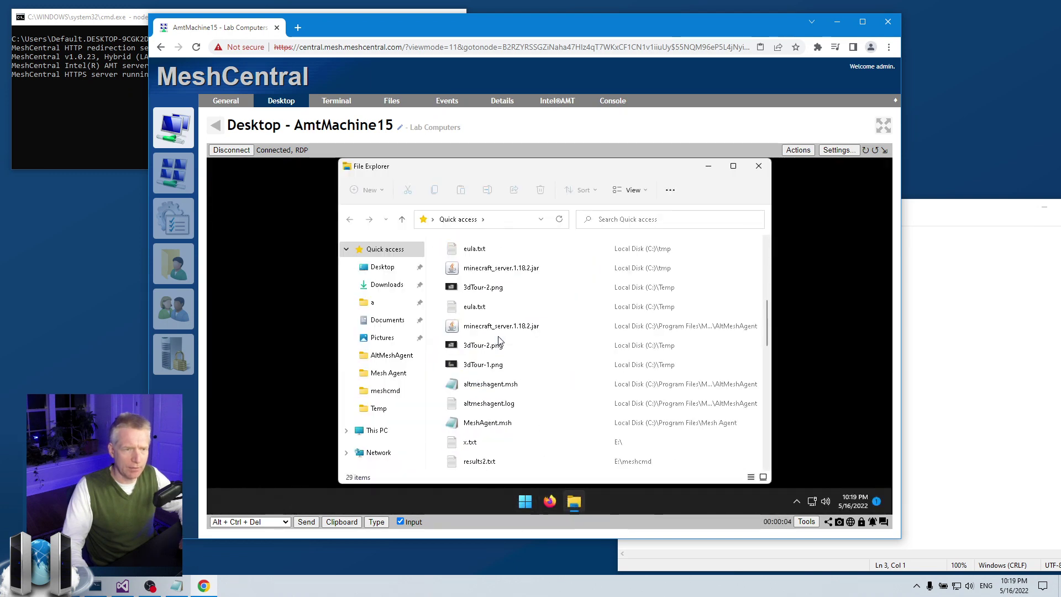
pyautogui.scroll(5, 499, 340)
pyautogui.scroll(-2, 498, 340)
pyautogui.scroll(2, 499, 340)
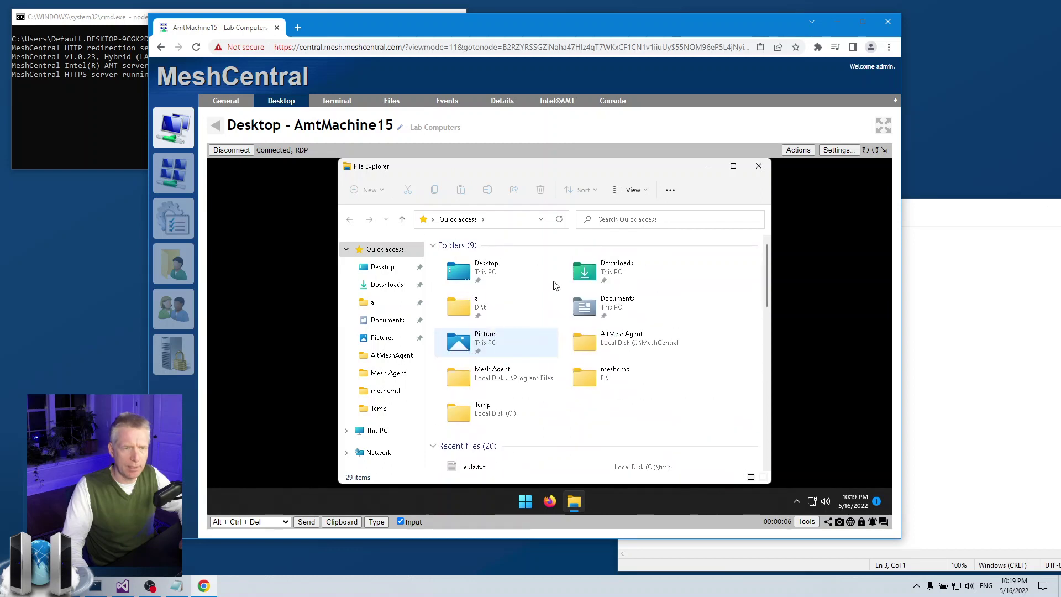
pyautogui.click(758, 167)
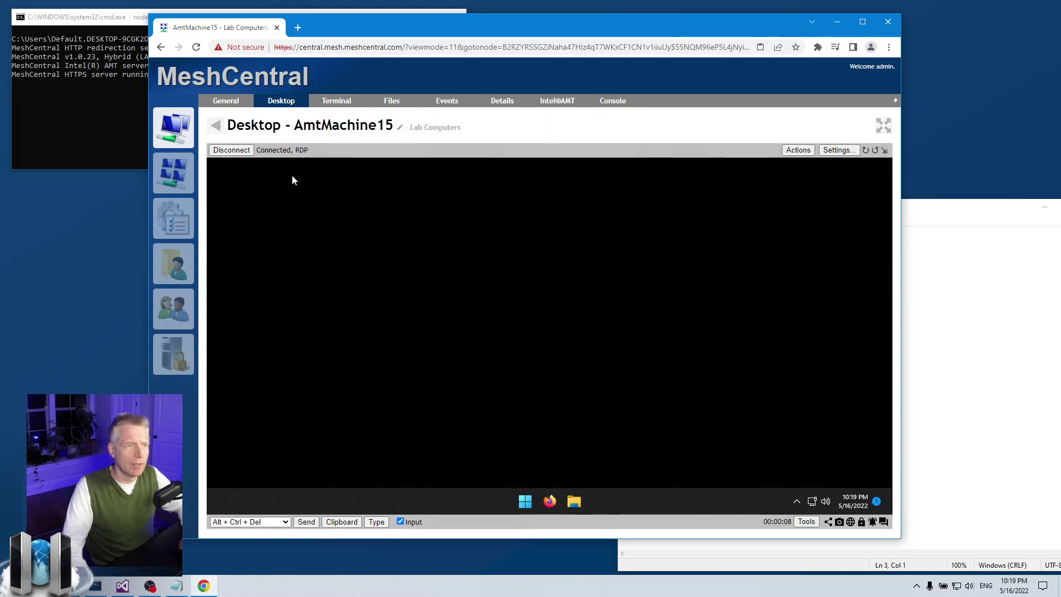
pyautogui.click(231, 150)
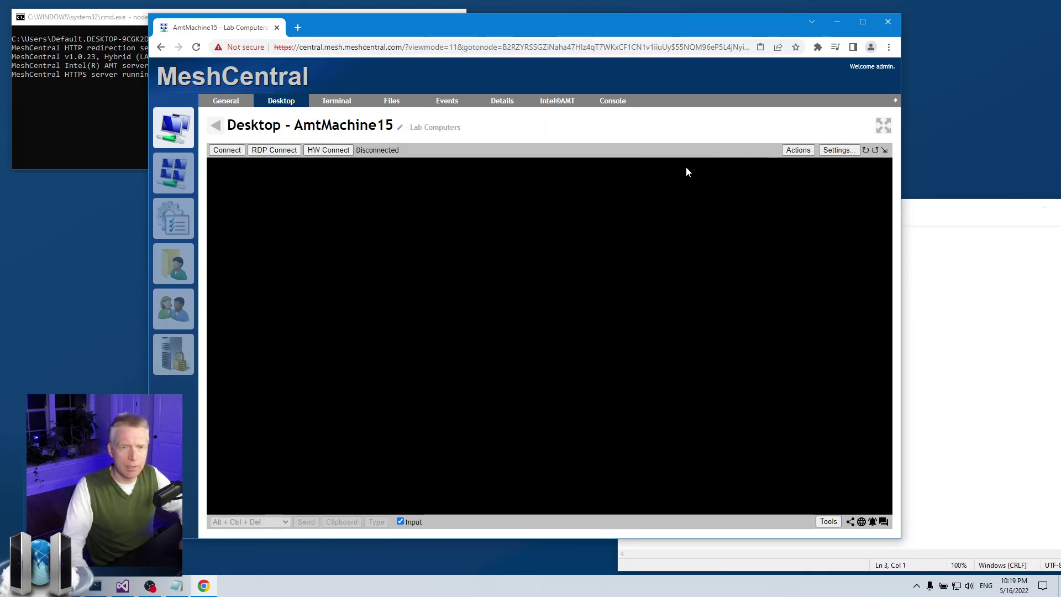
pyautogui.click(268, 151)
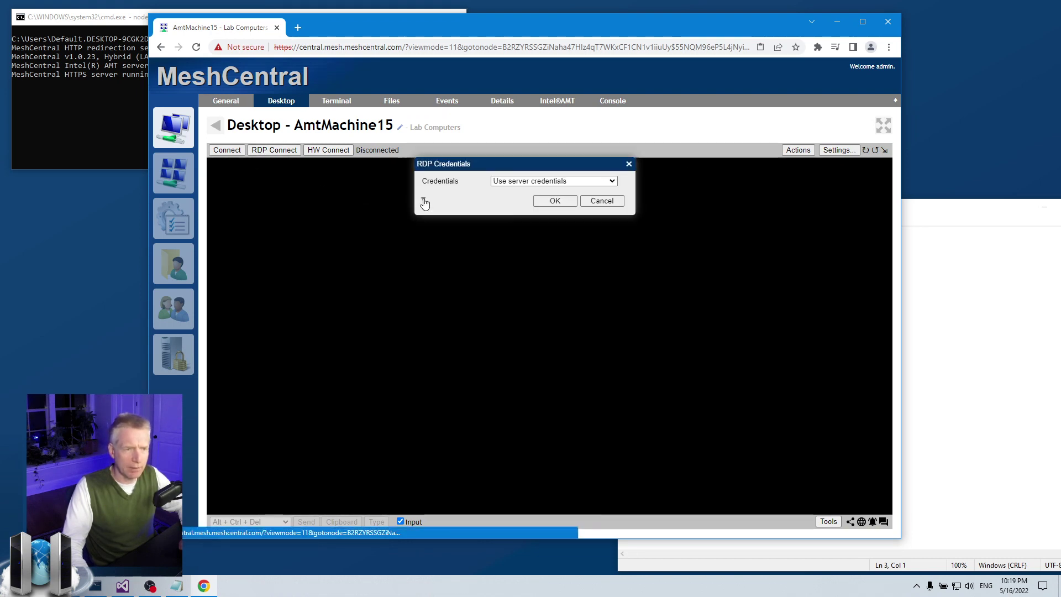
pyautogui.click(423, 201)
pyautogui.click(497, 204)
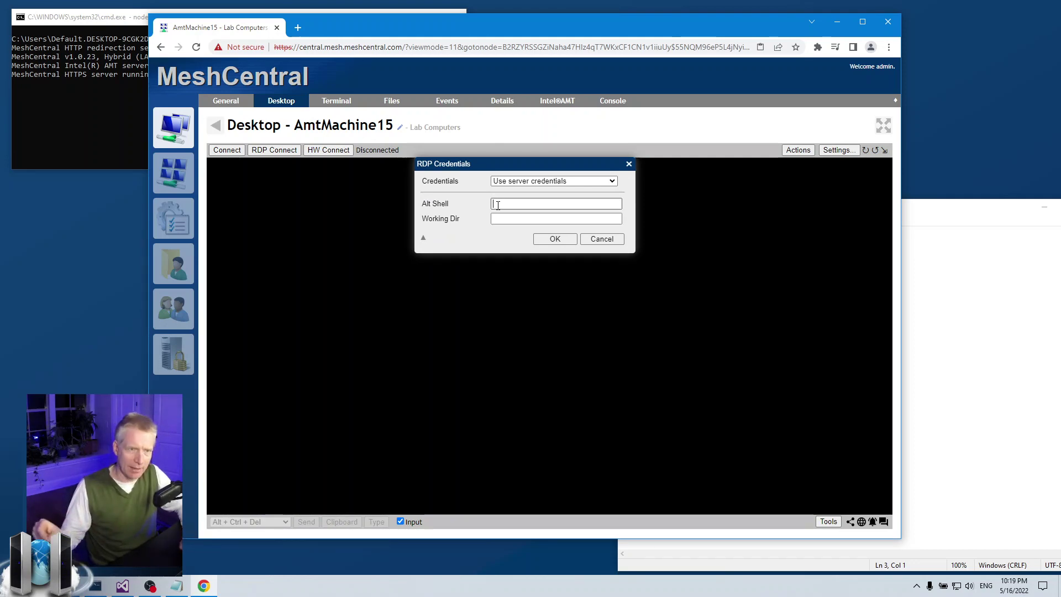
pyautogui.click(504, 219)
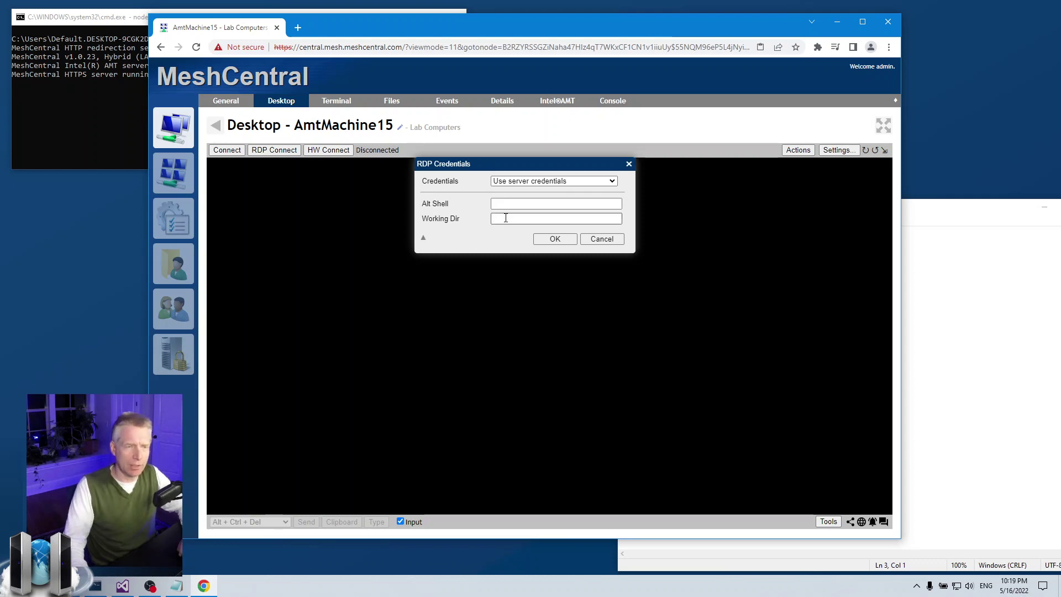
pyautogui.click(498, 204)
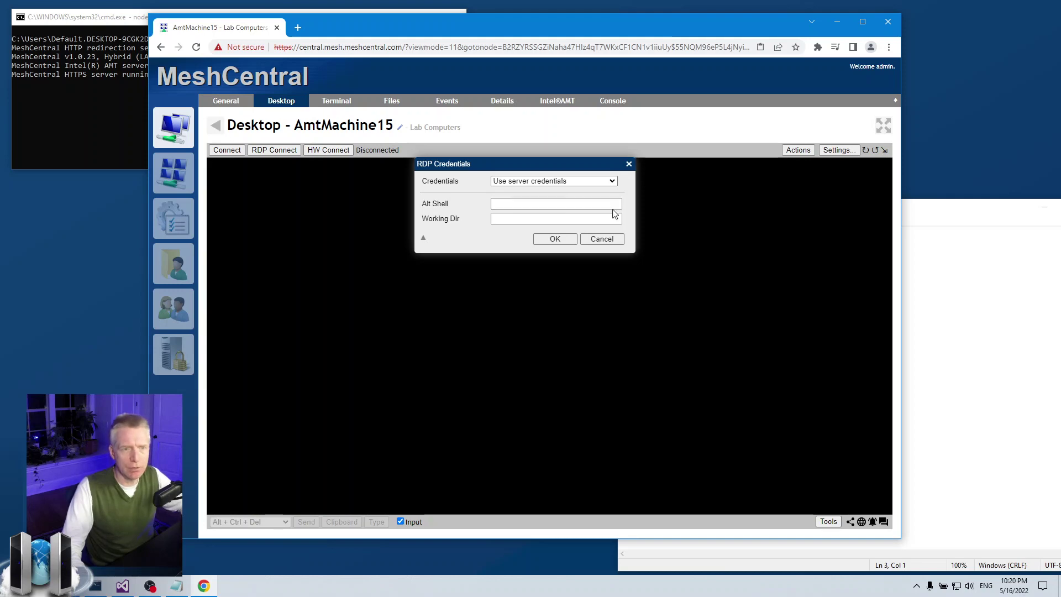
pyautogui.click(585, 219)
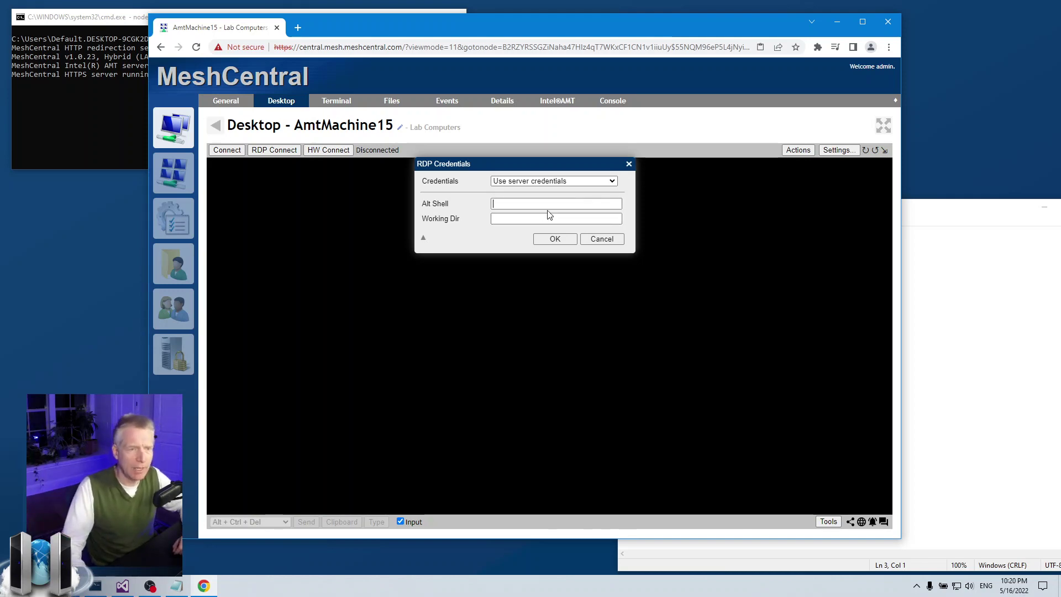
pyautogui.click(552, 182)
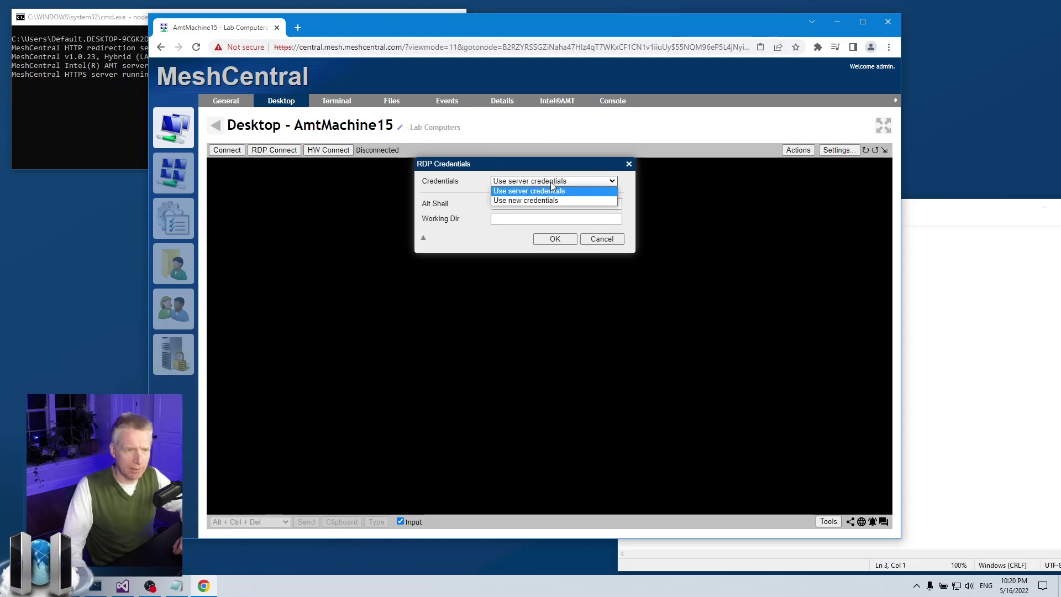
pyautogui.click(551, 187)
pyautogui.click(424, 240)
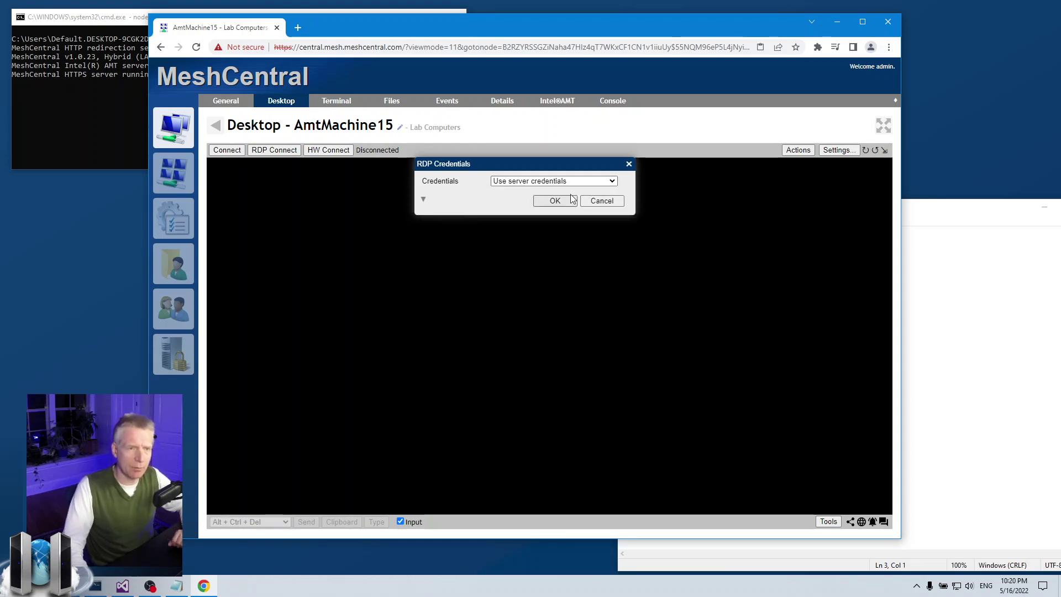
pyautogui.click(555, 182)
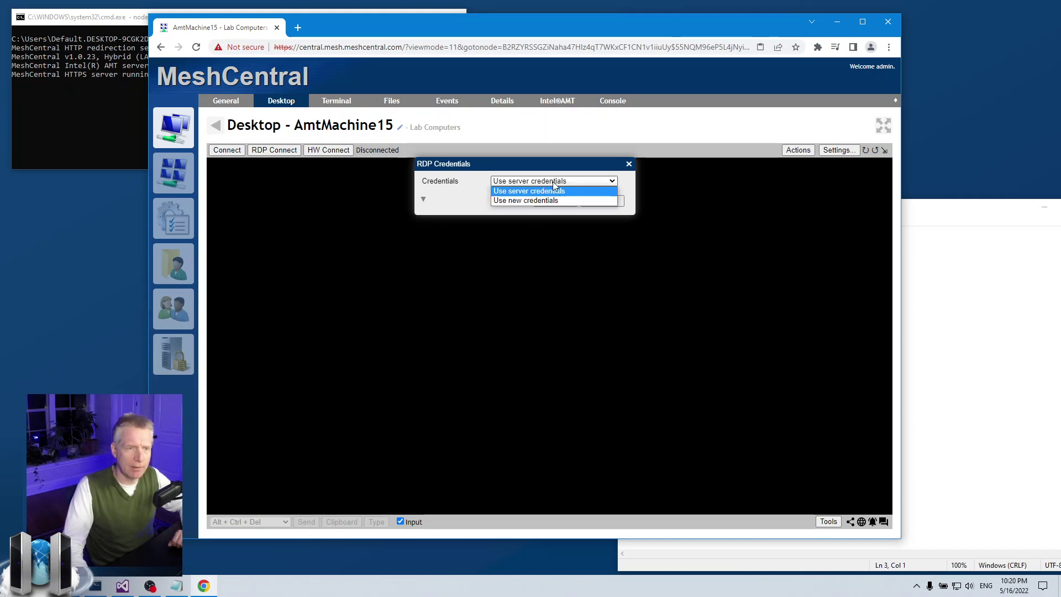
pyautogui.click(554, 190)
pyautogui.click(549, 201)
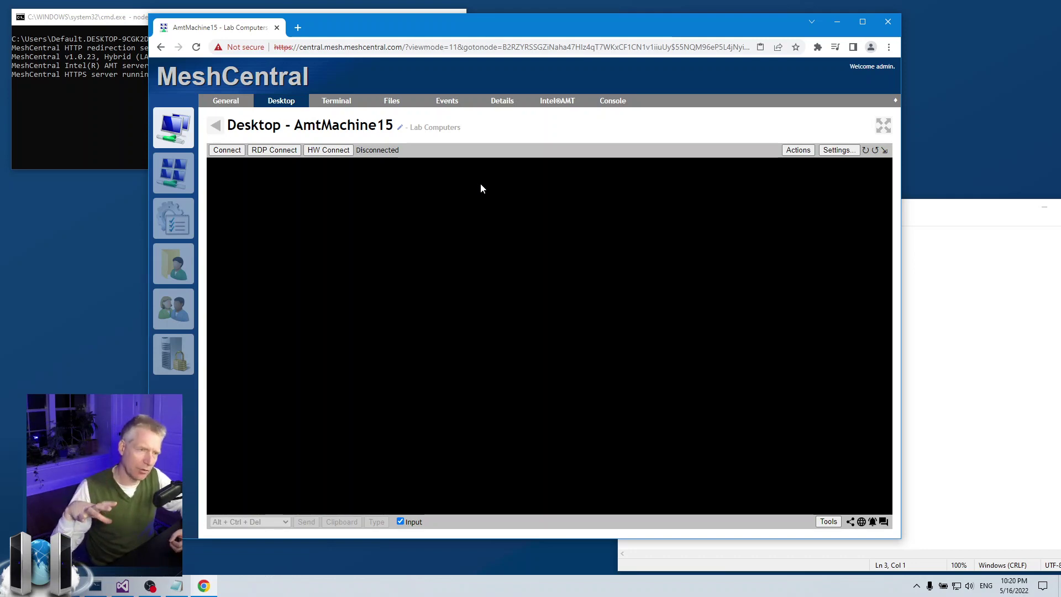
# - Try the RDP prompt with 'Use new credentials' and Remember credentials ticked, then cancel
pyautogui.click(279, 151)
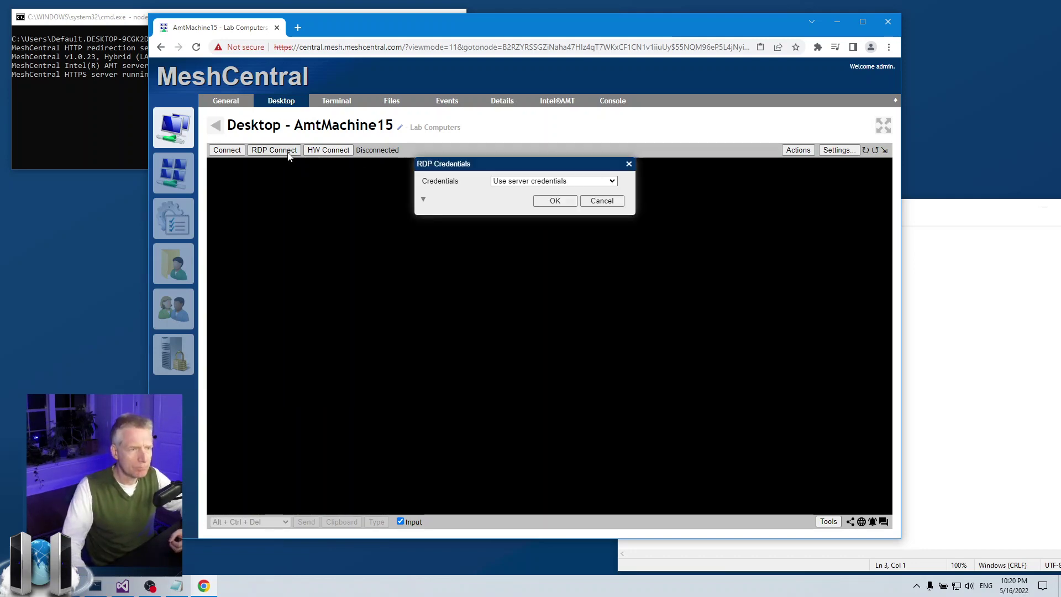
pyautogui.click(513, 182)
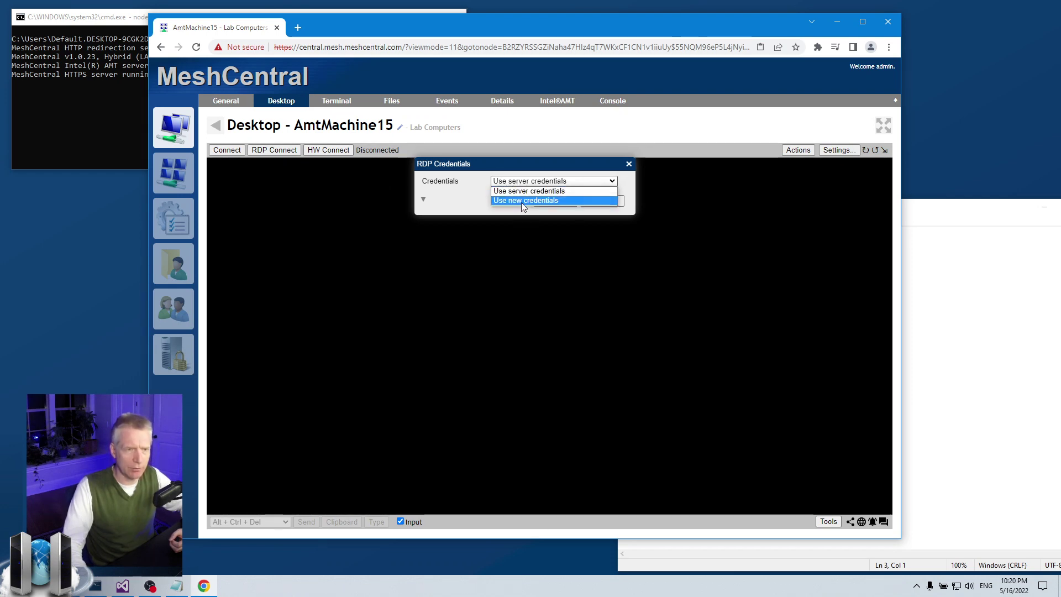
pyautogui.click(521, 201)
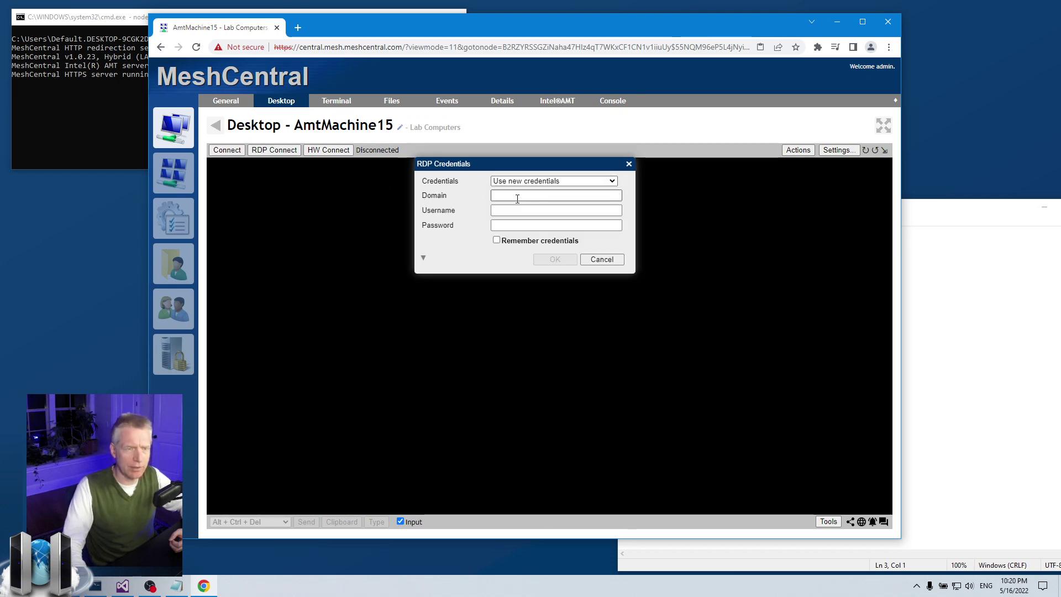
pyautogui.click(507, 244)
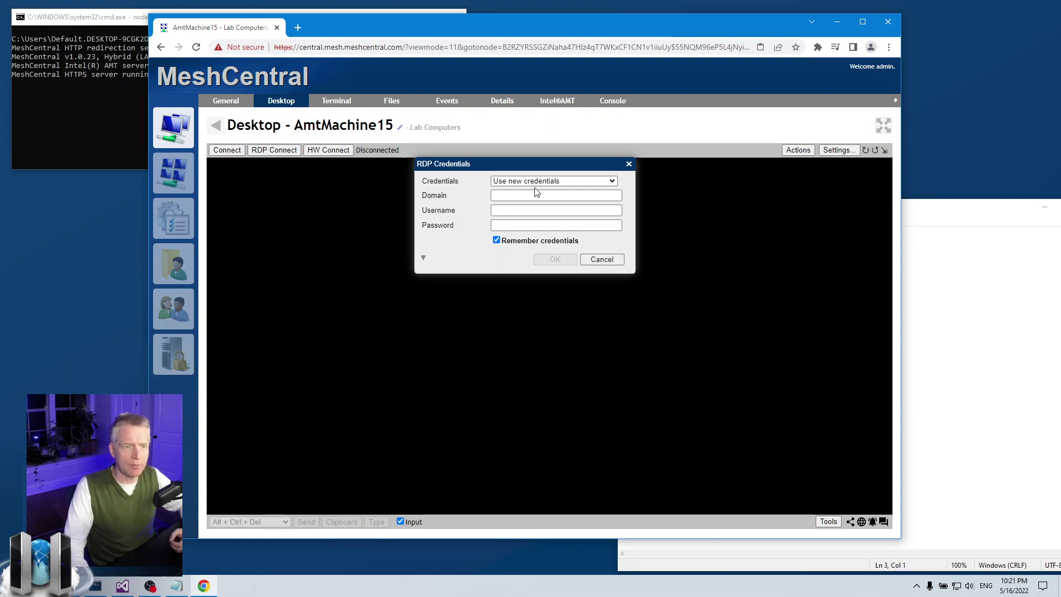
pyautogui.click(601, 259)
# - Reopen and cancel the RDP prompt, then go to AmtMachine15's General page
pyautogui.click(282, 152)
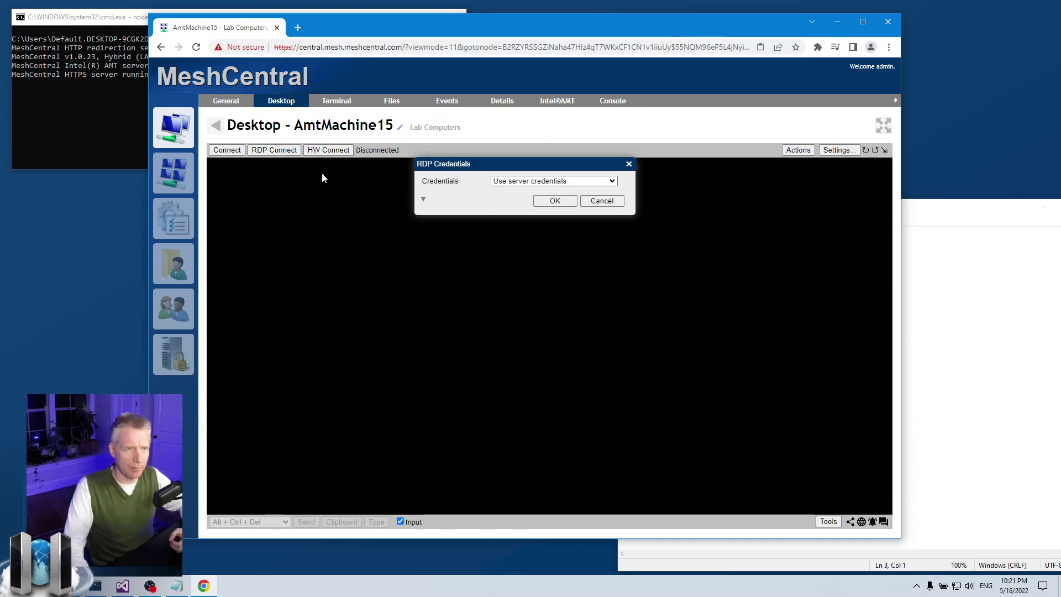
pyautogui.click(601, 200)
pyautogui.click(234, 103)
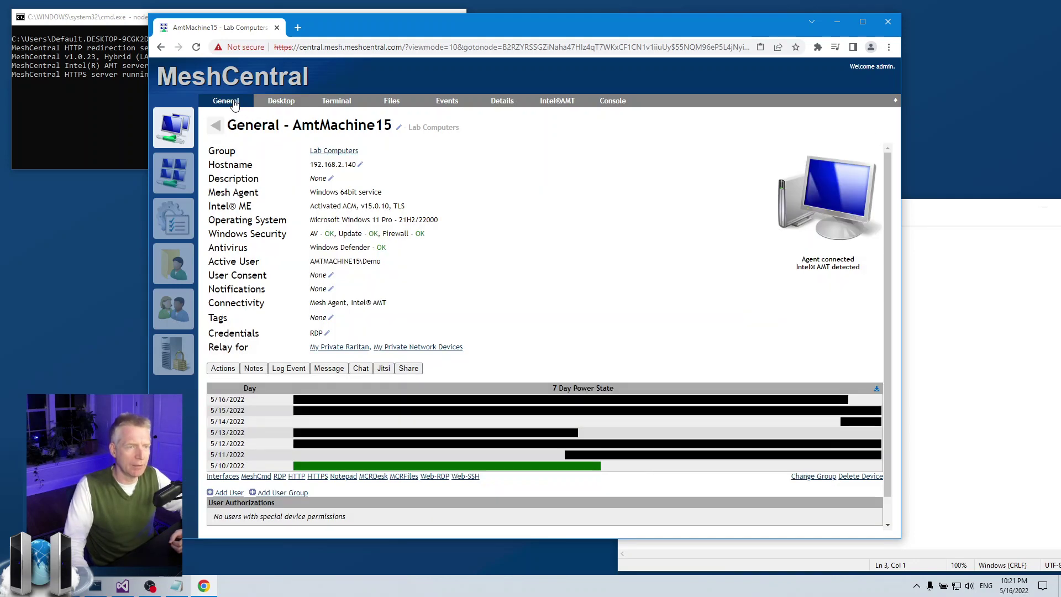
# - Edit the Credentials RDP entry, confirm 'Clear RDP credentials?', and return to the Desktop tab
pyautogui.doubleClick(223, 334)
pyautogui.click(321, 339)
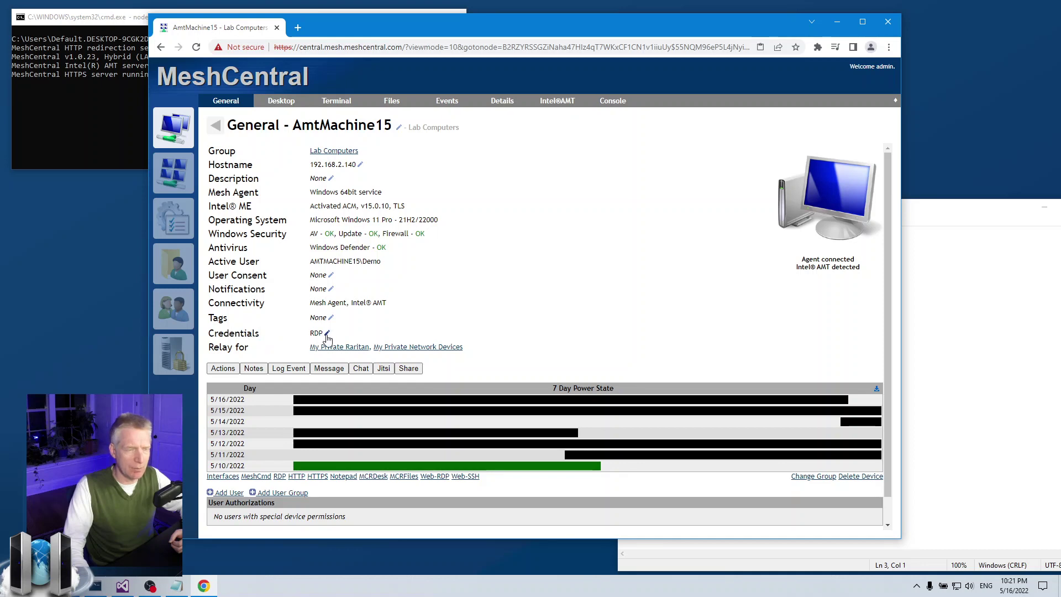
pyautogui.click(328, 334)
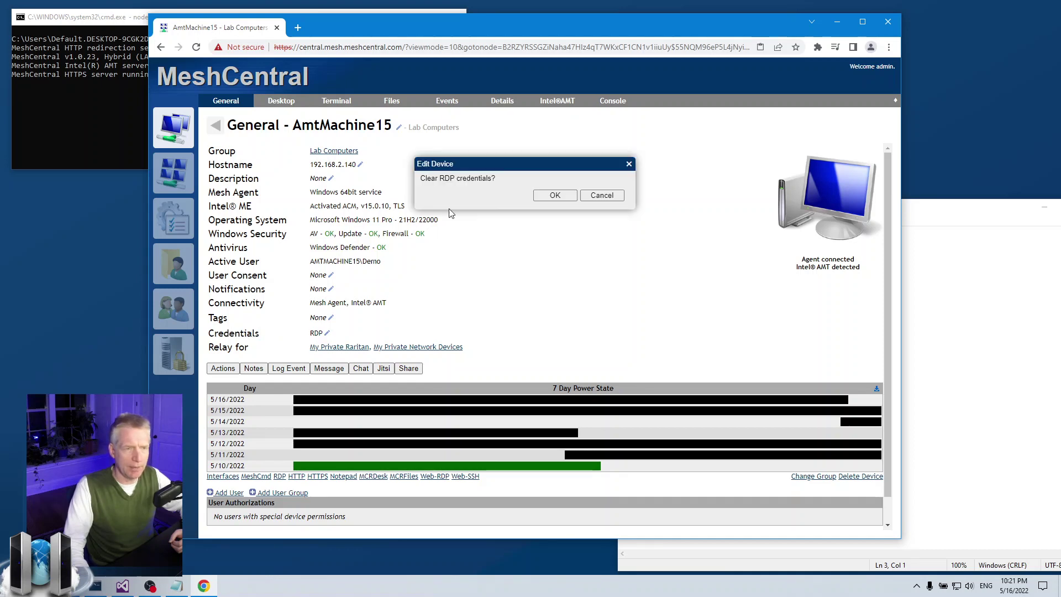
pyautogui.click(553, 195)
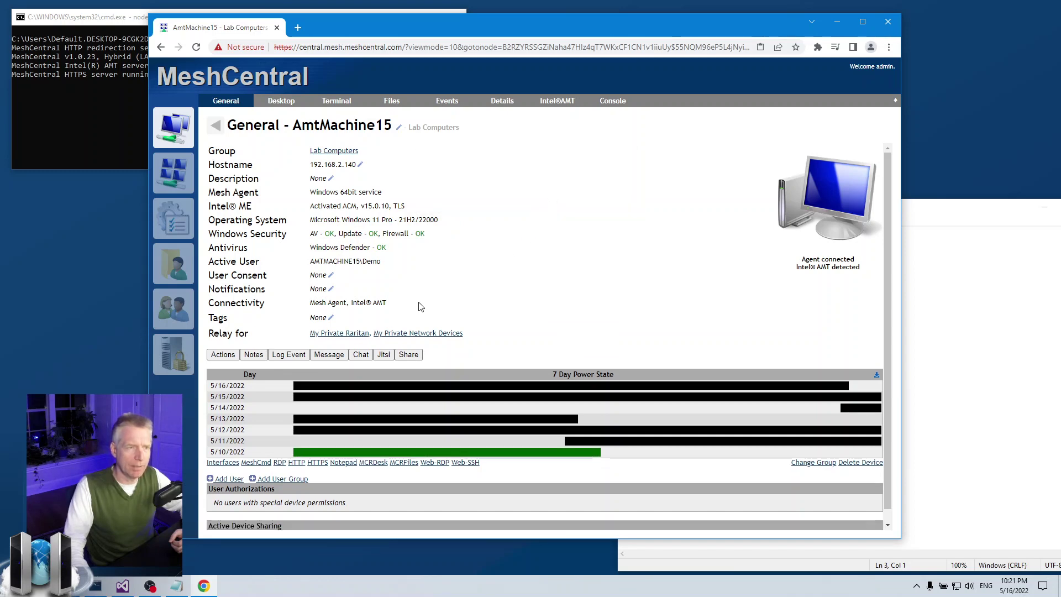
pyautogui.click(281, 100)
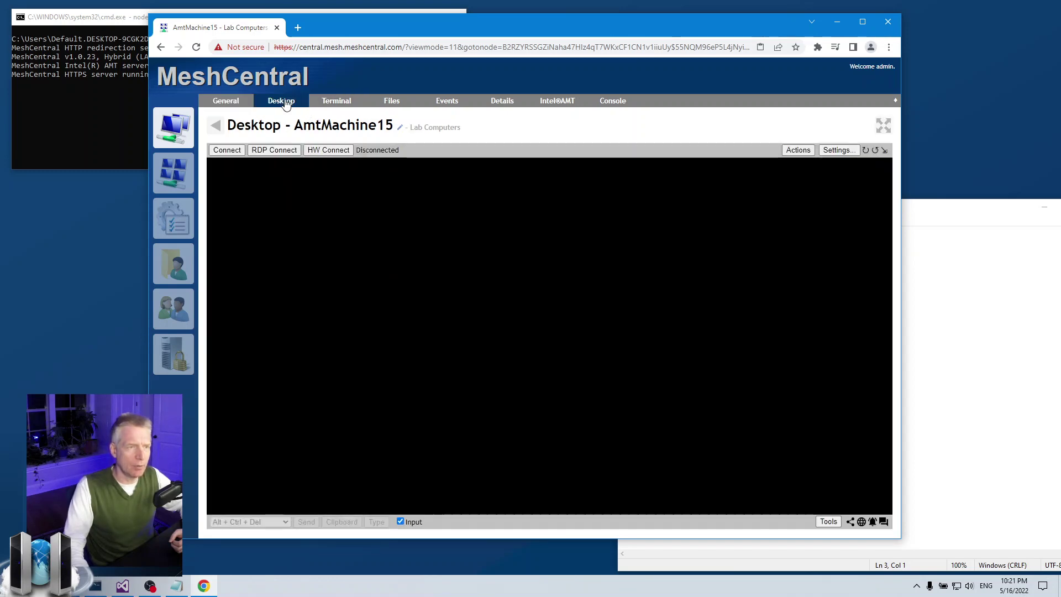
# - Confirm the RDP prompt now asks for a username and password, then shrink Chrome
pyautogui.click(277, 150)
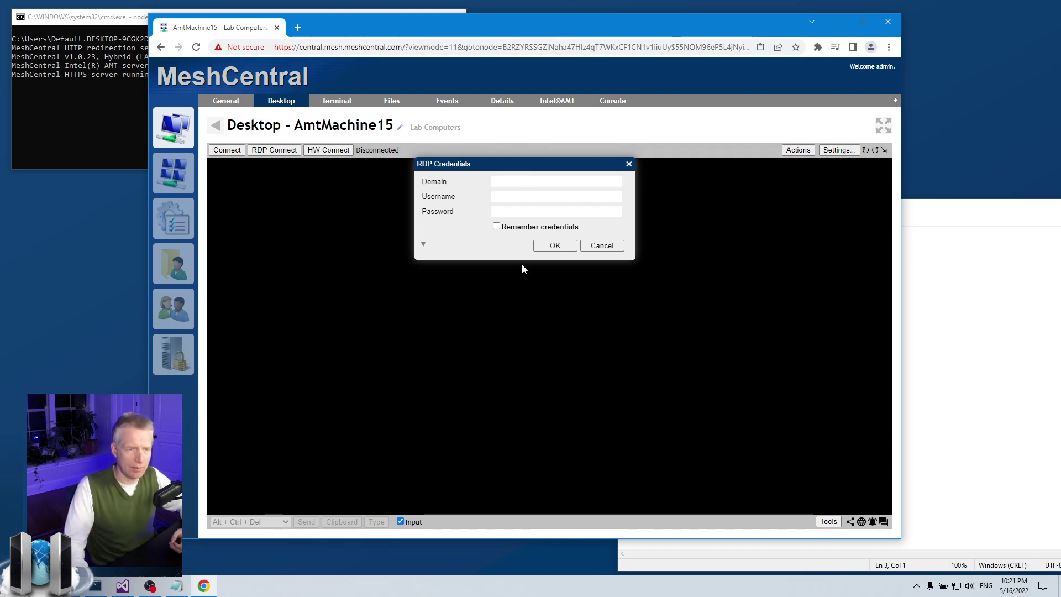
pyautogui.click(601, 247)
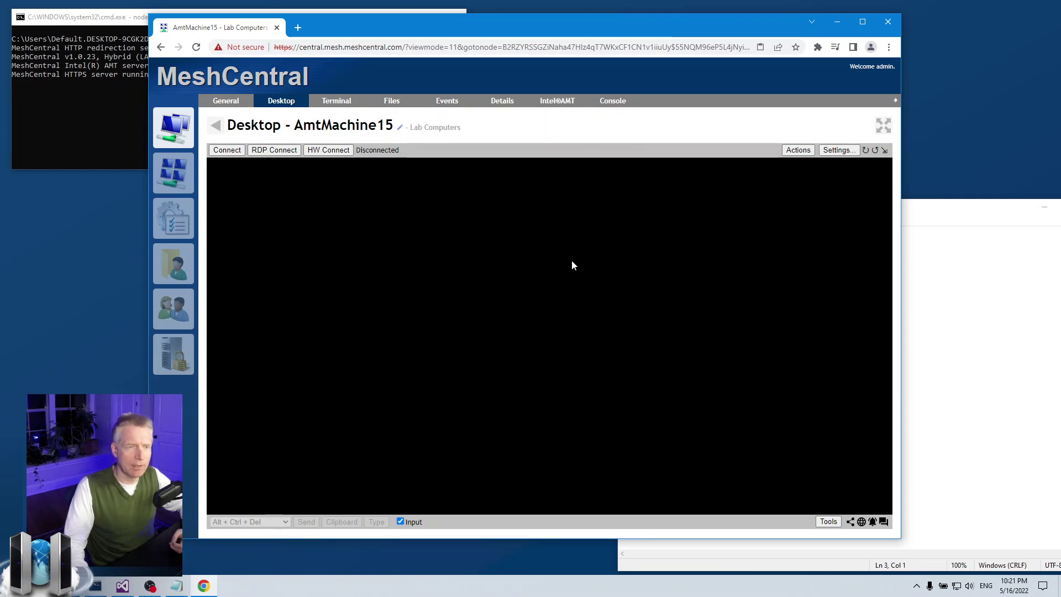
pyautogui.moveTo(901, 539); pyautogui.dragTo(738, 486)
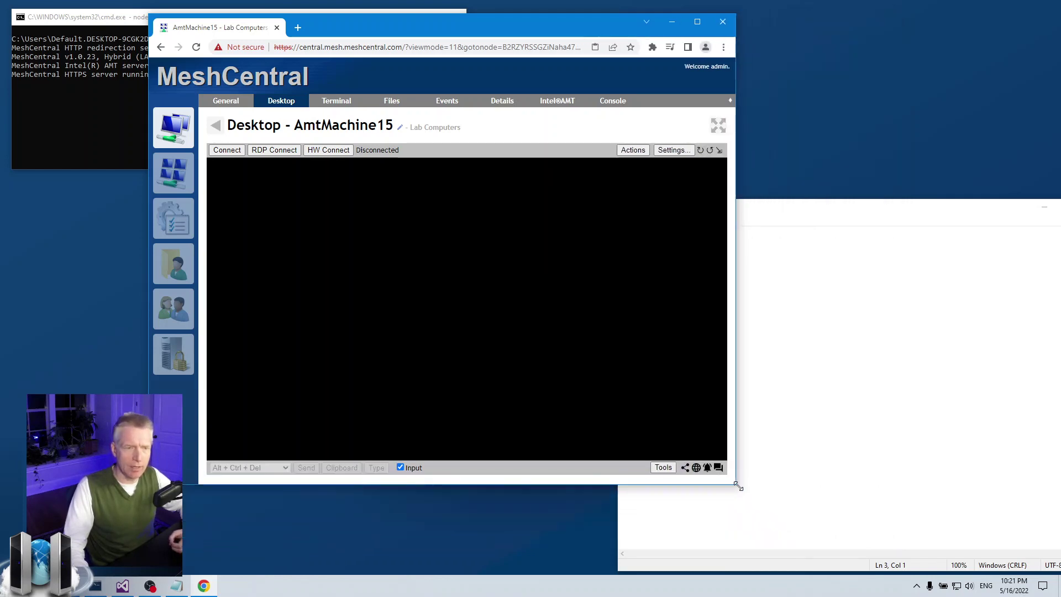
# - Bring the untitled local Notepad forward, move it left, and close it
pyautogui.click(779, 273)
pyautogui.moveTo(971, 213); pyautogui.dragTo(900, 215)
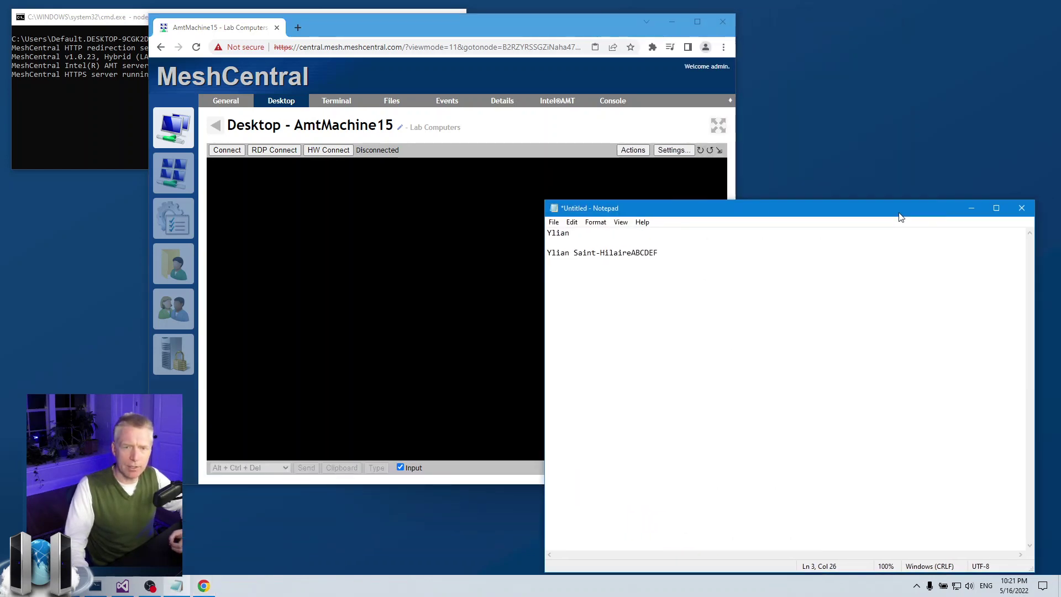
pyautogui.click(1011, 208)
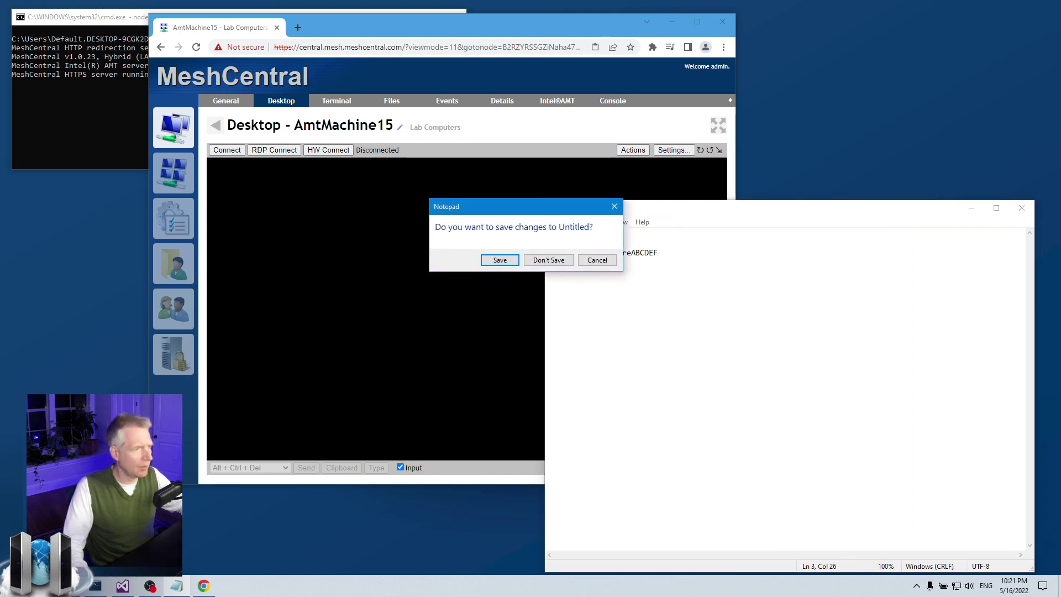